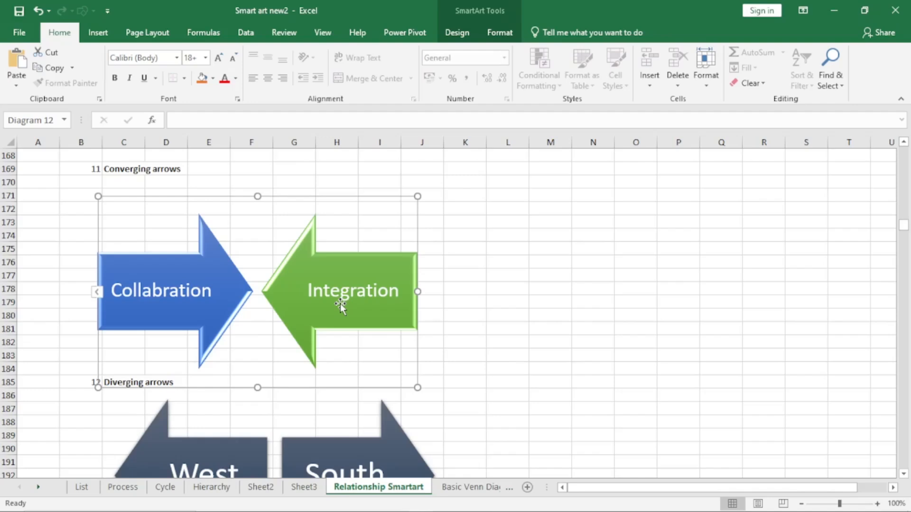
# Insert a Converging Arrows SmartArt graphic from the Relationship category and place it beside the Collabration/Integration example.
pyautogui.click(517, 211)
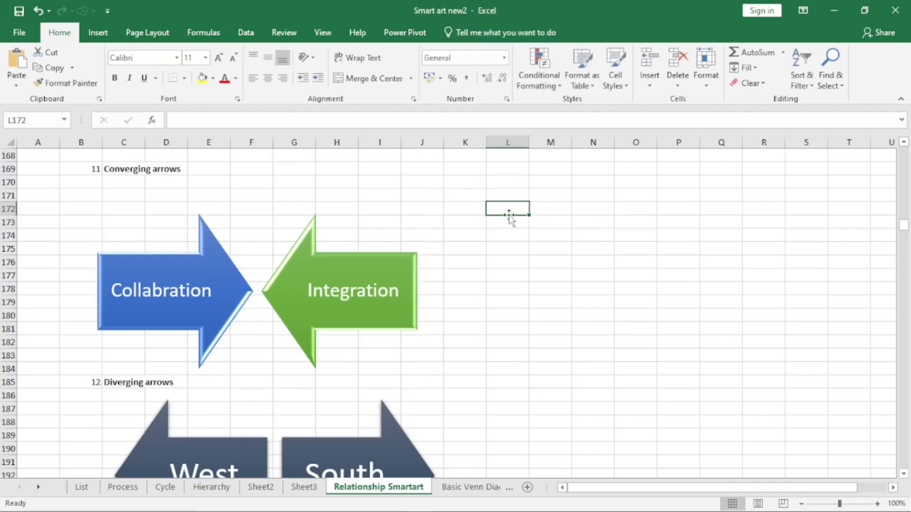
pyautogui.click(97, 33)
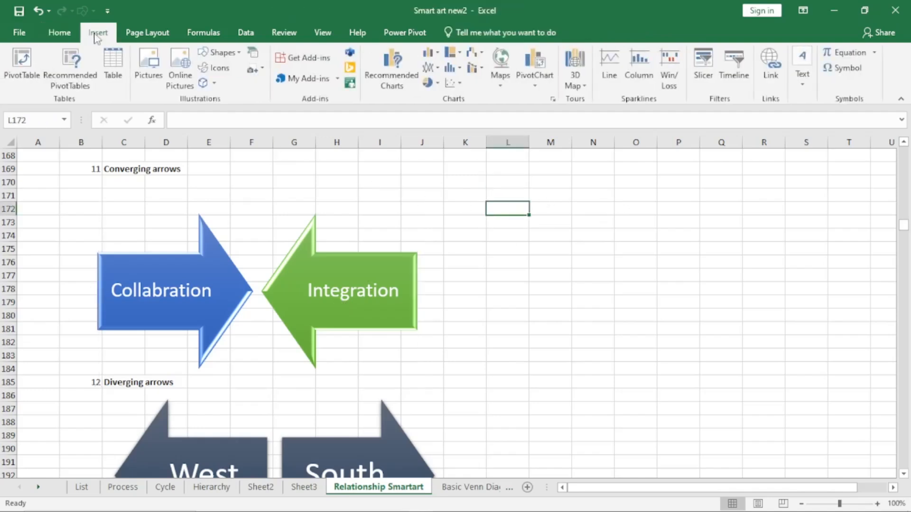
pyautogui.click(253, 55)
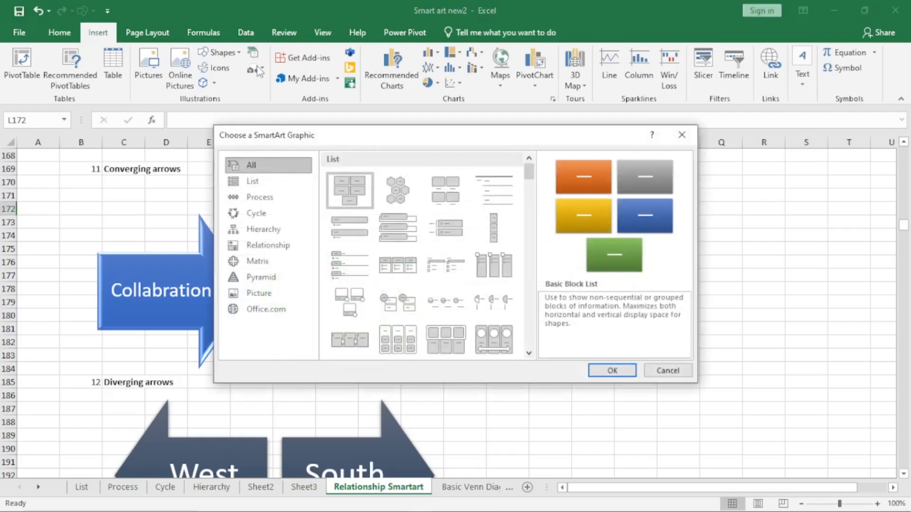
pyautogui.click(269, 247)
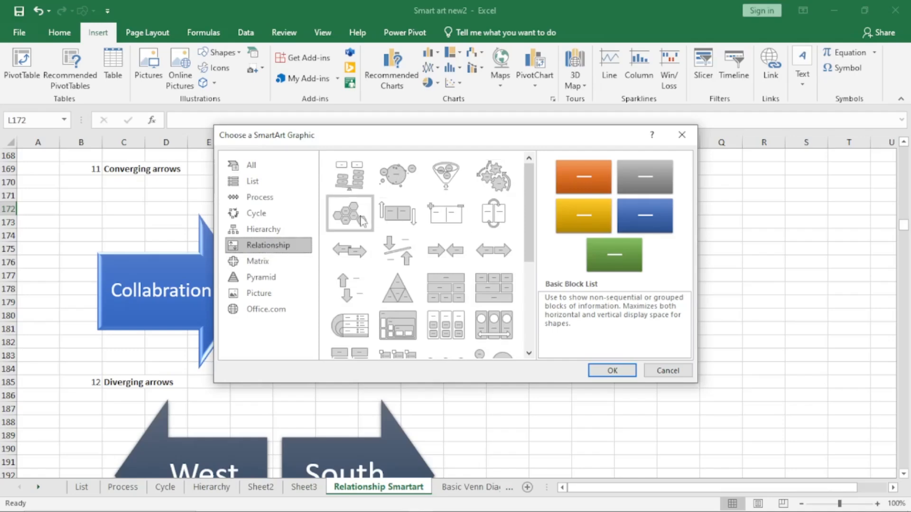
pyautogui.moveTo(535, 223)
pyautogui.mouseDown()
pyautogui.moveTo(535, 237)
pyautogui.moveTo(535, 225)
pyautogui.mouseUp()
pyautogui.click(443, 260)
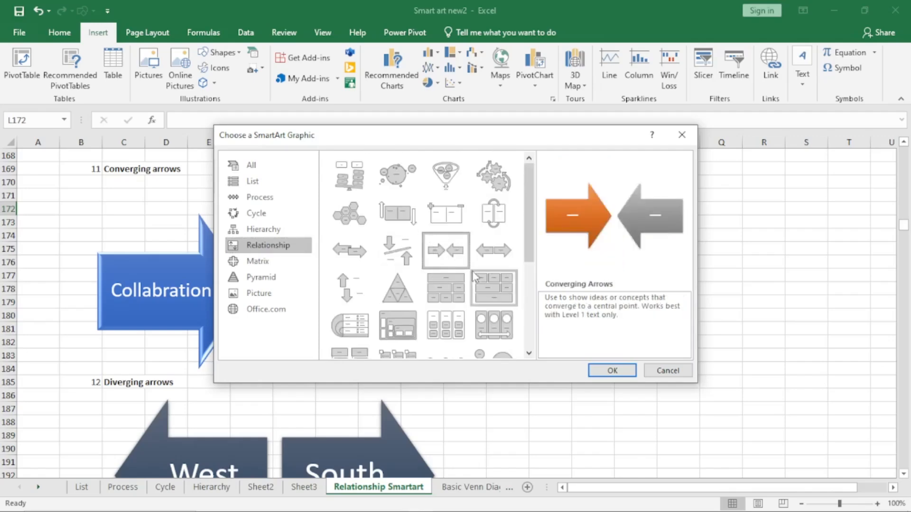
pyautogui.click(268, 198)
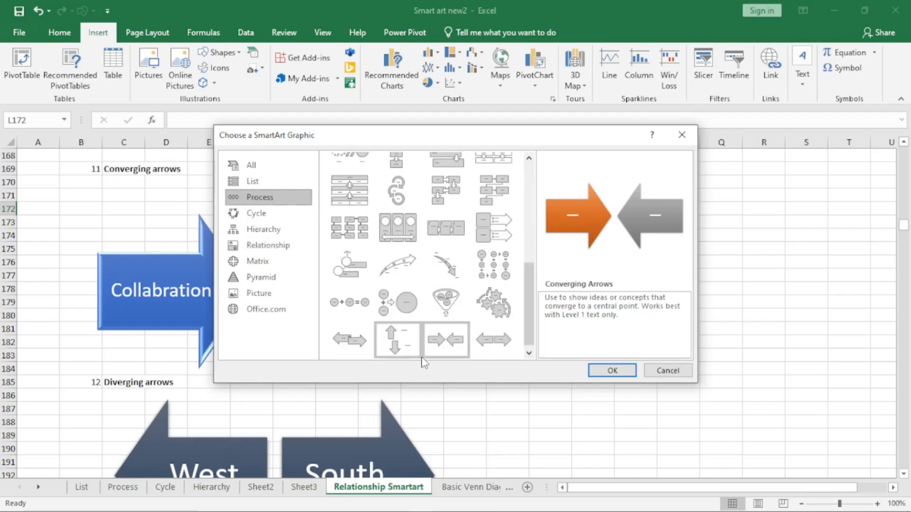
pyautogui.click(269, 245)
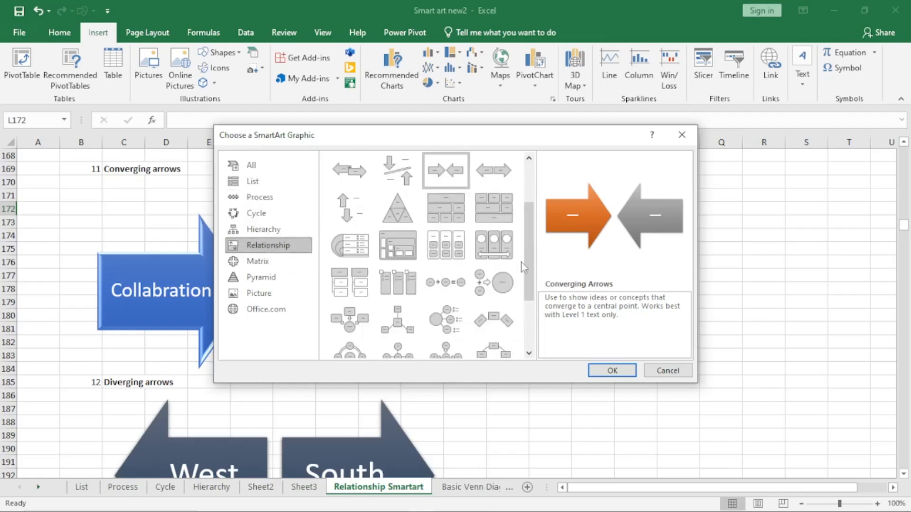
pyautogui.click(612, 370)
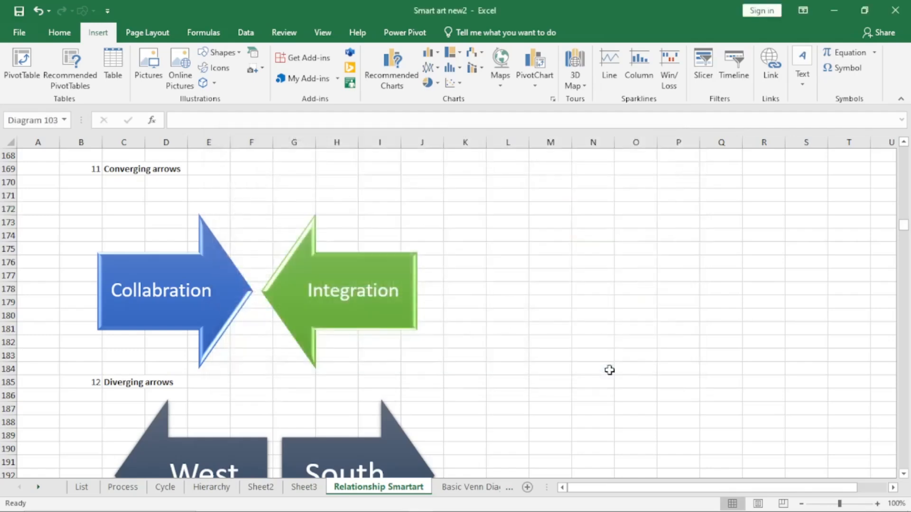
pyautogui.moveTo(557, 219); pyautogui.dragTo(778, 173)
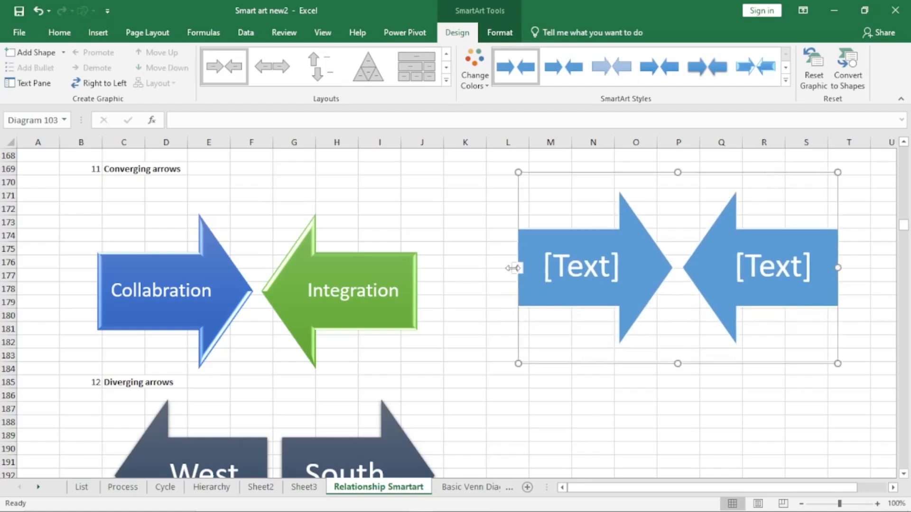
# Extend the new converging arrows graphic to four arrows and label them 1, 2, 3 and 4.
pyautogui.click(516, 268)
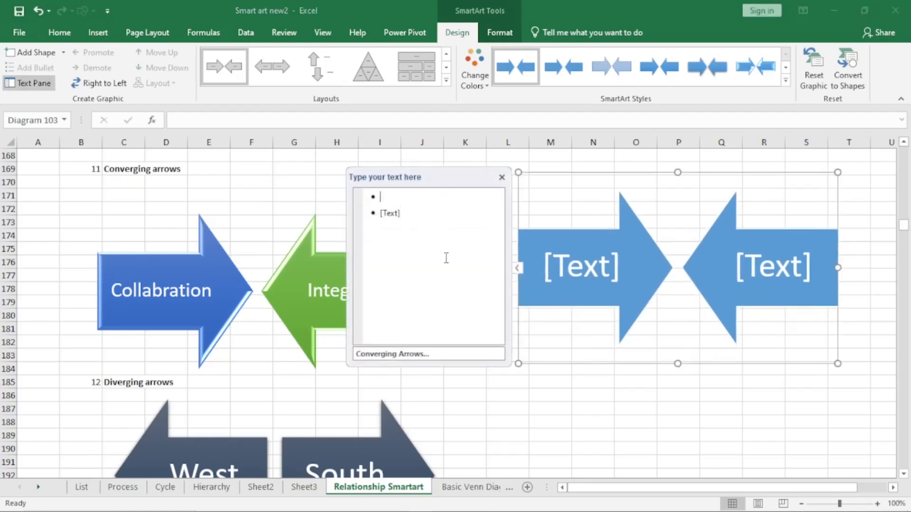
pyautogui.write('1')
pyautogui.press('Down')
pyautogui.write('2')
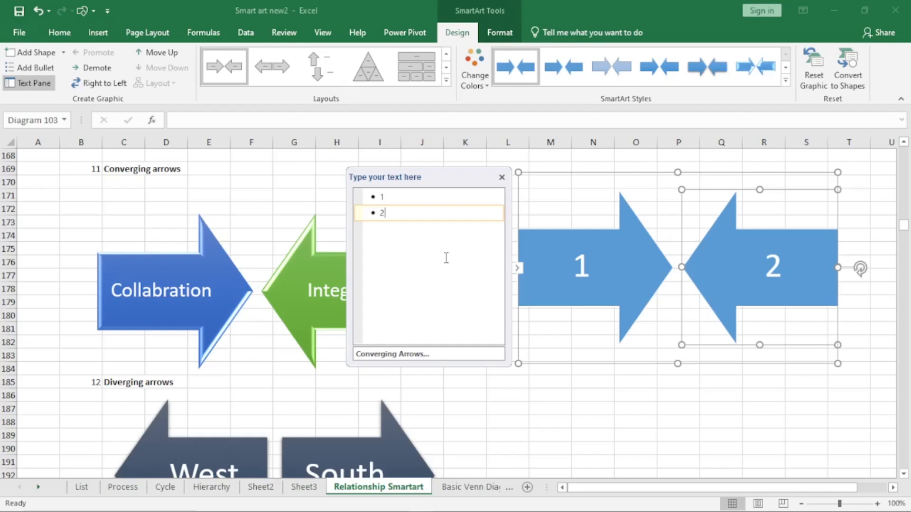
pyautogui.press('Return')
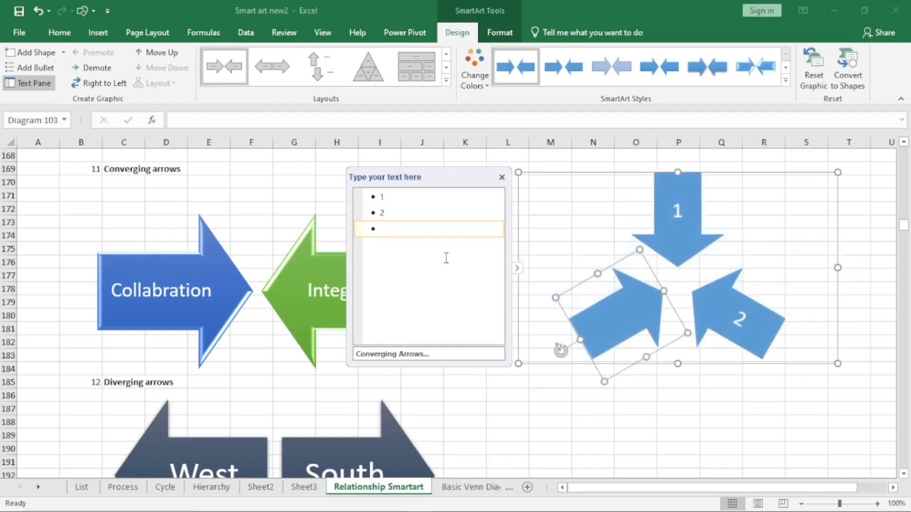
pyautogui.write('3')
pyautogui.press('Return')
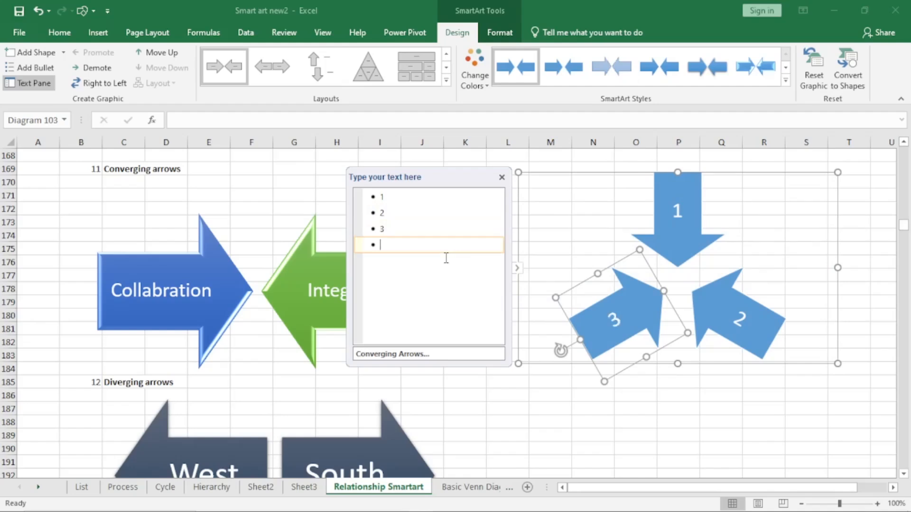
pyautogui.write('4')
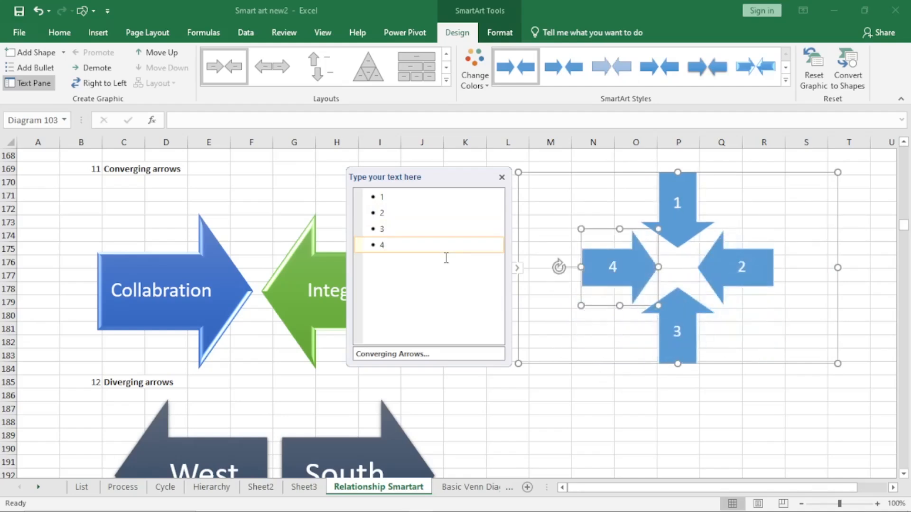
# Add a long run of unlabelled arrows after arrow 4 to form a ring of converging arrows.
pyautogui.press('Return')
pyautogui.press('Return')
pyautogui.press('Return')
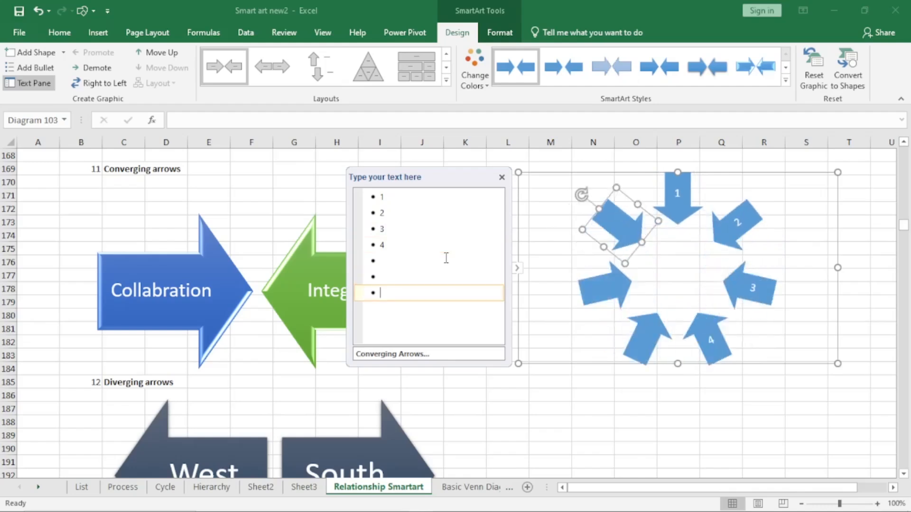
pyautogui.press('Return')
pyautogui.press('Return')
pyautogui.press('Return')
pyautogui.press('Return')
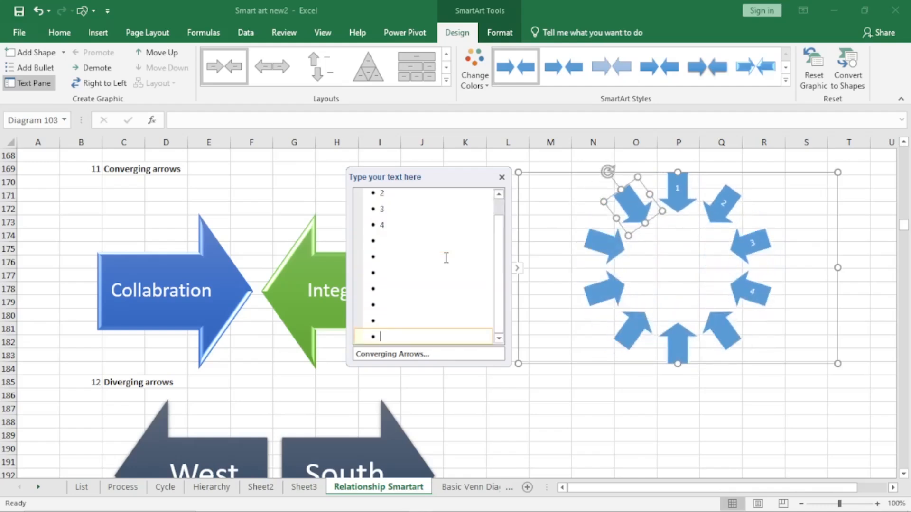
pyautogui.press('Return')
pyautogui.press('Return')
pyautogui.press('Return')
pyautogui.press('Return')
pyautogui.press('Return')
pyautogui.press('Return')
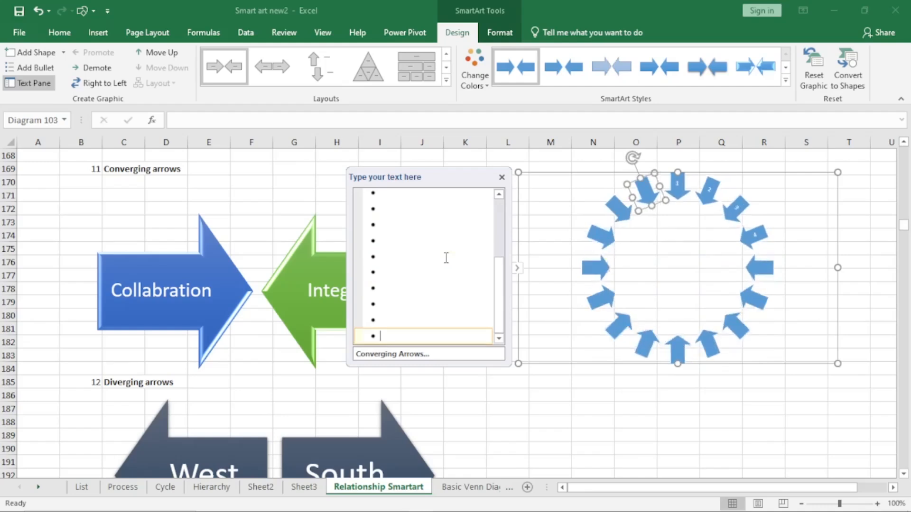
pyautogui.press('Return')
pyautogui.press('Return')
pyautogui.press('Return')
pyautogui.press('Return')
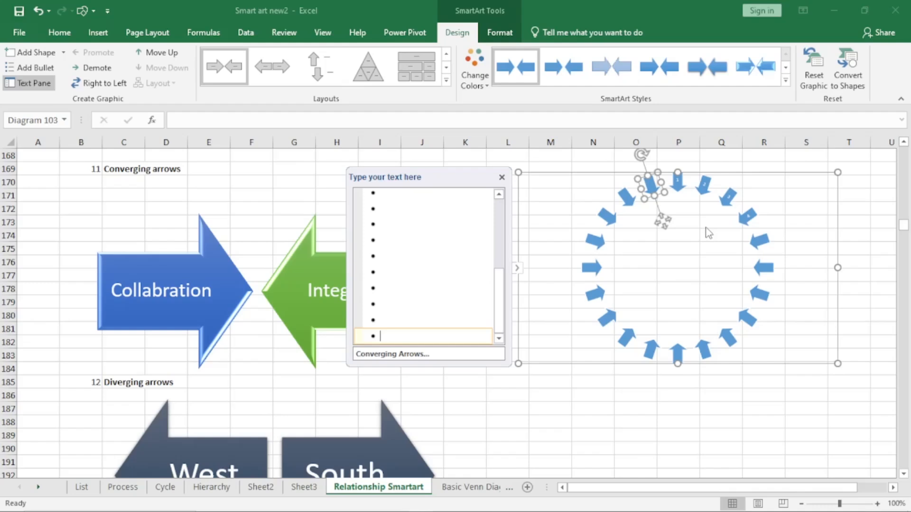
# Delete all the unlabelled arrows after arrow 4 and finish editing the graphic's text.
pyautogui.press('BackSpace')
pyautogui.press('BackSpace')
pyautogui.press('BackSpace')
pyautogui.press('BackSpace')
pyautogui.press('BackSpace')
pyautogui.press('BackSpace')
pyautogui.press('BackSpace')
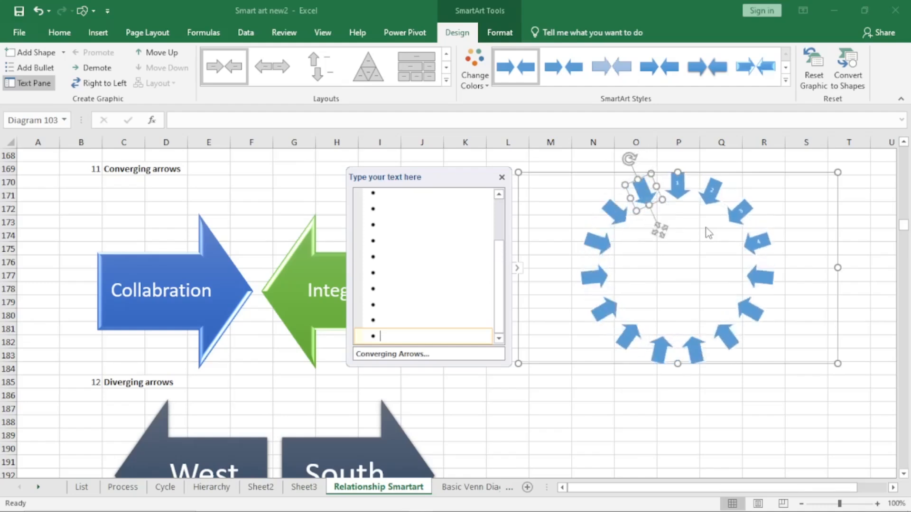
pyautogui.press('BackSpace')
pyautogui.press('BackSpace')
pyautogui.press('BackSpace')
pyautogui.press('BackSpace')
pyautogui.press('BackSpace')
pyautogui.press('BackSpace')
pyautogui.press('BackSpace')
pyautogui.press('BackSpace')
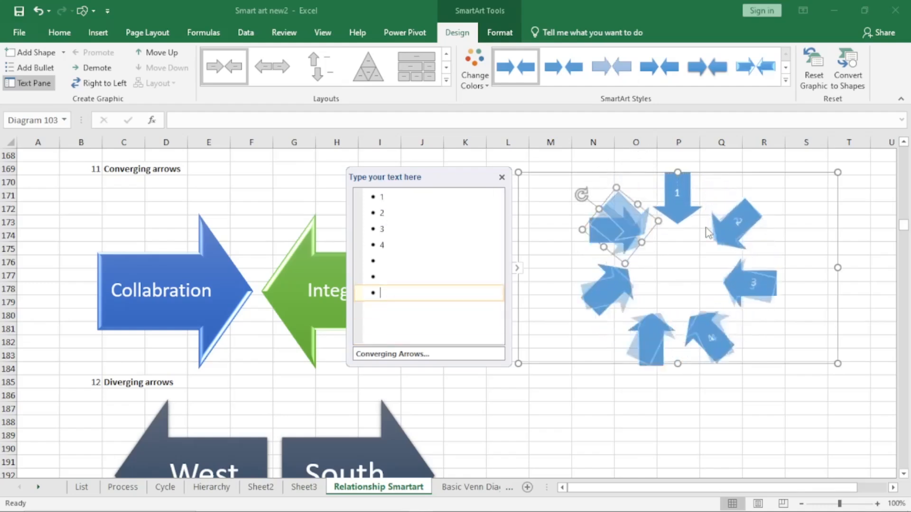
pyautogui.press('BackSpace')
pyautogui.press('BackSpace')
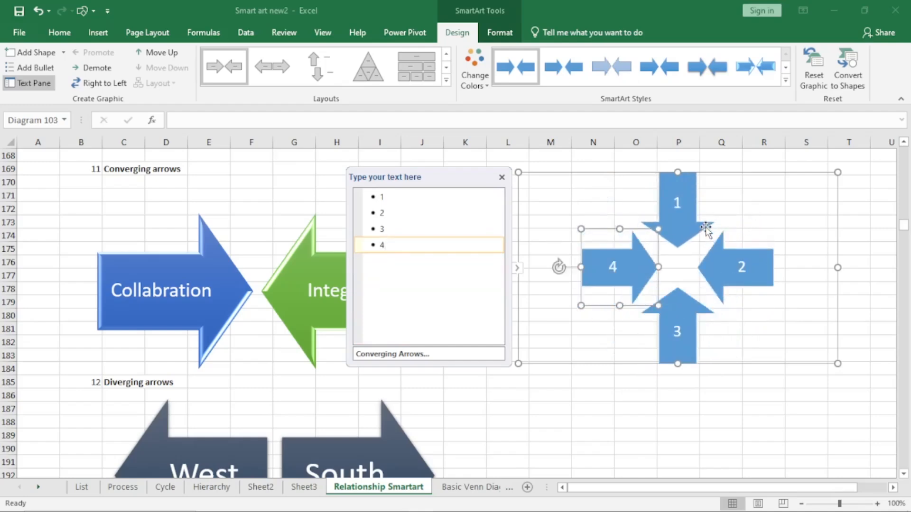
pyautogui.click(501, 178)
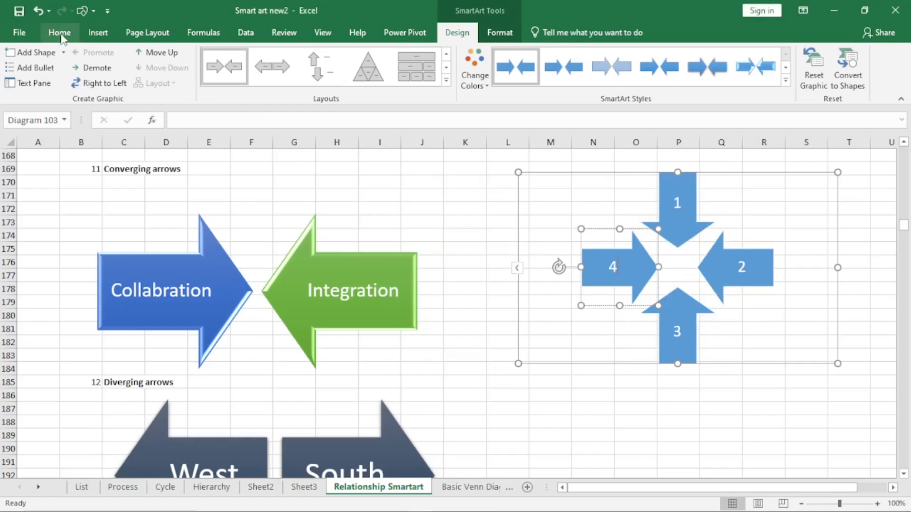
# Read the description of the Converging Arrows layout among the Relationship SmartArt graphics without inserting another one.
pyautogui.click(462, 194)
pyautogui.click(95, 38)
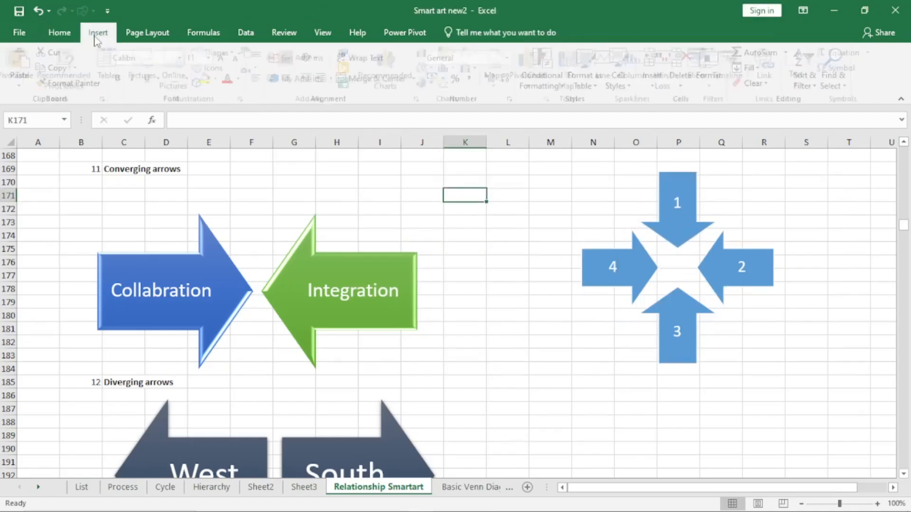
pyautogui.click(254, 55)
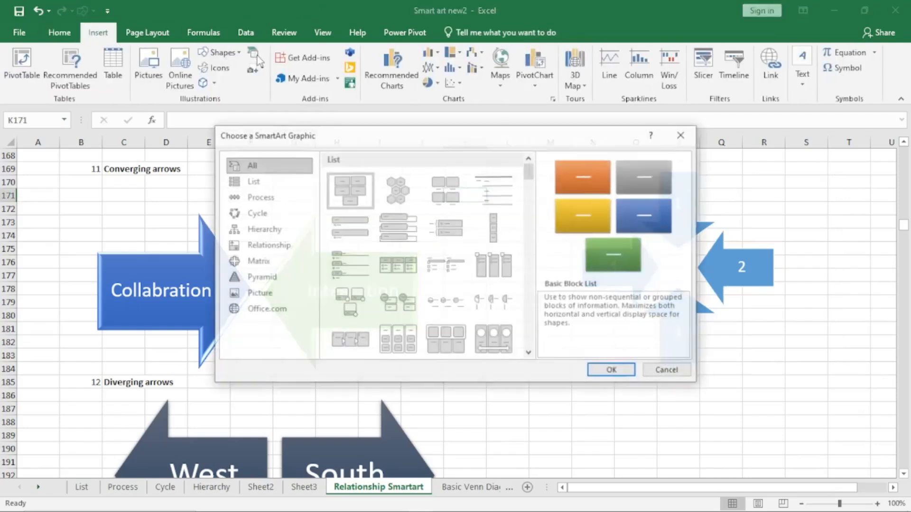
pyautogui.click(263, 246)
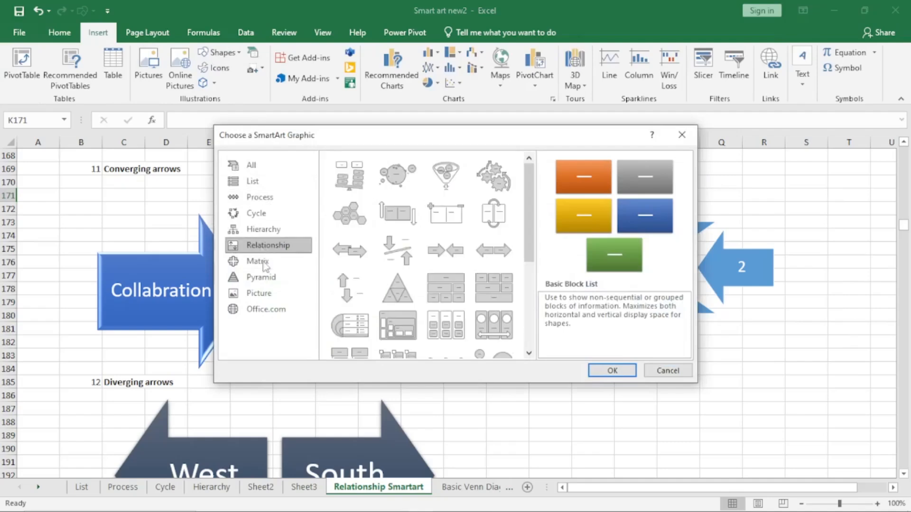
pyautogui.click(450, 256)
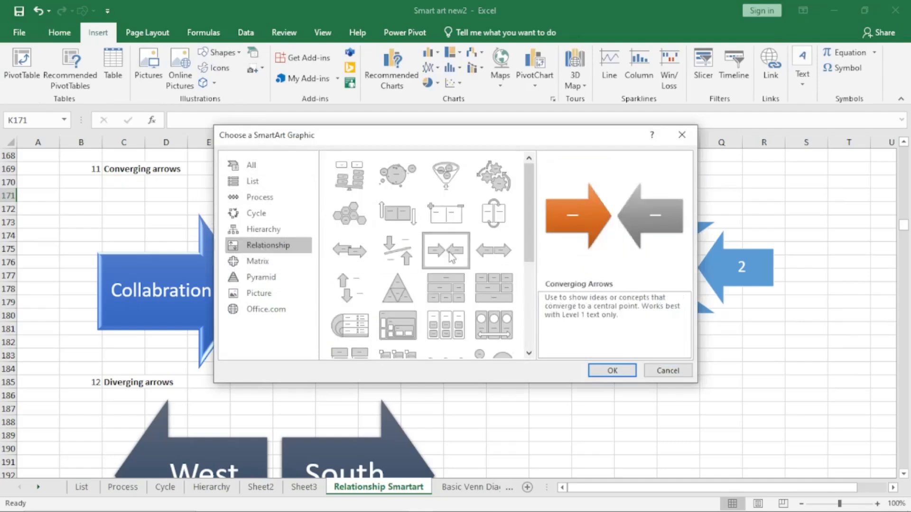
pyautogui.moveTo(546, 298); pyautogui.dragTo(668, 298)
pyautogui.moveTo(546, 307); pyautogui.dragTo(638, 308)
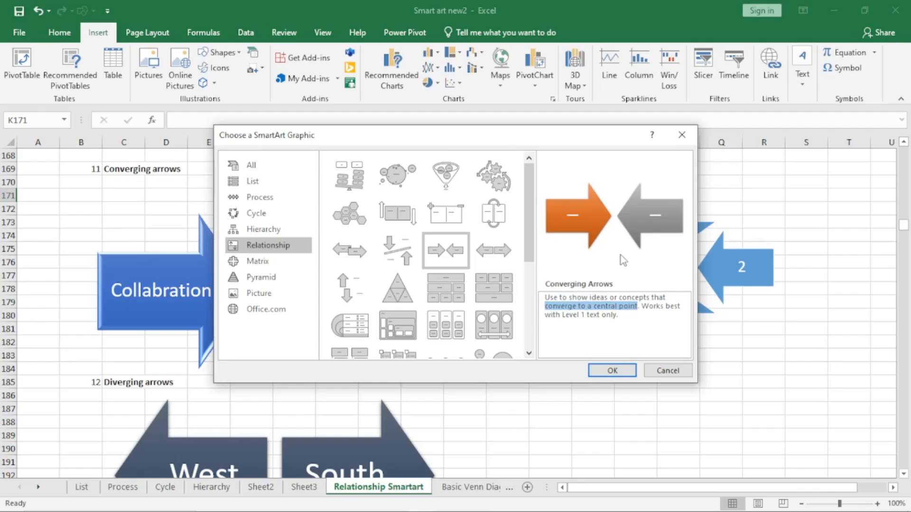
pyautogui.click(669, 372)
# Review the Counter balance arrows and Arrow ribbon examples above the converging arrows for comparison.
pyautogui.scroll(8, 442, 280)
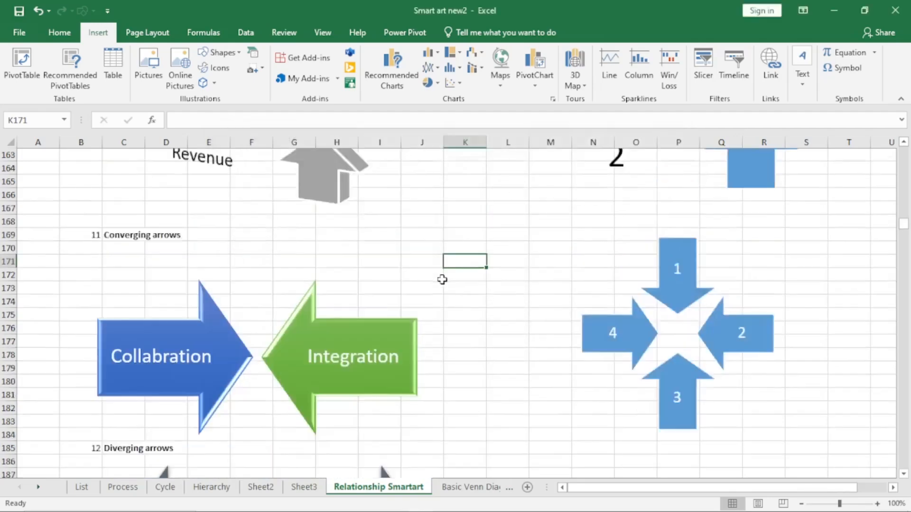
pyautogui.click(294, 289)
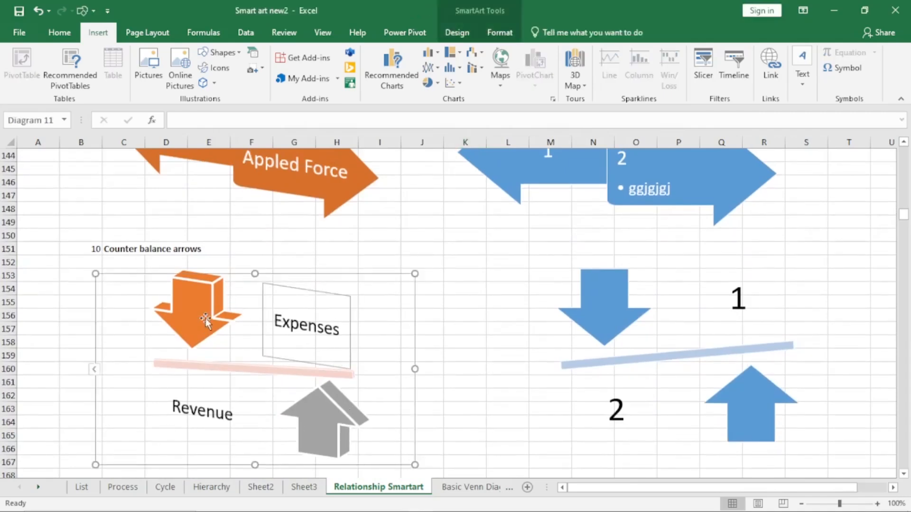
pyautogui.scroll(3, 460, 344)
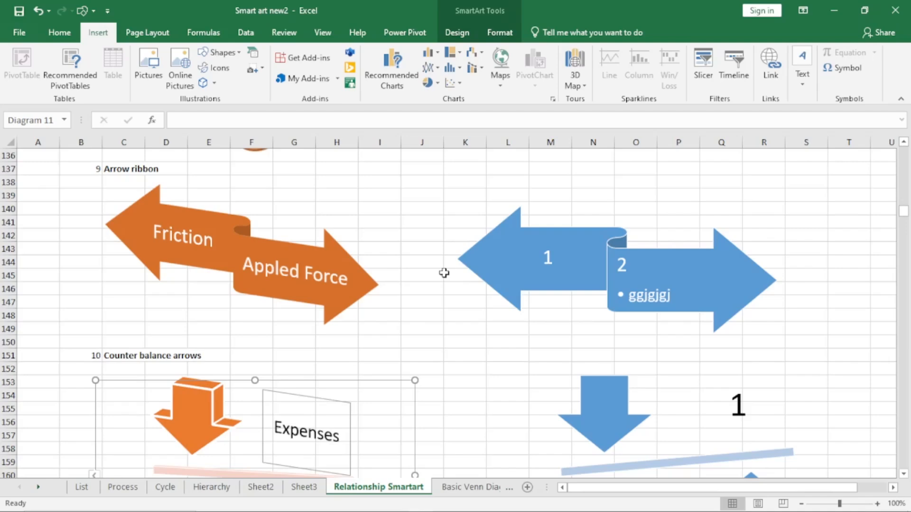
pyautogui.scroll(-5, 367, 289)
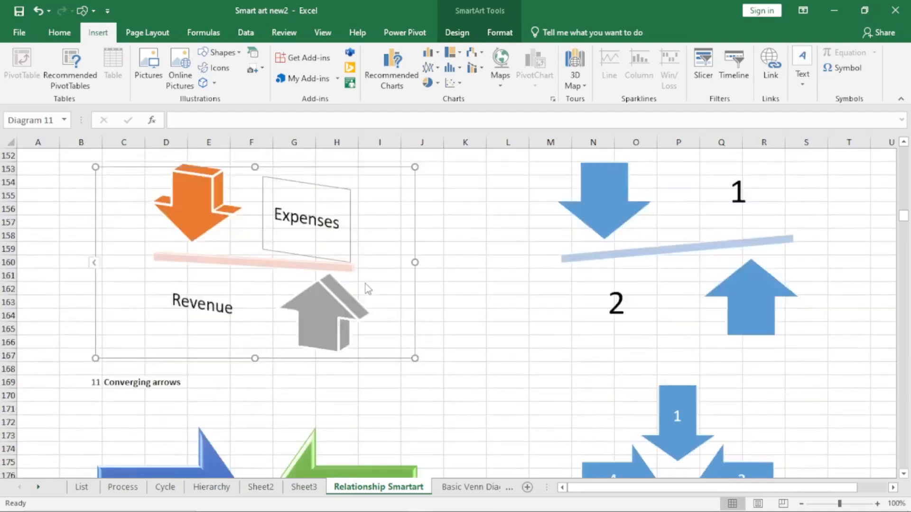
# Insert a Diverging Arrows SmartArt graphic and place it in the empty area beside the West and South example.
pyautogui.scroll(-8, 366, 284)
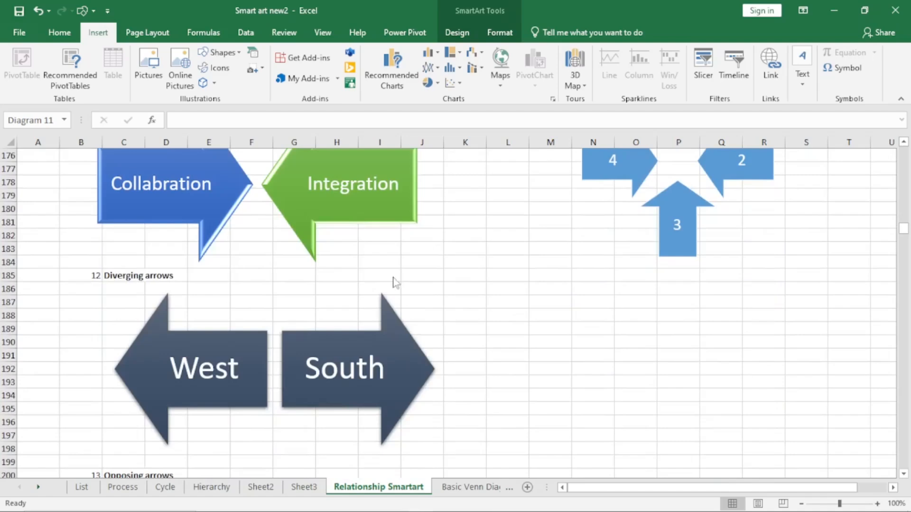
pyautogui.click(904, 475)
pyautogui.click(904, 475)
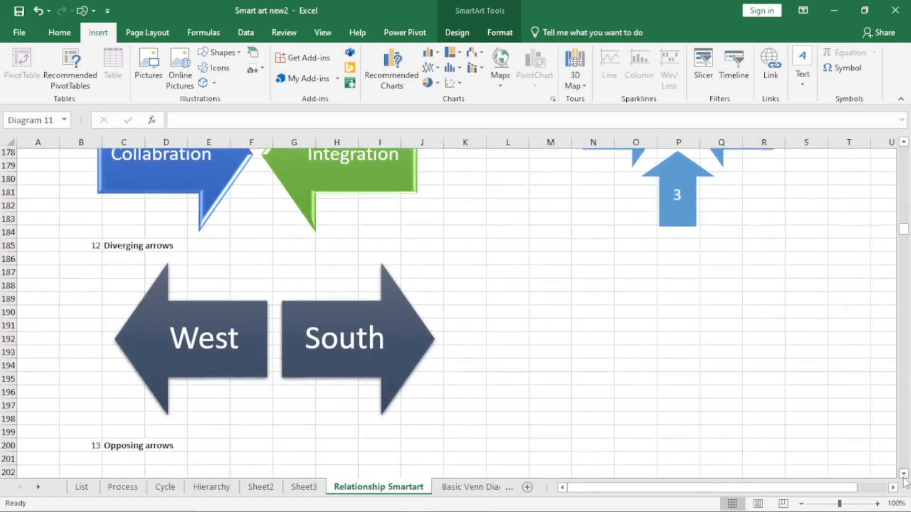
pyautogui.click(903, 475)
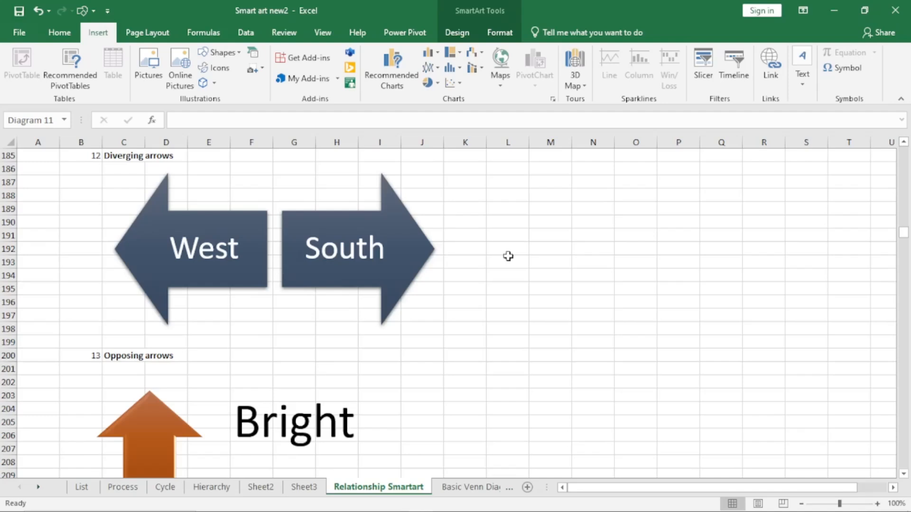
pyautogui.click(510, 196)
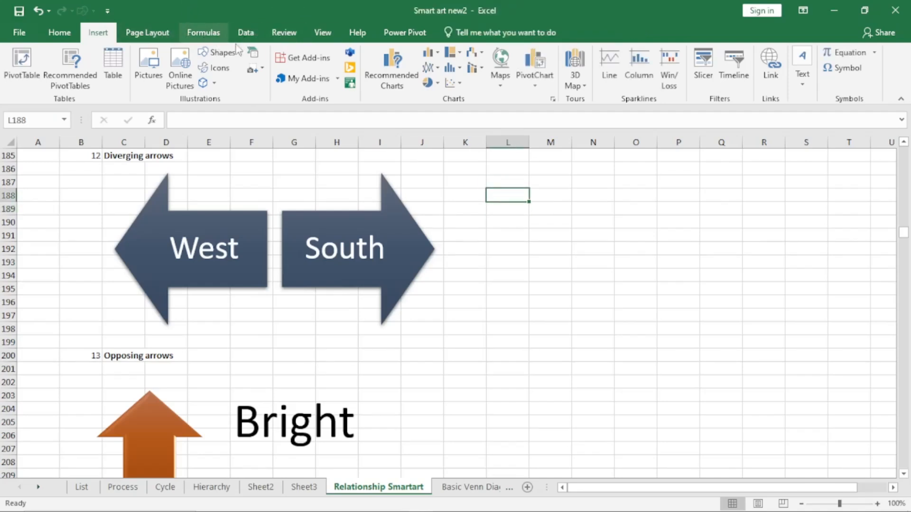
pyautogui.click(253, 54)
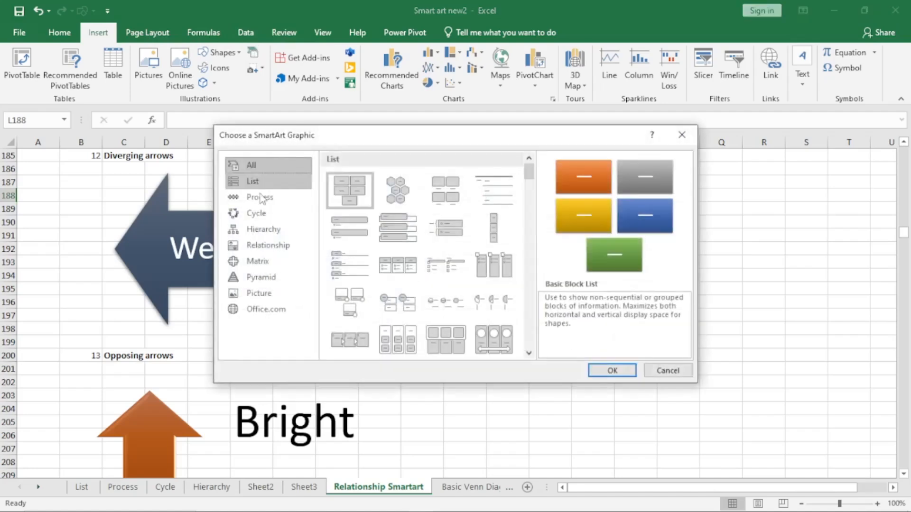
pyautogui.click(277, 248)
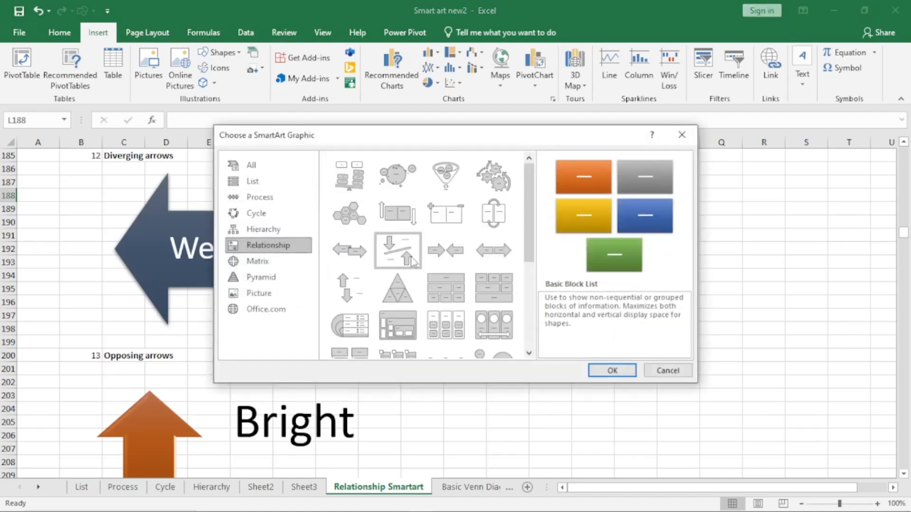
pyautogui.click(480, 258)
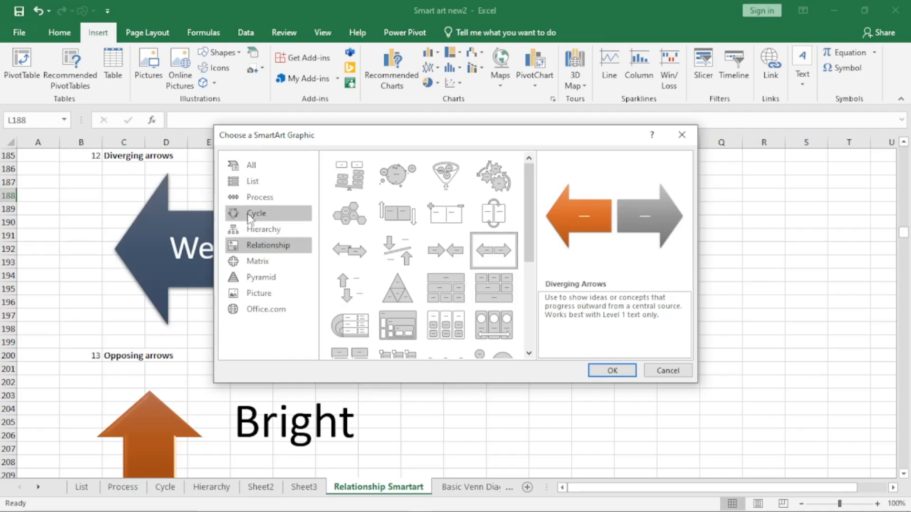
pyautogui.click(267, 200)
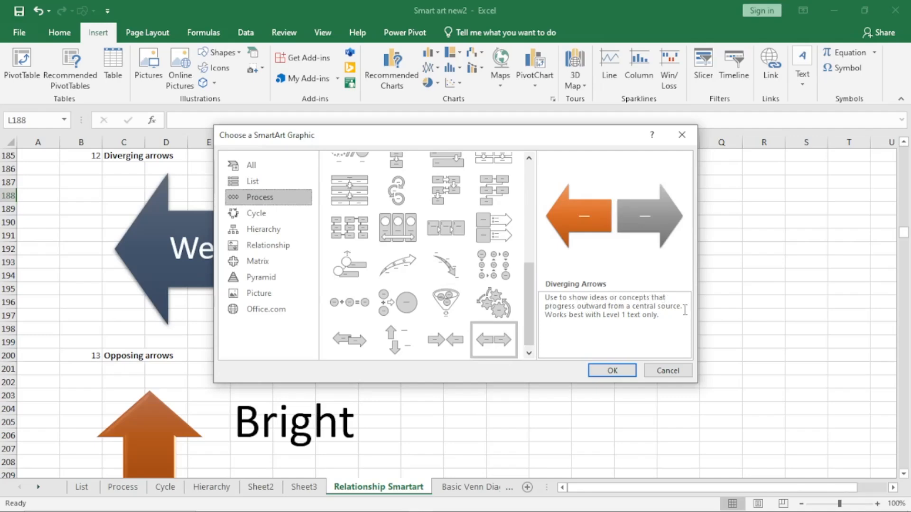
pyautogui.click(625, 372)
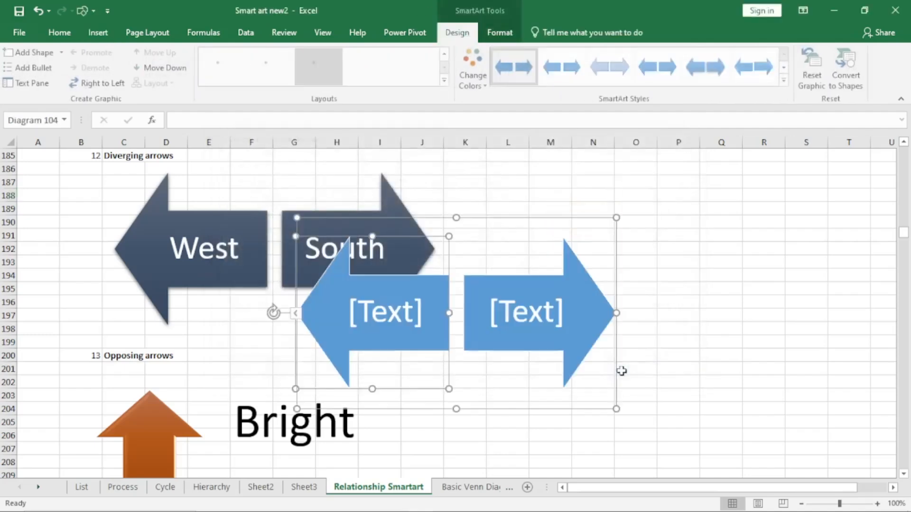
pyautogui.moveTo(579, 218); pyautogui.dragTo(801, 175)
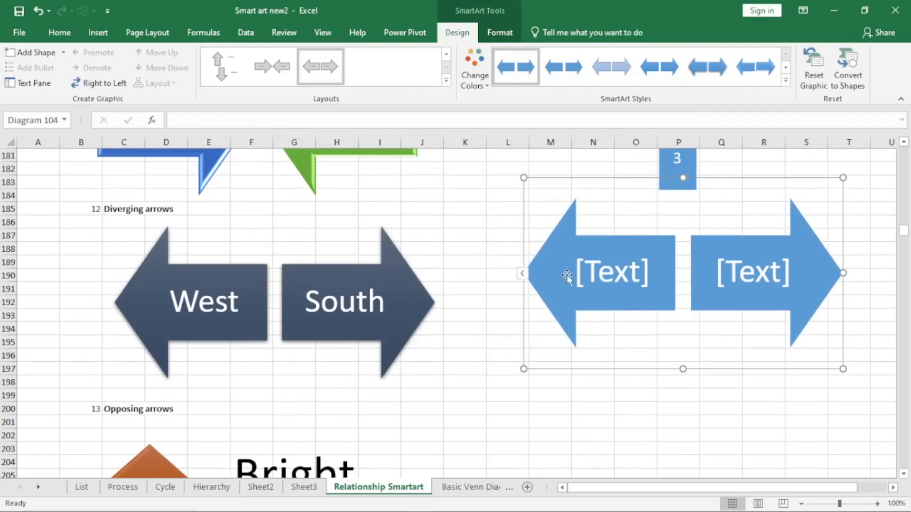
# Label the two arrows of the new diverging graphic 1 and 2.
pyautogui.click(521, 280)
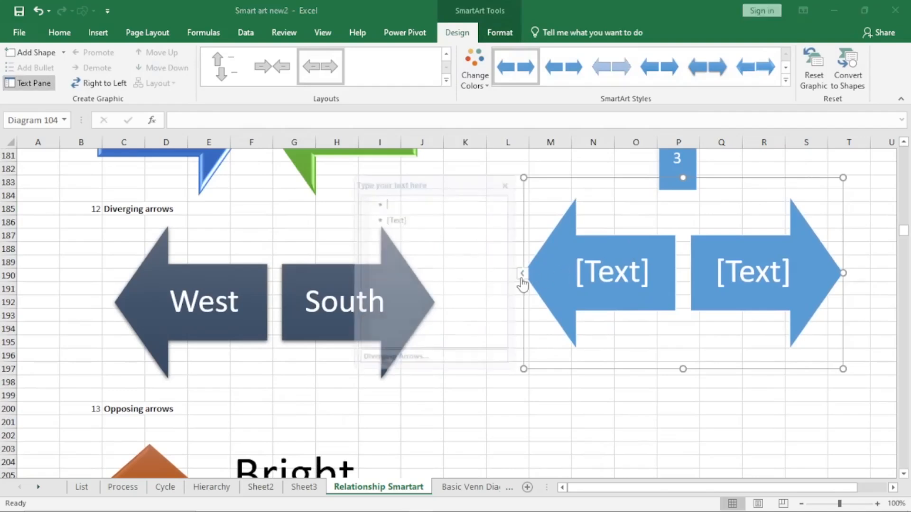
pyautogui.write('1')
pyautogui.click(445, 212)
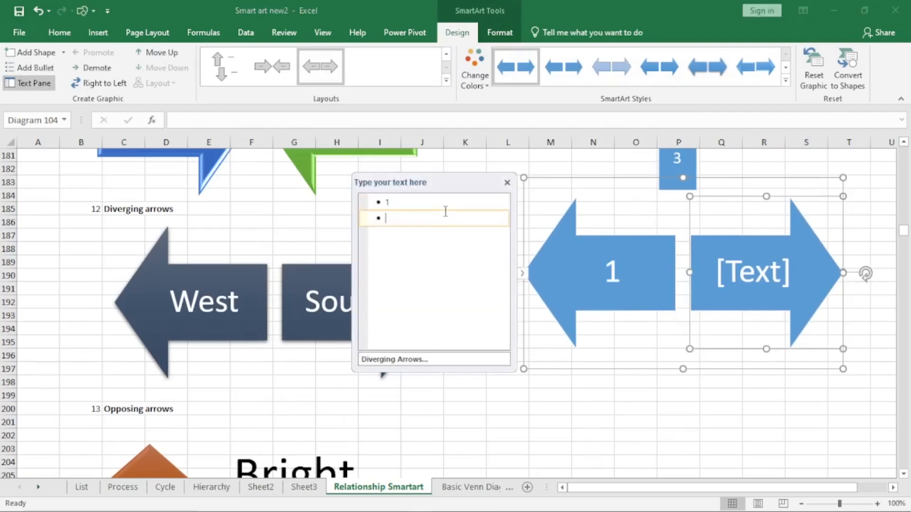
pyautogui.write('2')
# Add three more diverging arrows labelled 3, 4 and 5, and finish editing the graphic's text.
pyautogui.press('Return')
pyautogui.write('3')
pyautogui.press('Return')
pyautogui.write('4')
pyautogui.press('Return')
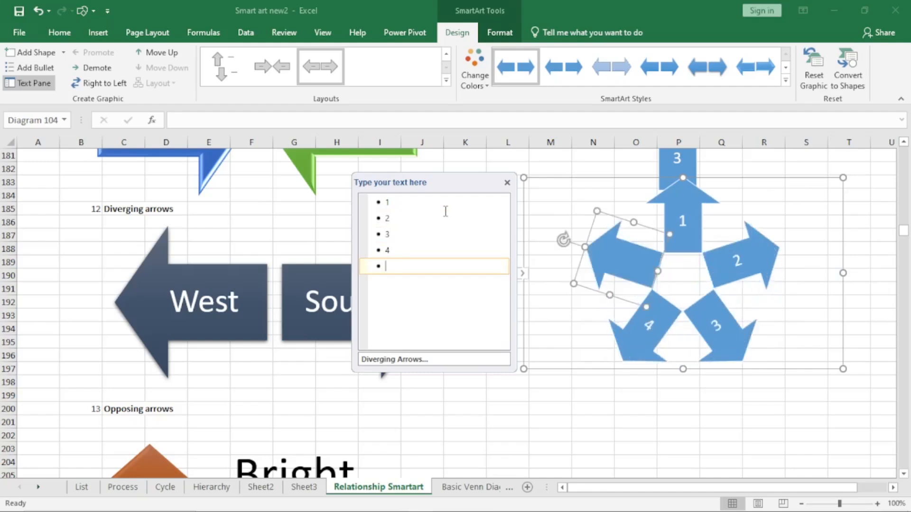
pyautogui.write('5')
pyautogui.click(507, 183)
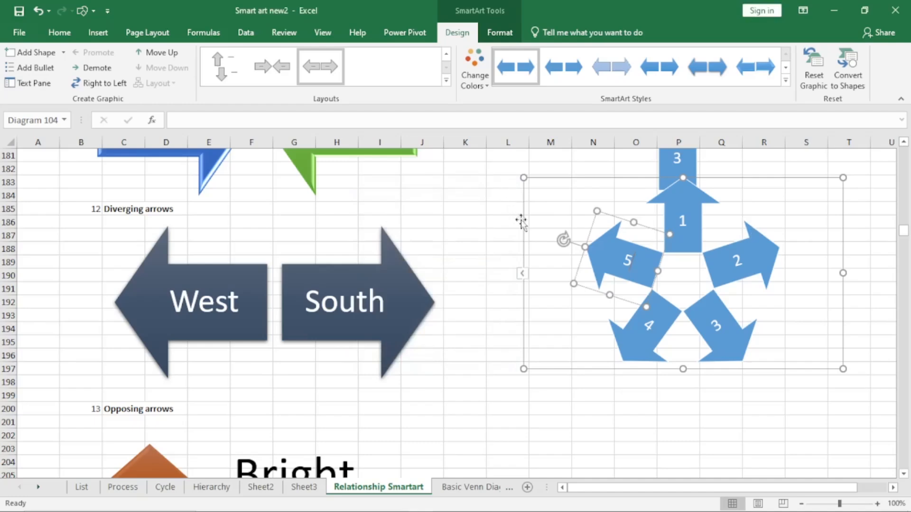
# Choose the Opposing Arrows layout among the Relationship SmartArt graphics for the area beside the Bright and Dull example.
pyautogui.click(496, 379)
pyautogui.scroll(-3, 494, 382)
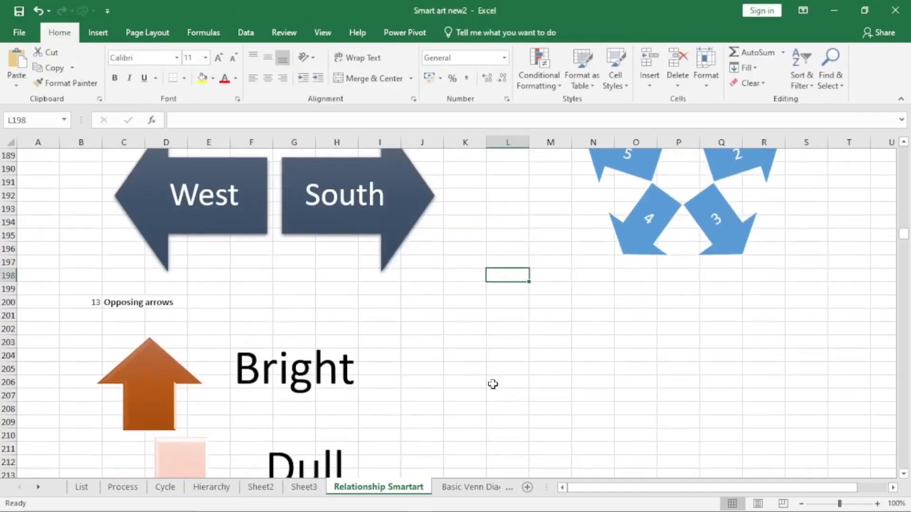
pyautogui.click(904, 474)
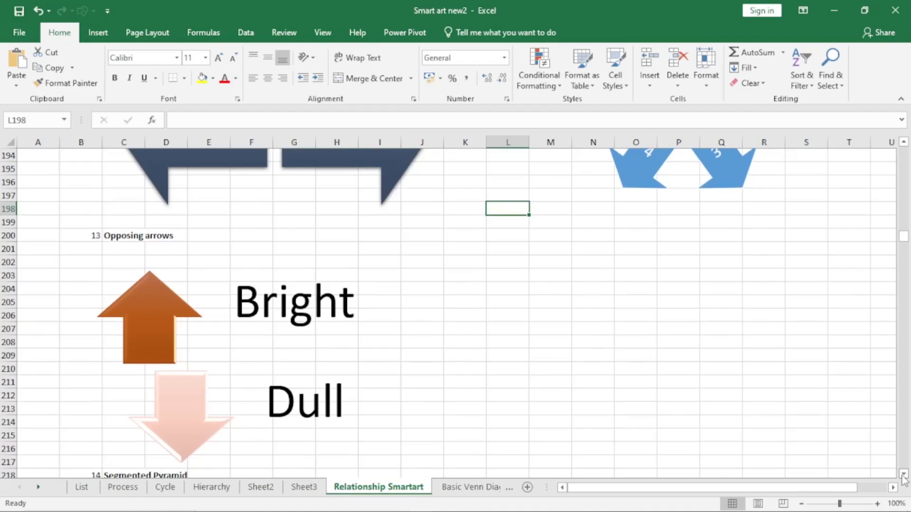
pyautogui.click(533, 237)
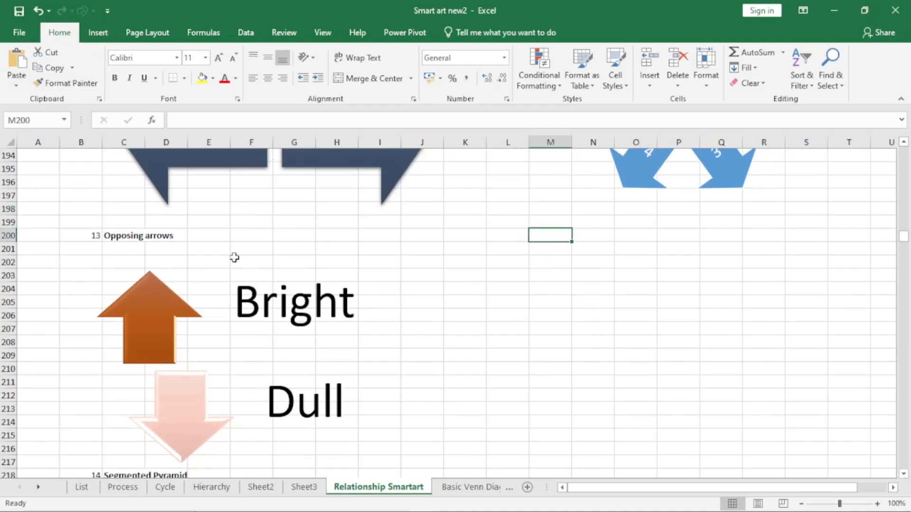
pyautogui.click(100, 34)
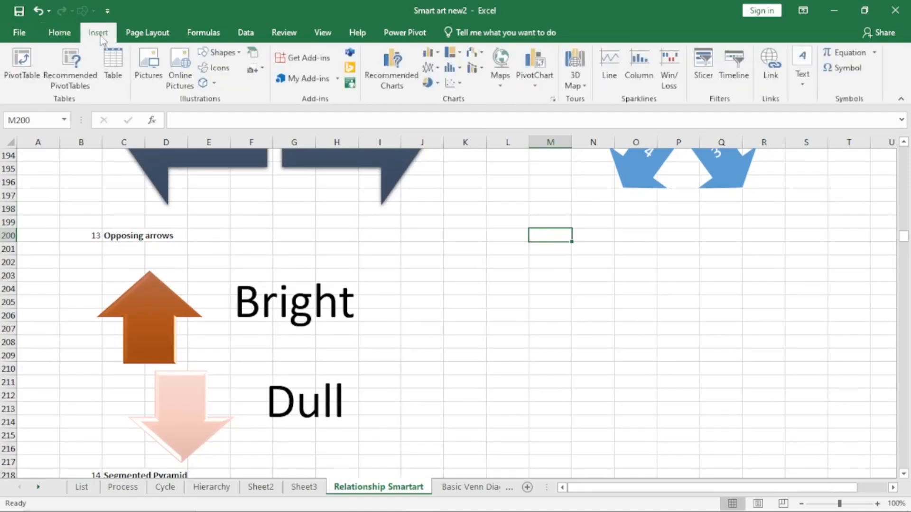
pyautogui.click(253, 57)
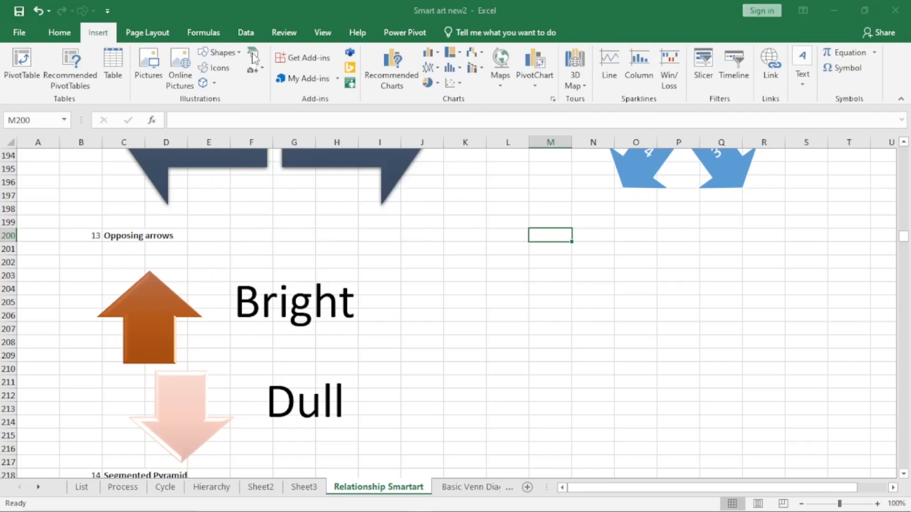
pyautogui.click(270, 249)
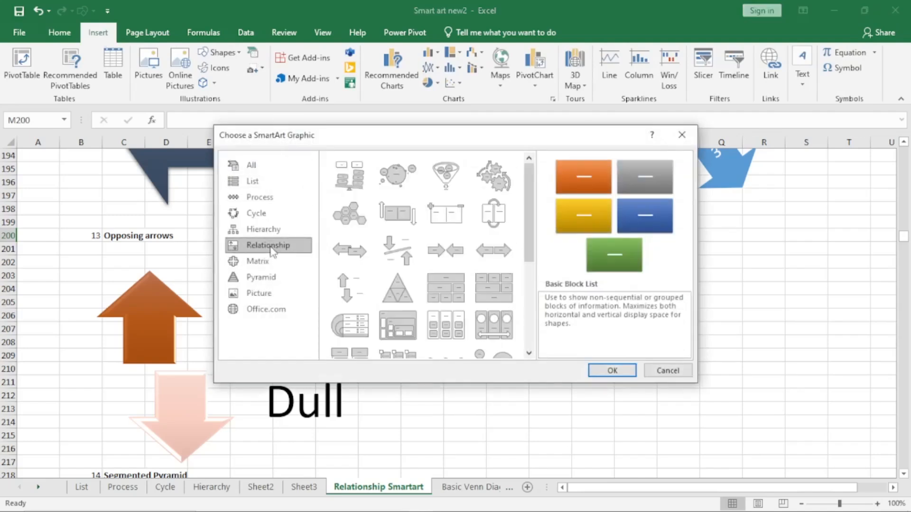
pyautogui.click(358, 290)
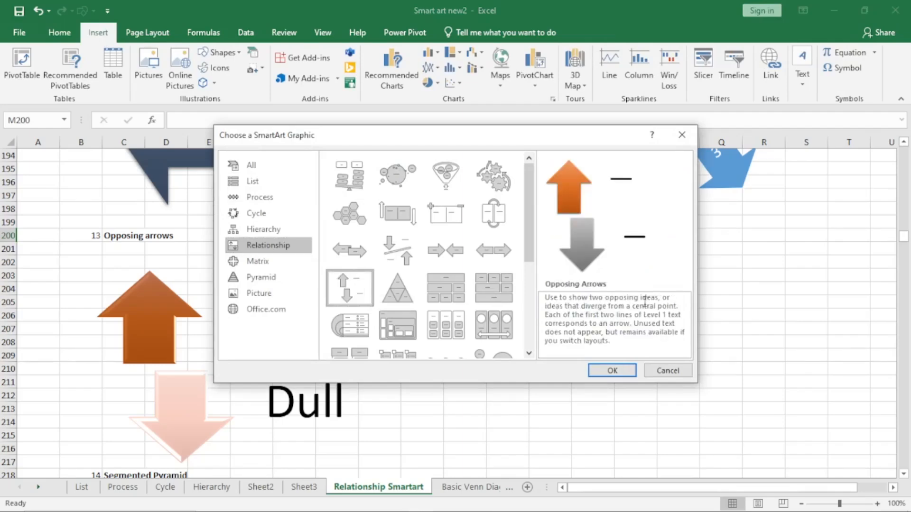
pyautogui.hotkey('ctrl', '1')
pyautogui.click(599, 293)
pyautogui.moveTo(600, 295)
pyautogui.mouseDown()
pyautogui.moveTo(595, 287)
pyautogui.moveTo(573, 298)
pyautogui.moveTo(607, 314)
pyautogui.moveTo(598, 286)
pyautogui.moveTo(588, 300)
pyautogui.mouseUp()
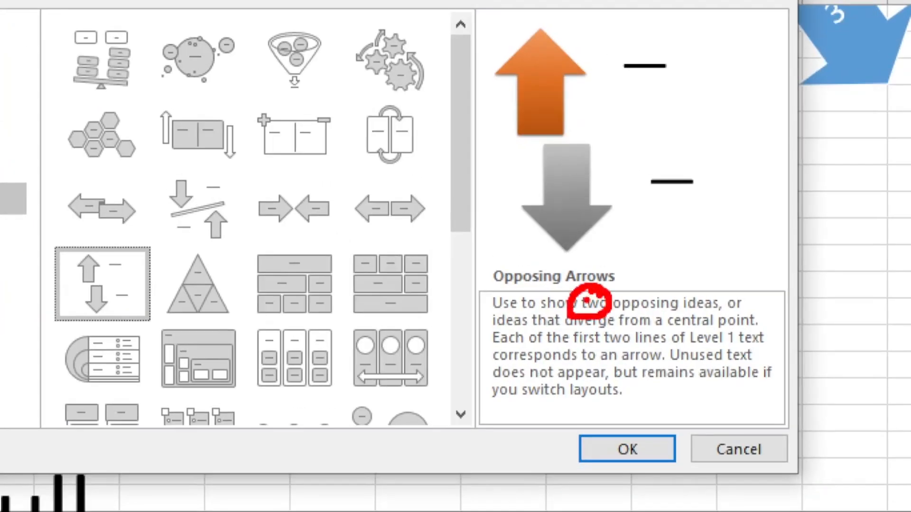
pyautogui.press('Escape')
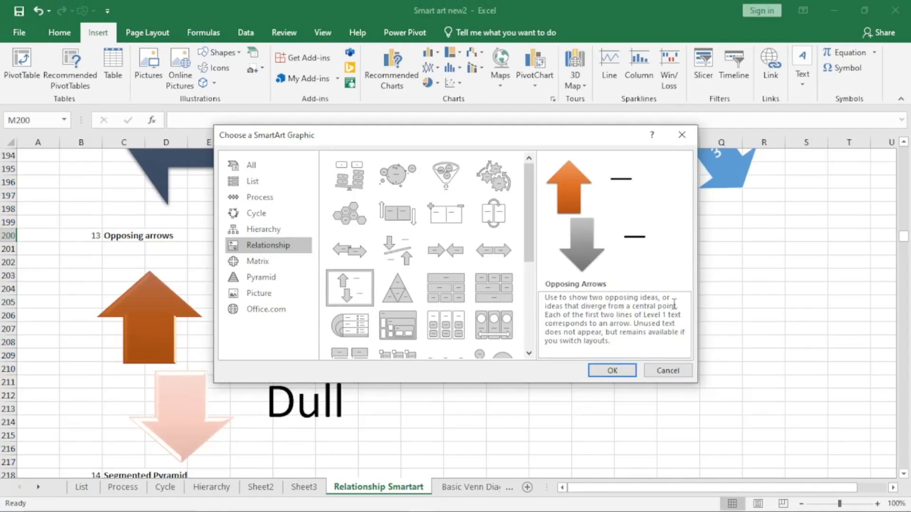
# Insert the chosen Opposing Arrows graphic and move it beside the Bright and Dull example.
pyautogui.click(612, 370)
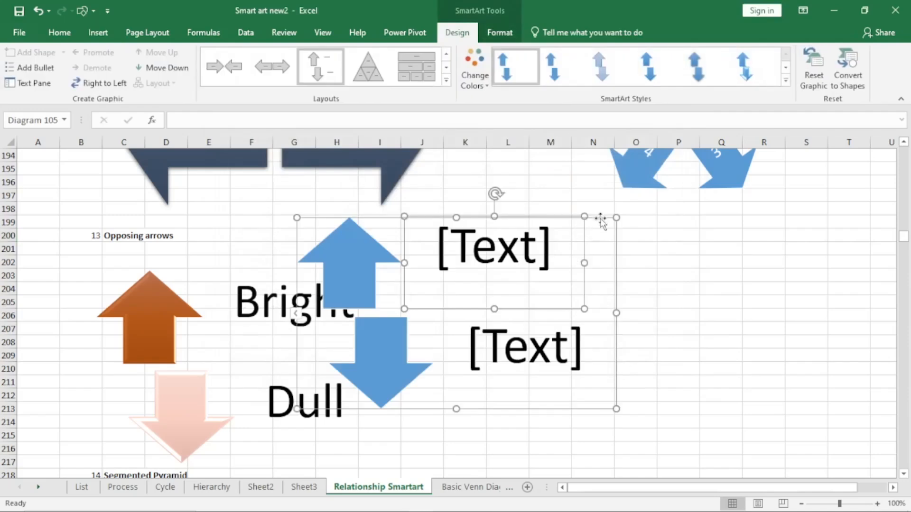
pyautogui.moveTo(602, 217); pyautogui.dragTo(788, 231)
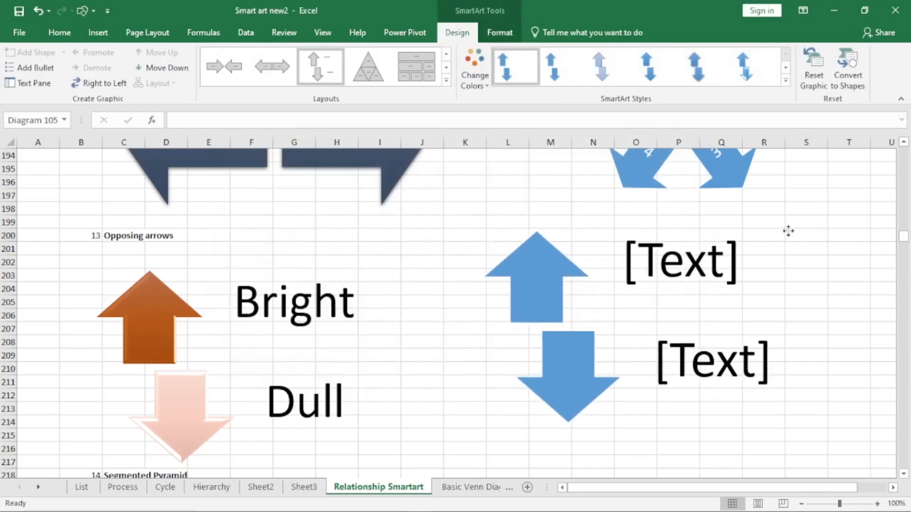
pyautogui.click(530, 299)
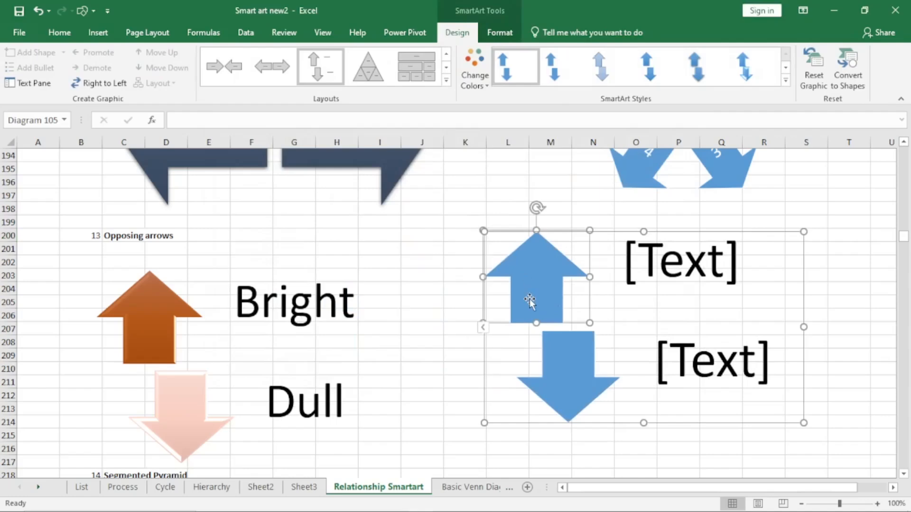
# Label the upward arrow 1 and the downward arrow 2 in the new opposing graphic.
pyautogui.click(676, 254)
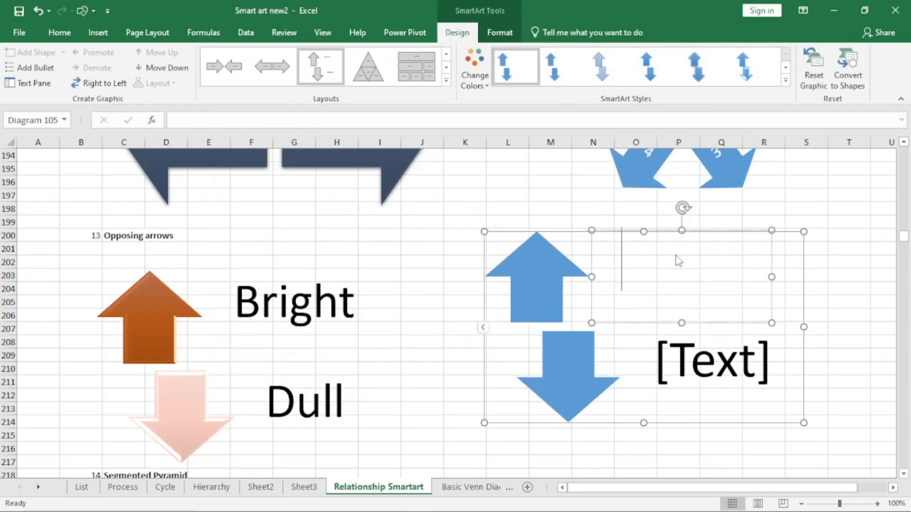
pyautogui.click(483, 329)
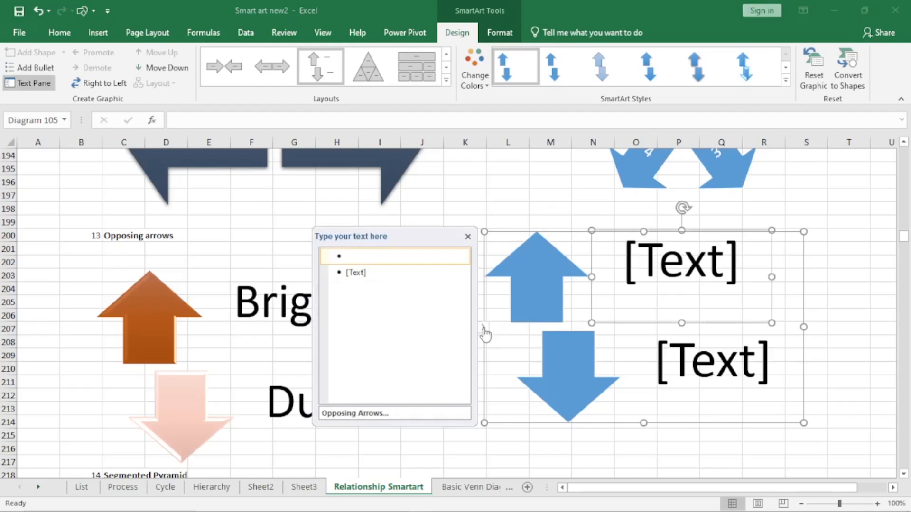
pyautogui.write('1')
pyautogui.press('Down')
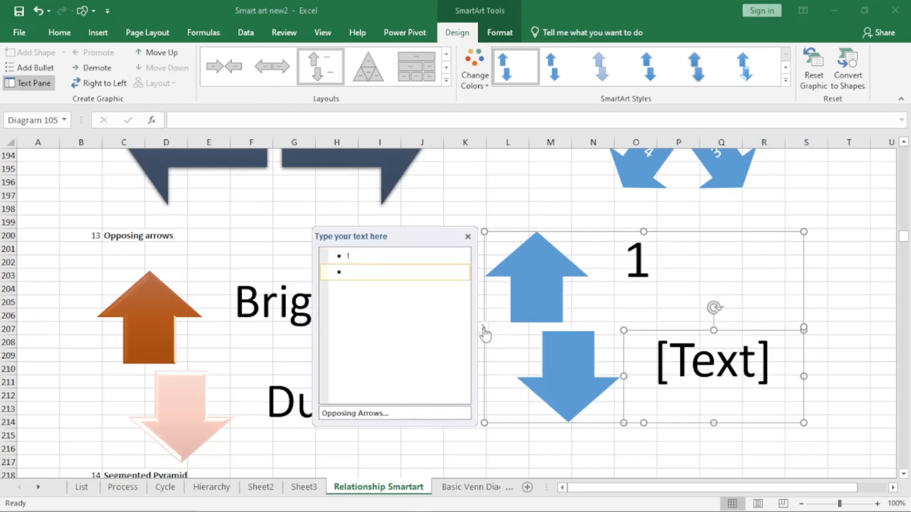
pyautogui.write('2')
# Add the second-level bullet "hjhjhjh" under the downward arrow's text 2 and finish editing the graphic's text.
pyautogui.press('Return')
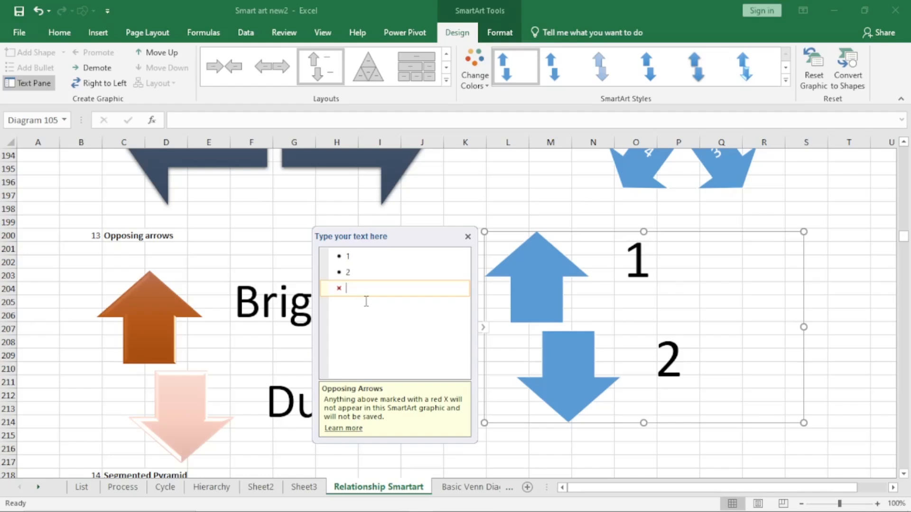
pyautogui.press('Tab')
pyautogui.write('hjhjhjh')
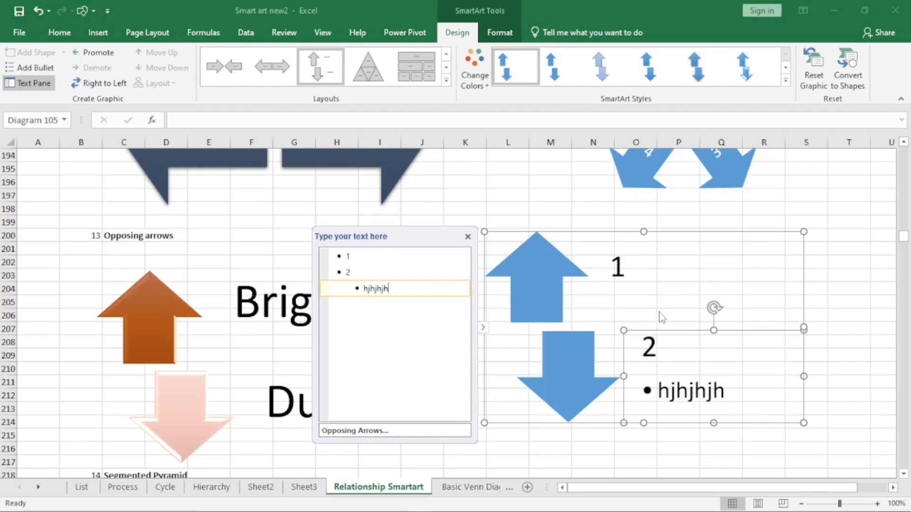
pyautogui.click(468, 236)
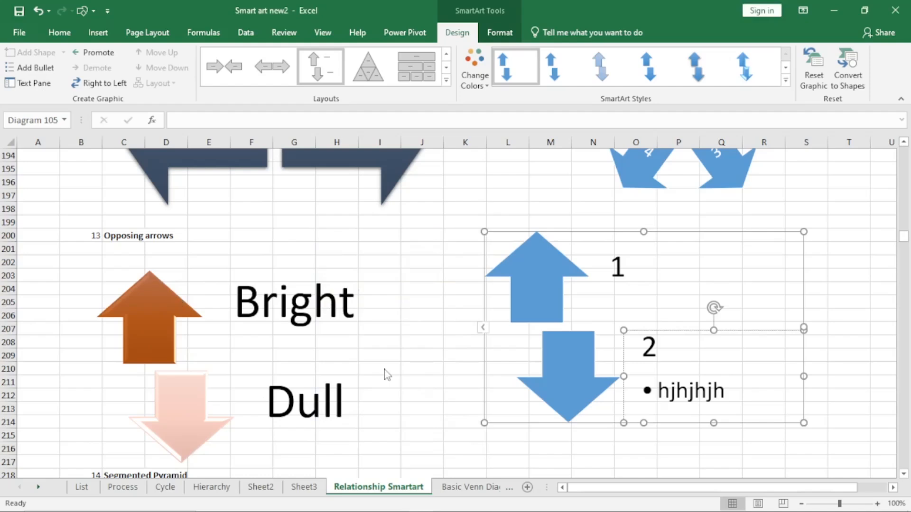
# Review the Segmented Pyramid example below the opposing arrows.
pyautogui.scroll(-5, 385, 370)
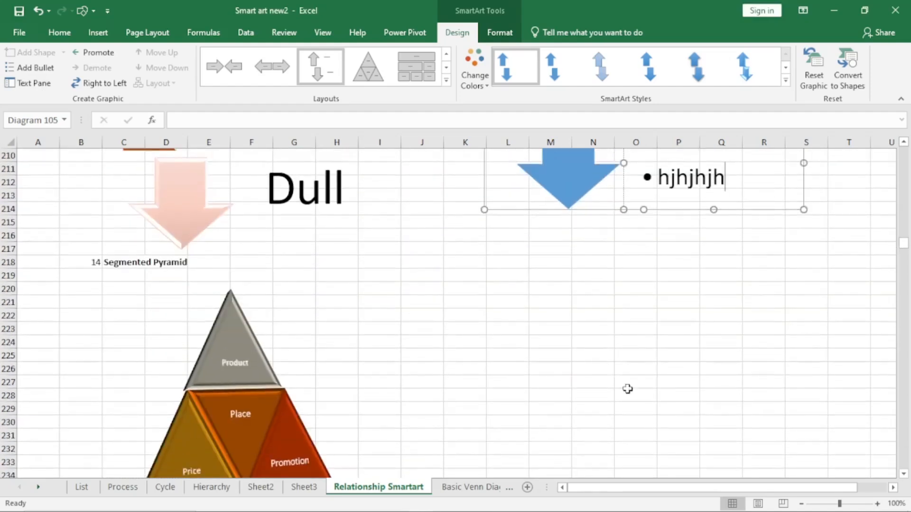
pyautogui.click(903, 475)
pyautogui.click(903, 477)
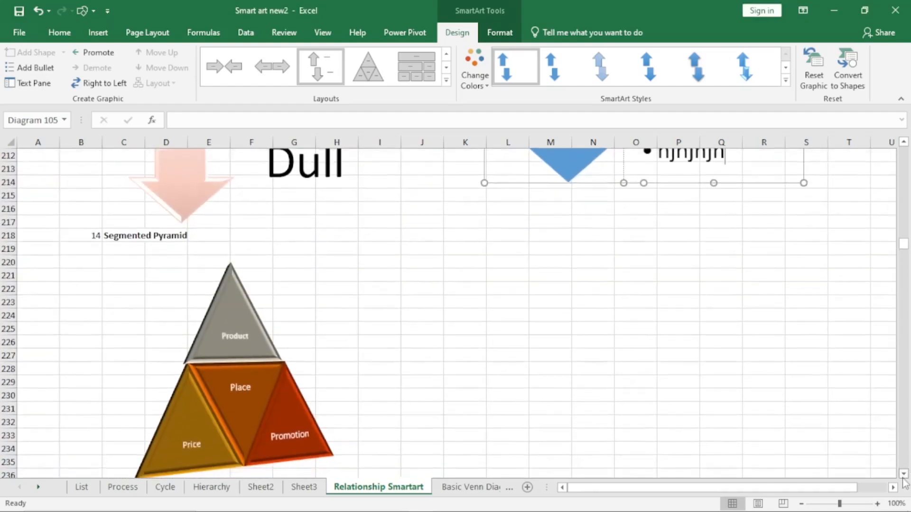
pyautogui.click(903, 477)
pyautogui.click(903, 476)
pyautogui.click(903, 477)
pyautogui.click(903, 477)
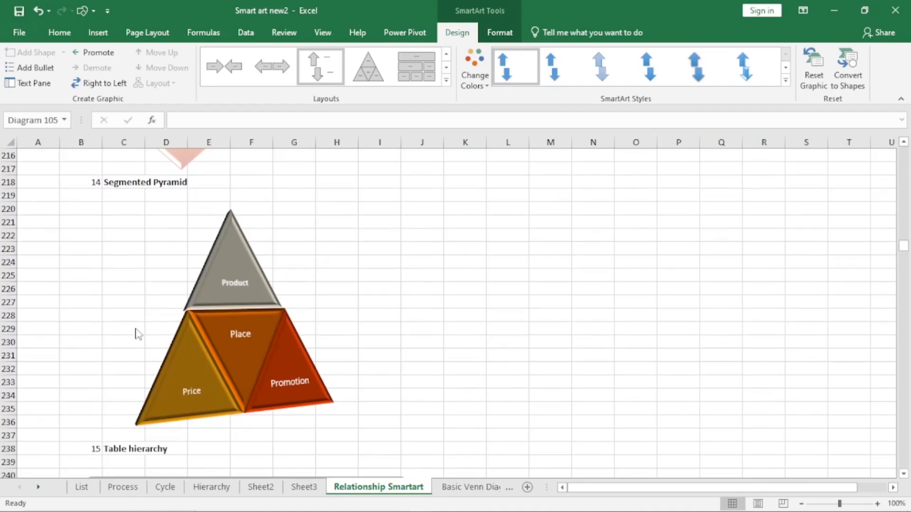
# Insert a Segmented Pyramid graphic from the Relationship category, also checking the Pyramid category, and place it beside the Product, Price, Place and Promotion example.
pyautogui.click(482, 234)
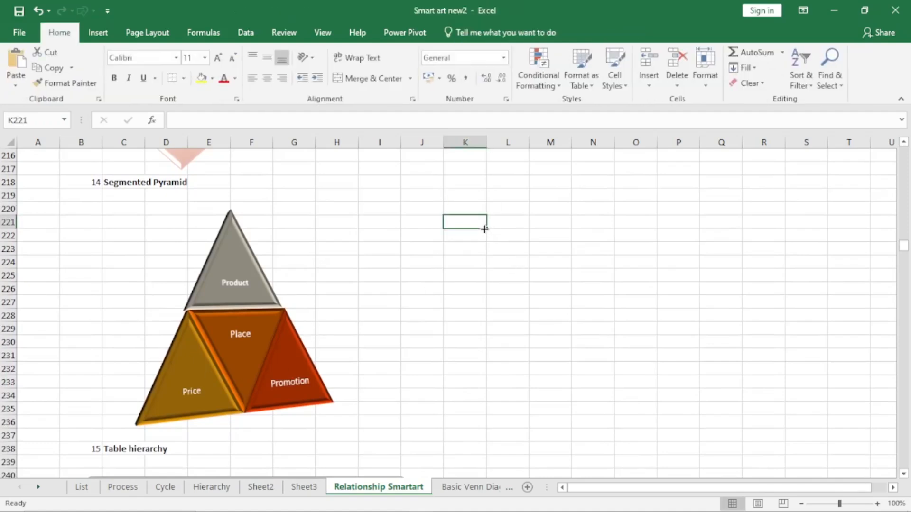
pyautogui.click(98, 33)
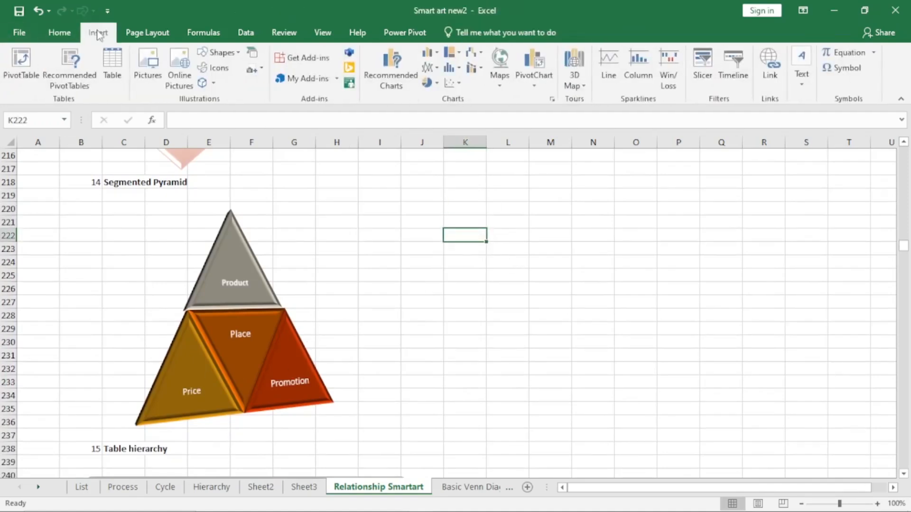
pyautogui.click(254, 57)
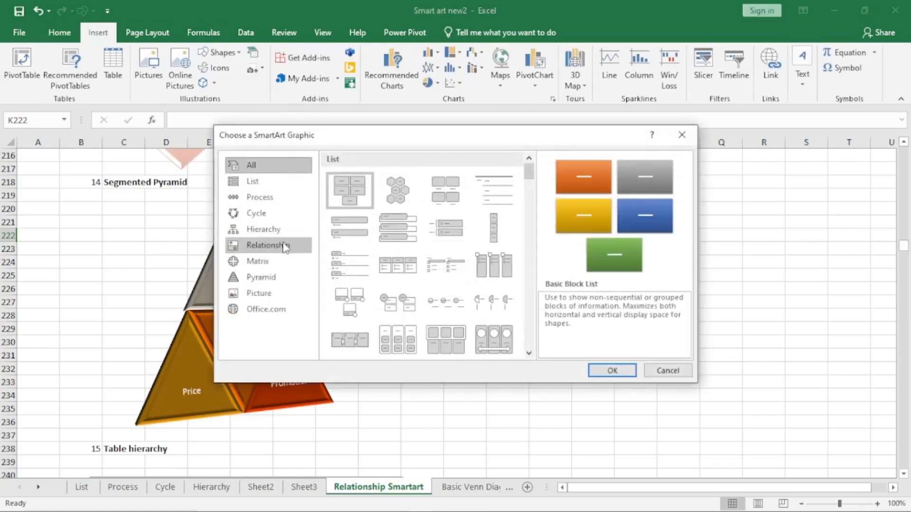
pyautogui.click(284, 247)
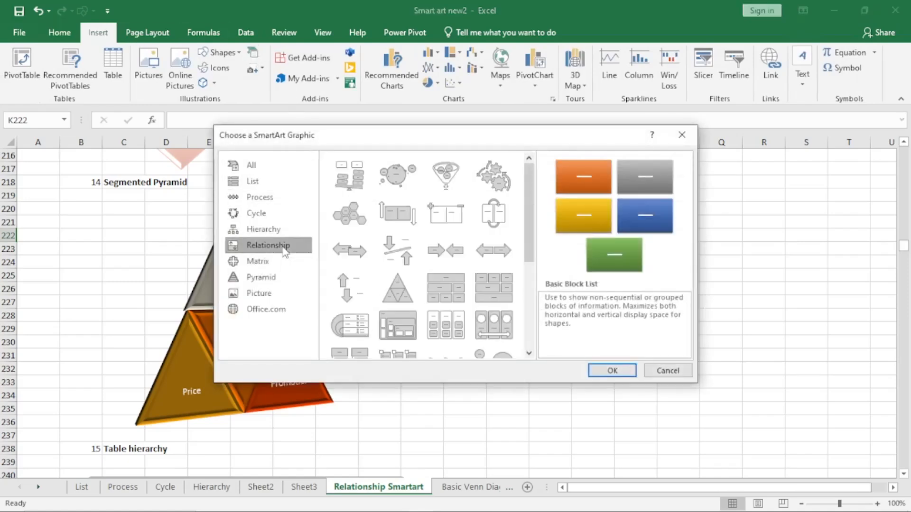
pyautogui.click(401, 287)
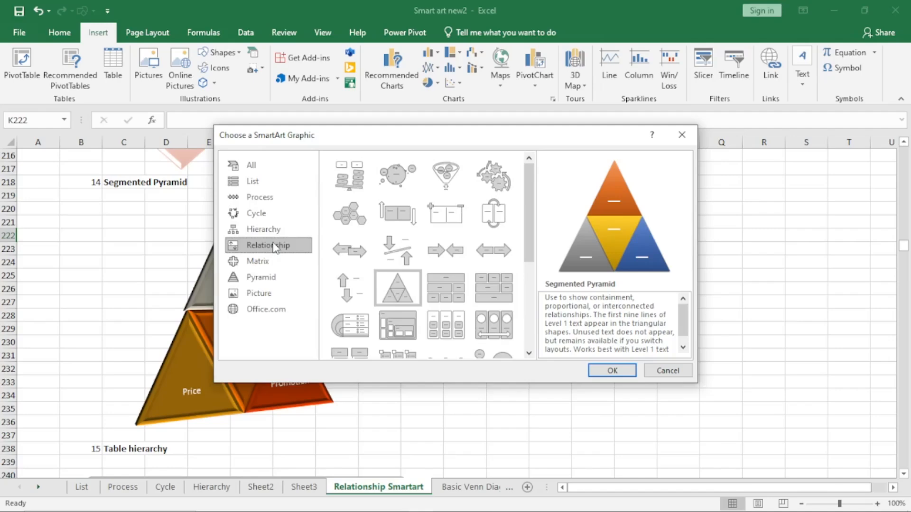
pyautogui.click(274, 285)
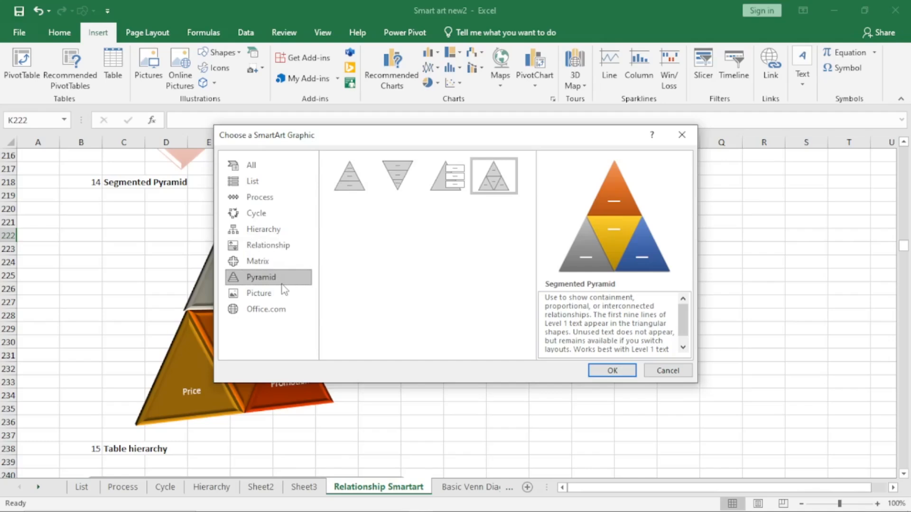
pyautogui.click(270, 247)
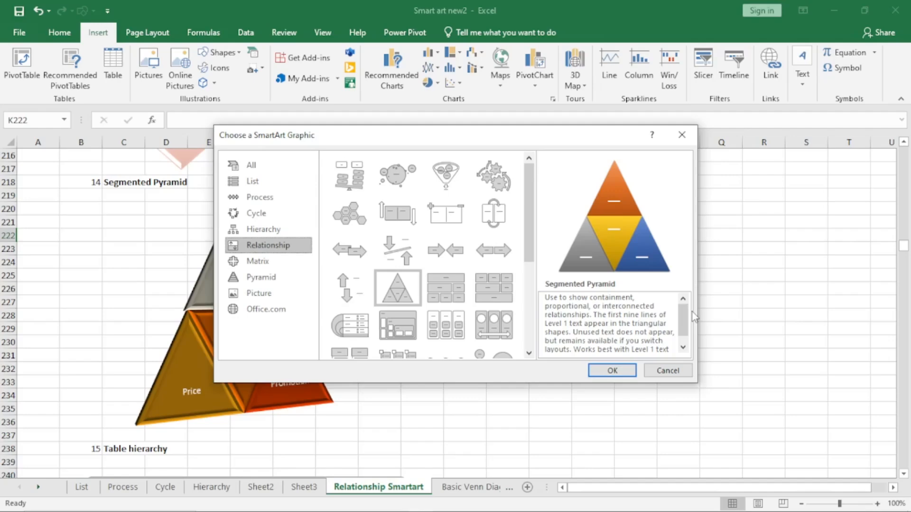
pyautogui.click(612, 371)
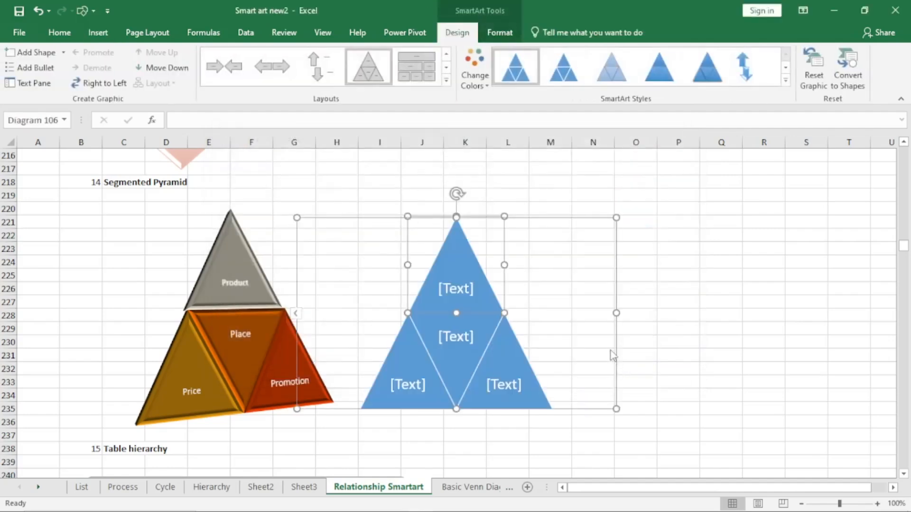
pyautogui.moveTo(596, 218); pyautogui.dragTo(772, 196)
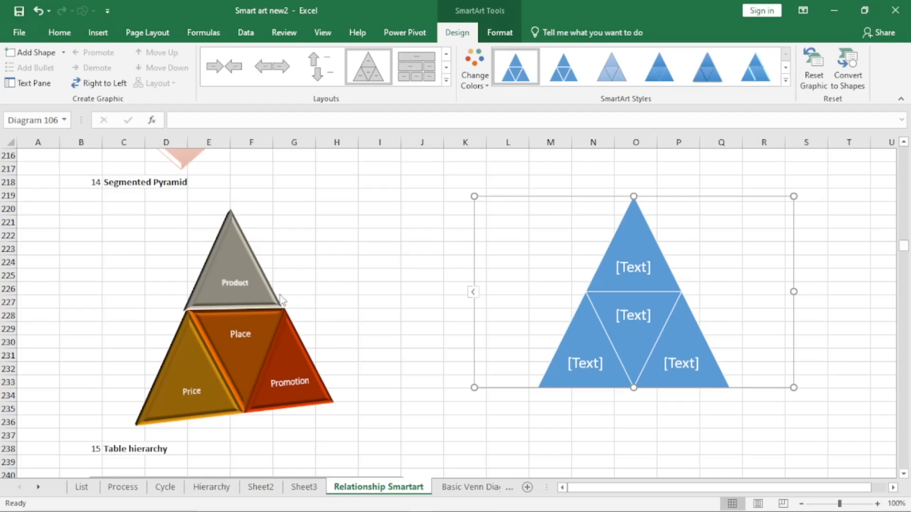
# Label the four segments of the new pyramid 1, 2, 3 and 4 in text-list order.
pyautogui.click(474, 293)
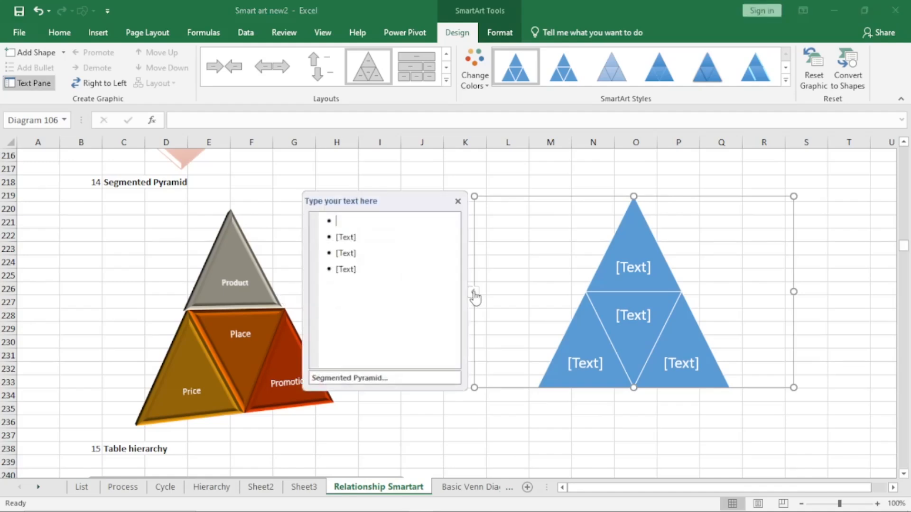
pyautogui.write('1')
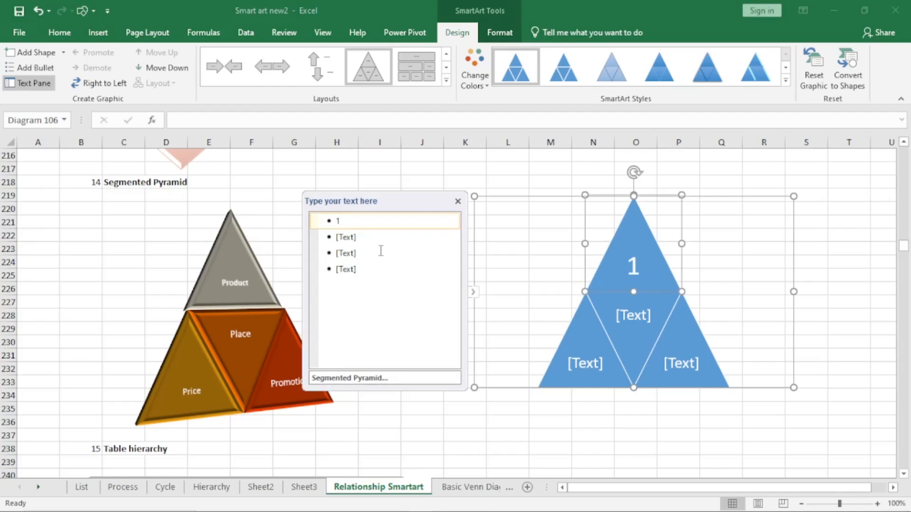
pyautogui.press('Down')
pyautogui.write('2')
pyautogui.press('Down')
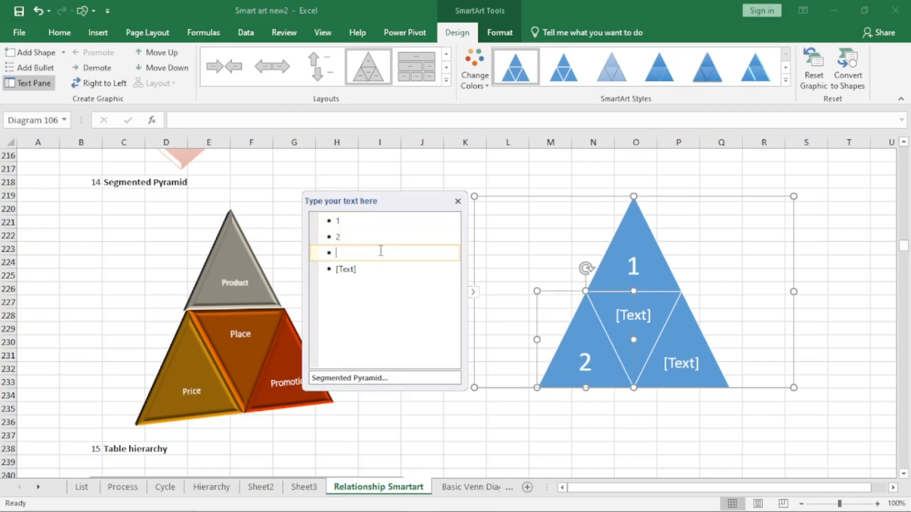
pyautogui.write('3')
pyautogui.press('Down')
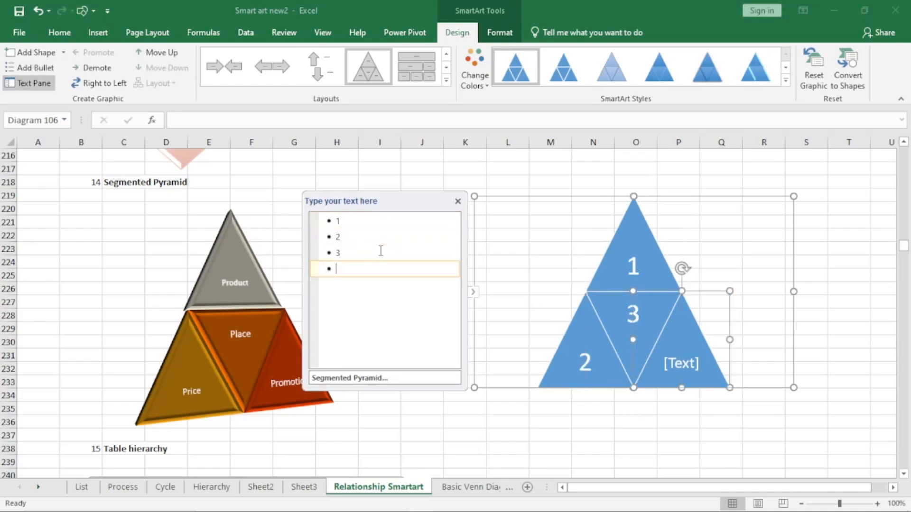
pyautogui.write('4')
# Extend the pyramid's text list with three further first-level entries: 5, 6 and 7.
pyautogui.press('Return')
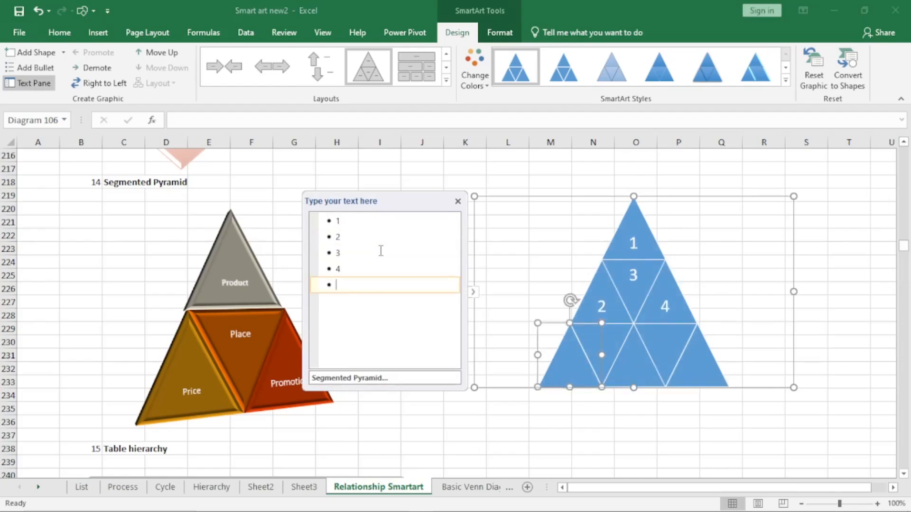
pyautogui.write('5')
pyautogui.press('Return')
pyautogui.write('5')
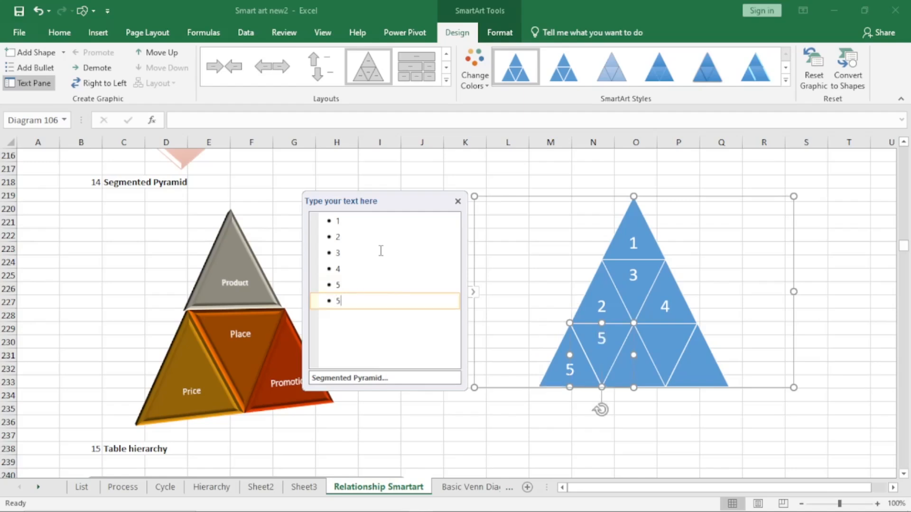
pyautogui.press('BackSpace')
pyautogui.write('6')
pyautogui.press('Return')
pyautogui.write('7')
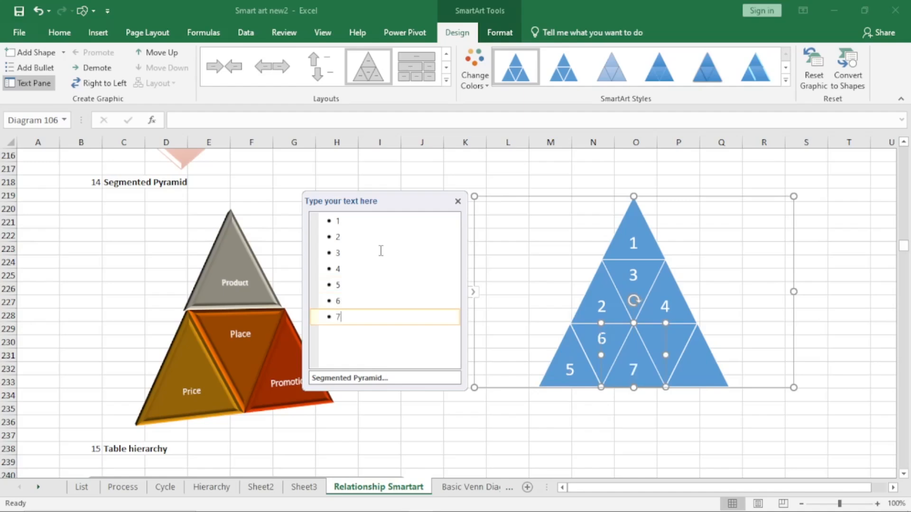
# Add the entries 8 and 9 to the pyramid, try to add a tenth entry, and finish editing its text.
pyautogui.press('Return')
pyautogui.write('8')
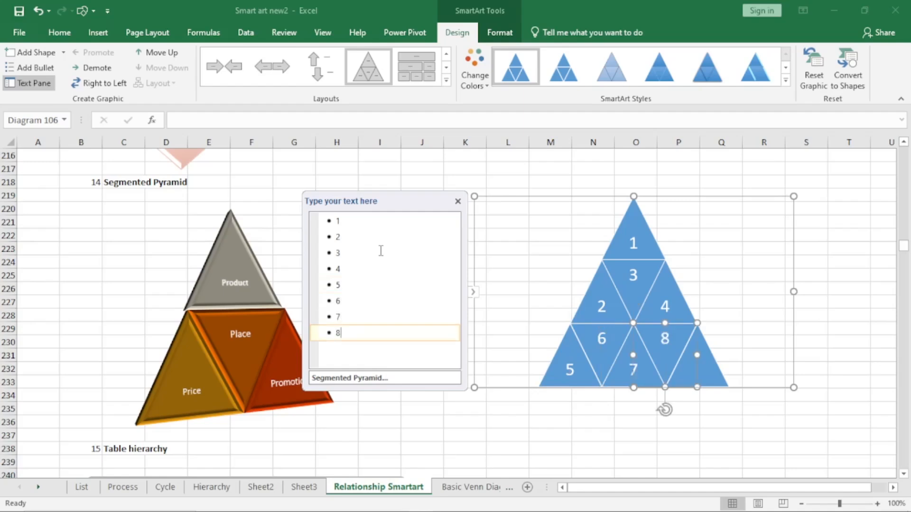
pyautogui.press('Return')
pyautogui.write('9')
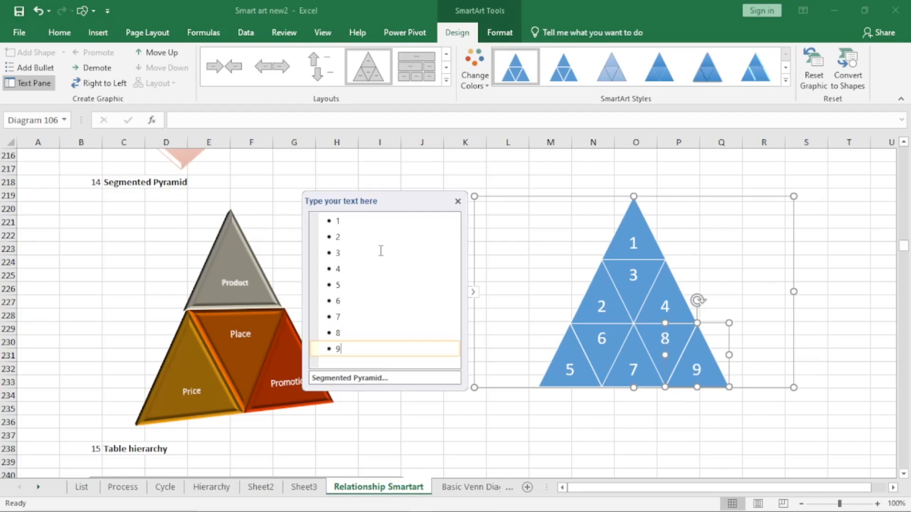
pyautogui.press('Return')
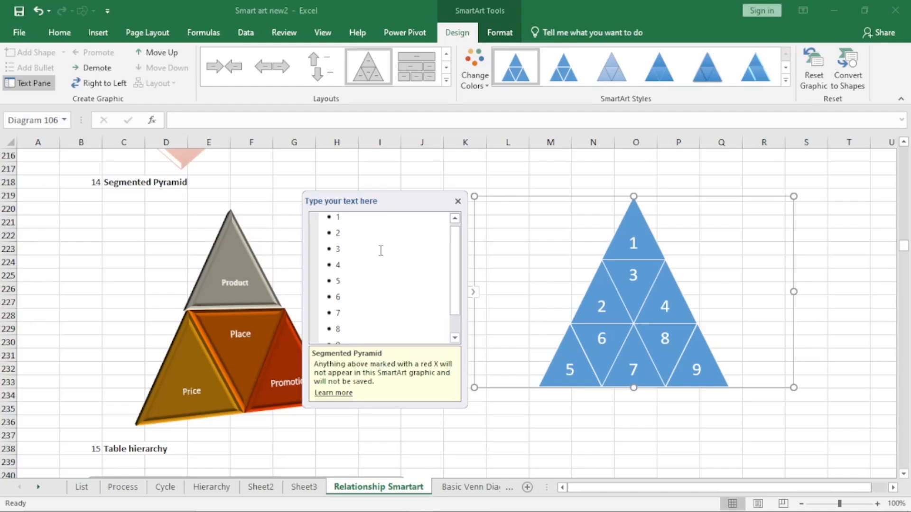
pyautogui.click(458, 201)
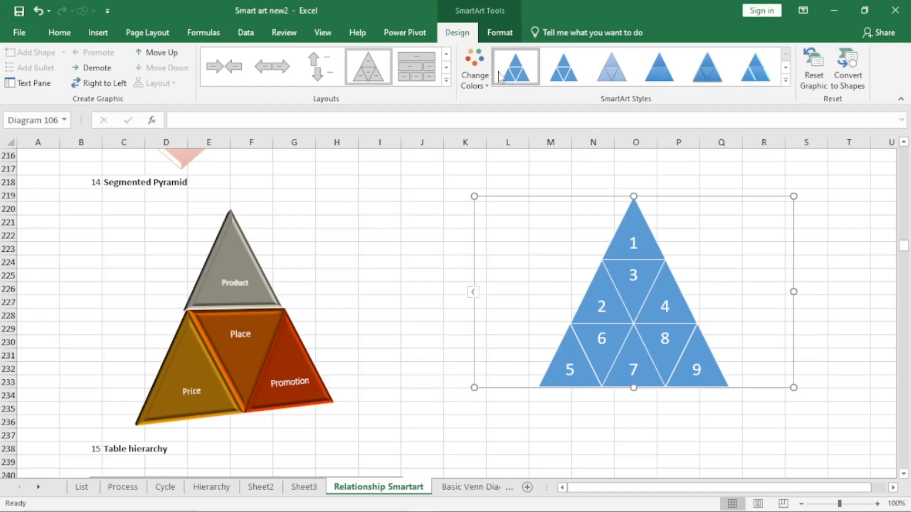
# Review the Table hierarchy example below the Segmented Pyramid.
pyautogui.scroll(-3, 367, 262)
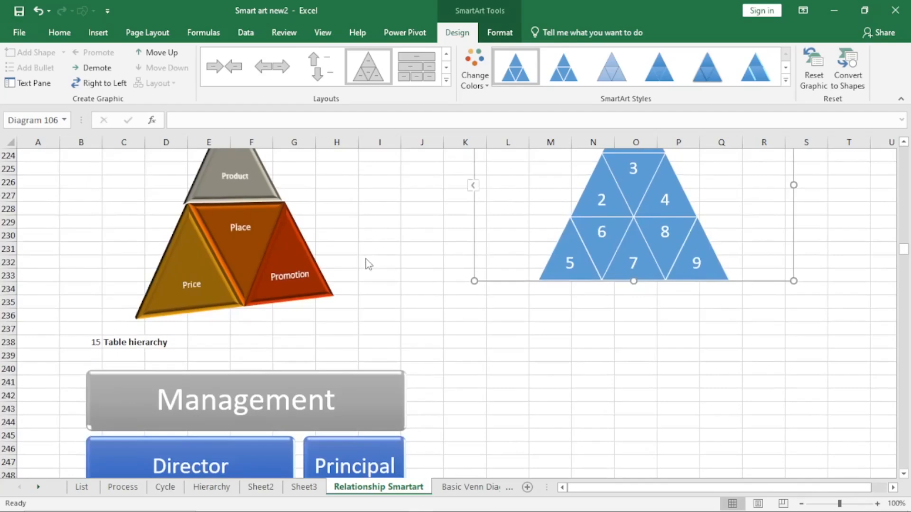
pyautogui.scroll(-3, 368, 263)
pyautogui.click(465, 235)
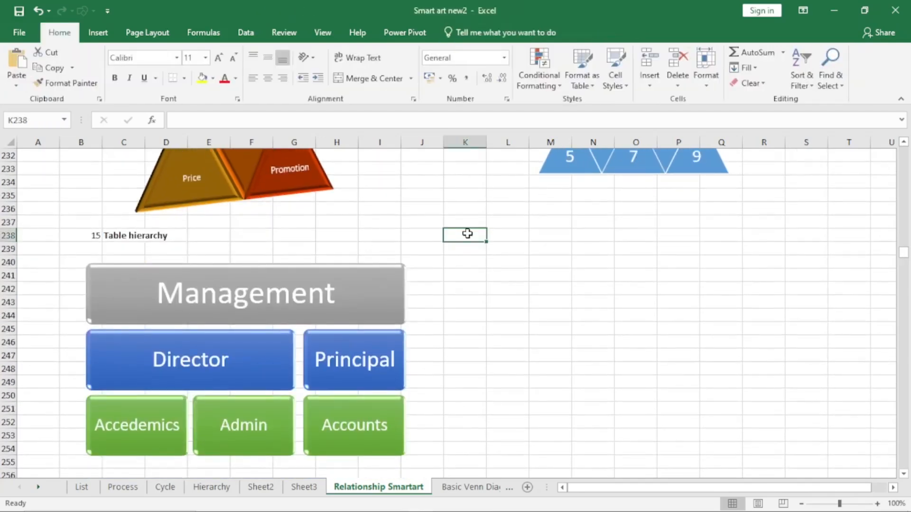
pyautogui.click(904, 474)
pyautogui.click(904, 474)
pyautogui.click(904, 474)
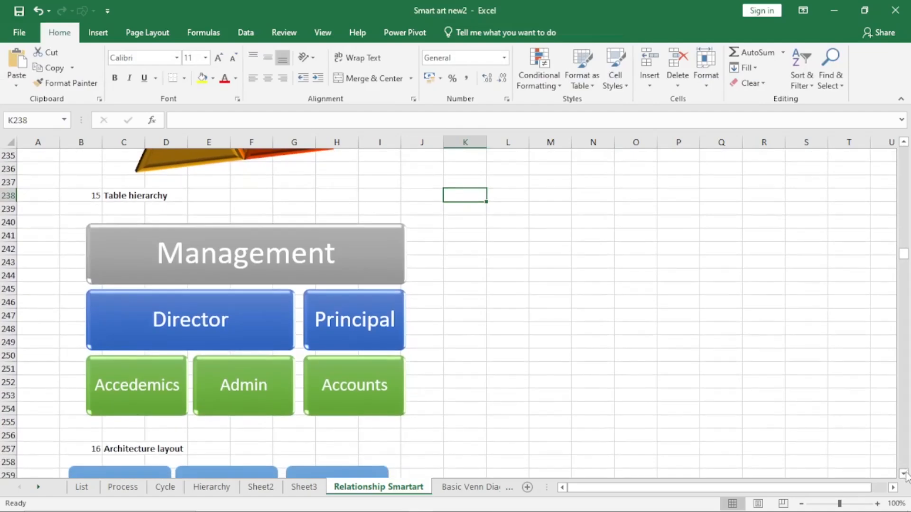
pyautogui.click(904, 474)
pyautogui.click(904, 474)
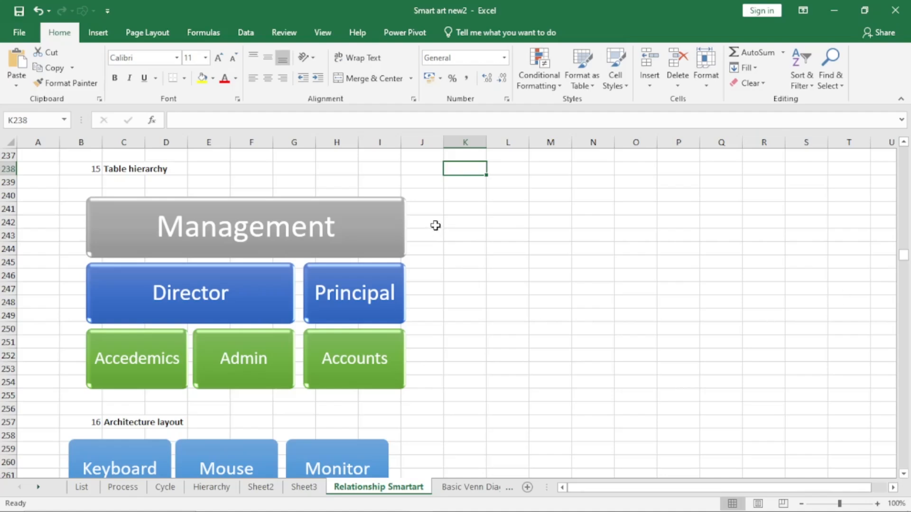
# Choose the Table Hierarchy layout among the Relationship SmartArt graphics, also checking for it in the Hierarchy and List categories.
pyautogui.click(445, 213)
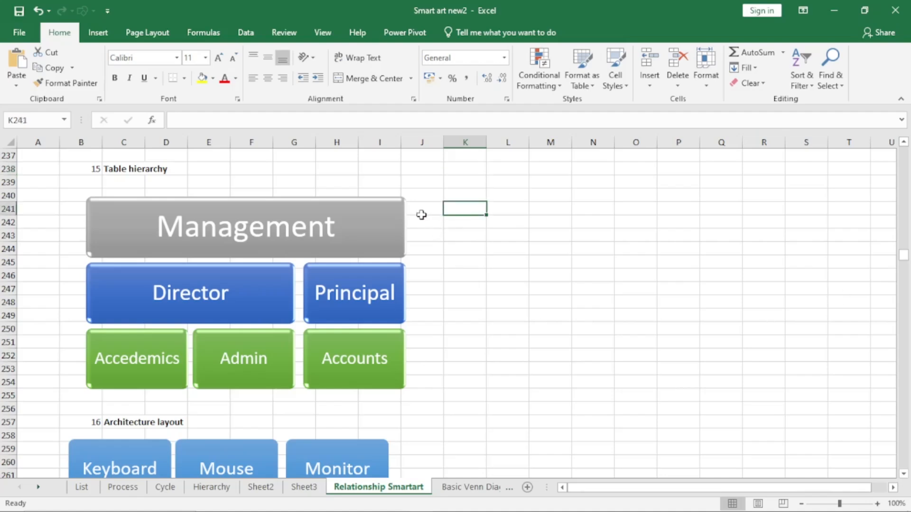
pyautogui.click(95, 34)
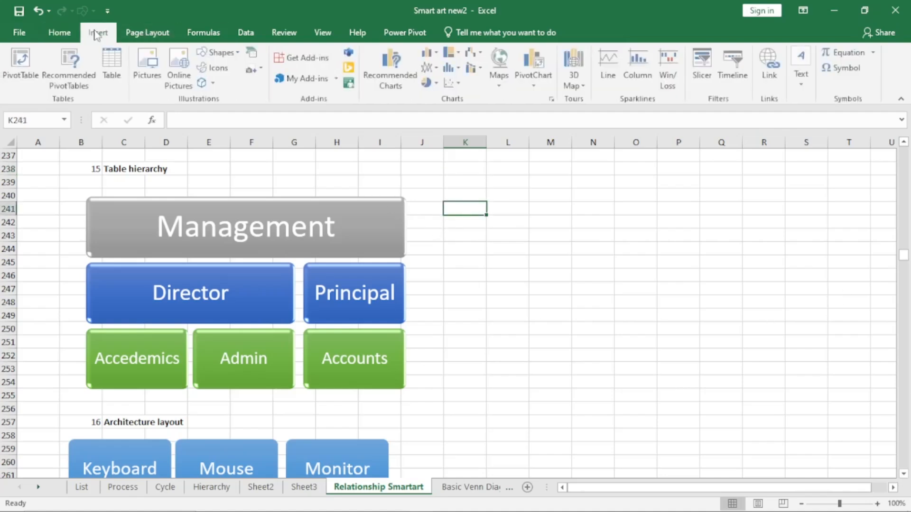
pyautogui.click(254, 55)
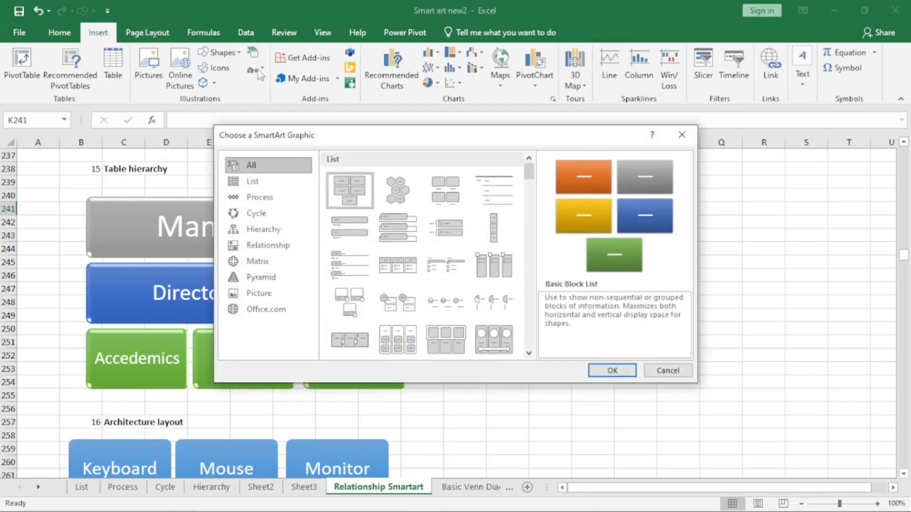
pyautogui.click(272, 245)
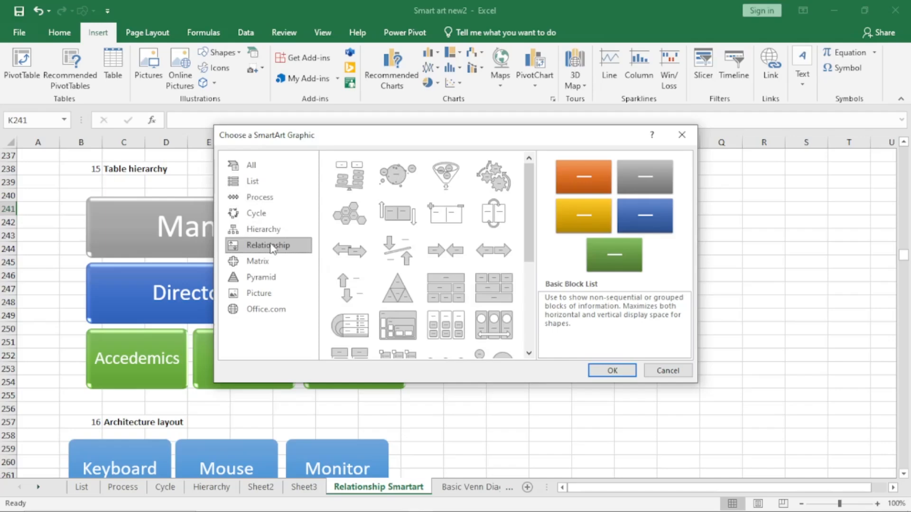
pyautogui.click(446, 286)
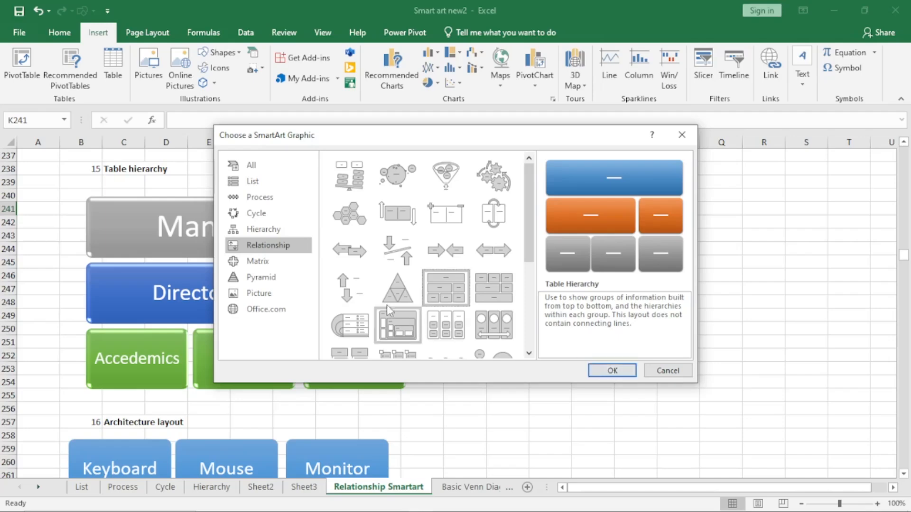
pyautogui.click(291, 232)
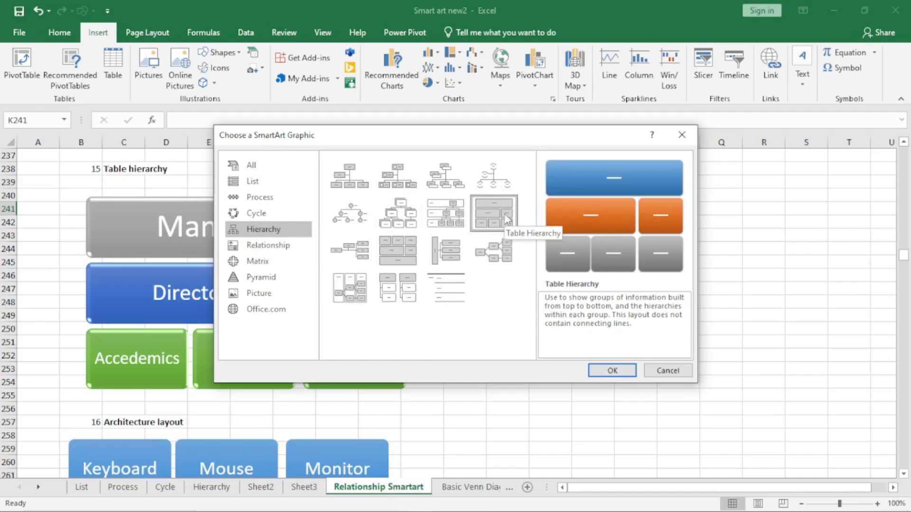
pyautogui.click(263, 184)
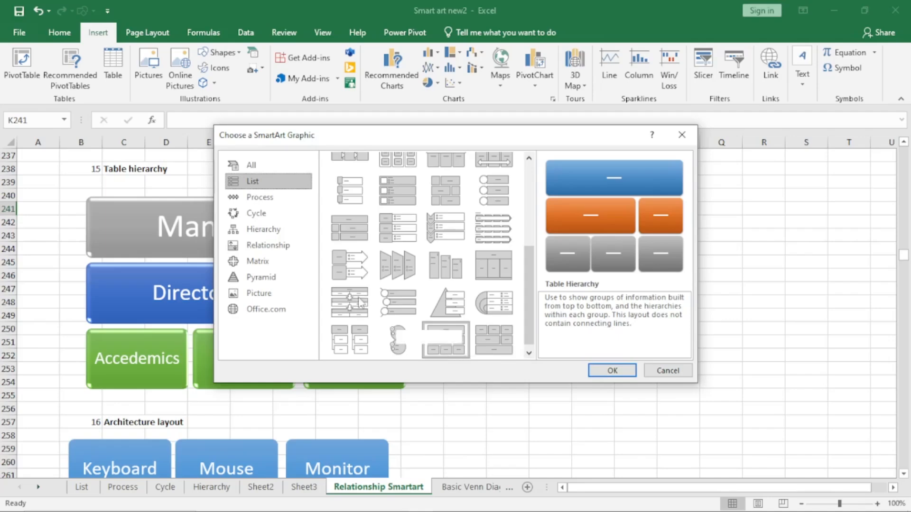
pyautogui.click(264, 245)
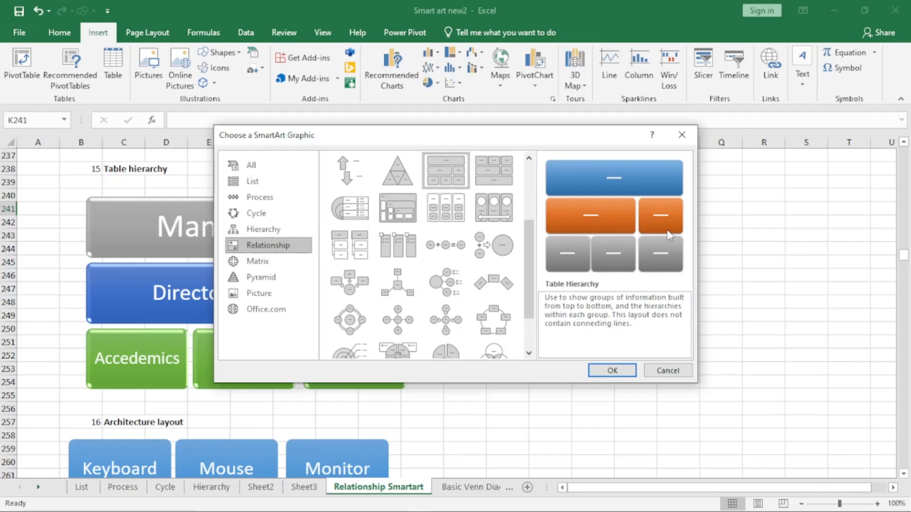
# Insert the chosen Table Hierarchy graphic, open its text list, and position the graphic beside the Management example.
pyautogui.click(617, 369)
pyautogui.moveTo(557, 220); pyautogui.dragTo(773, 189)
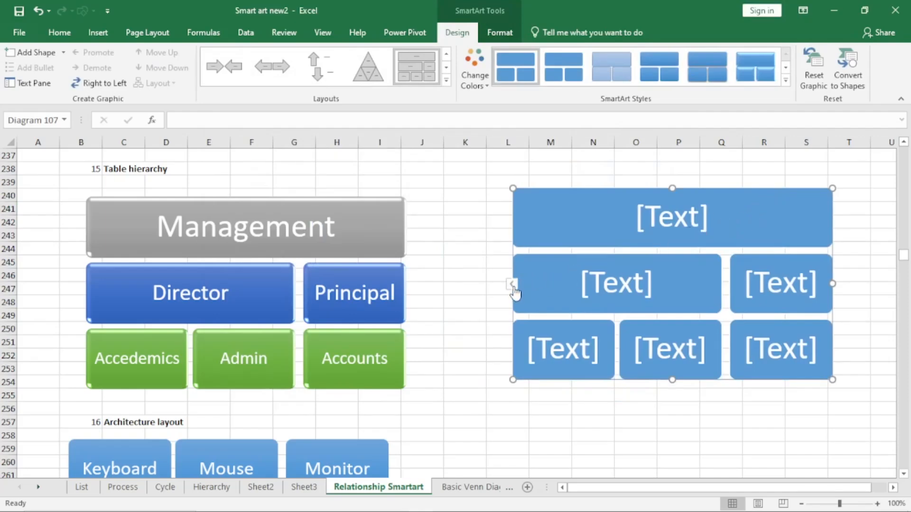
pyautogui.click(513, 286)
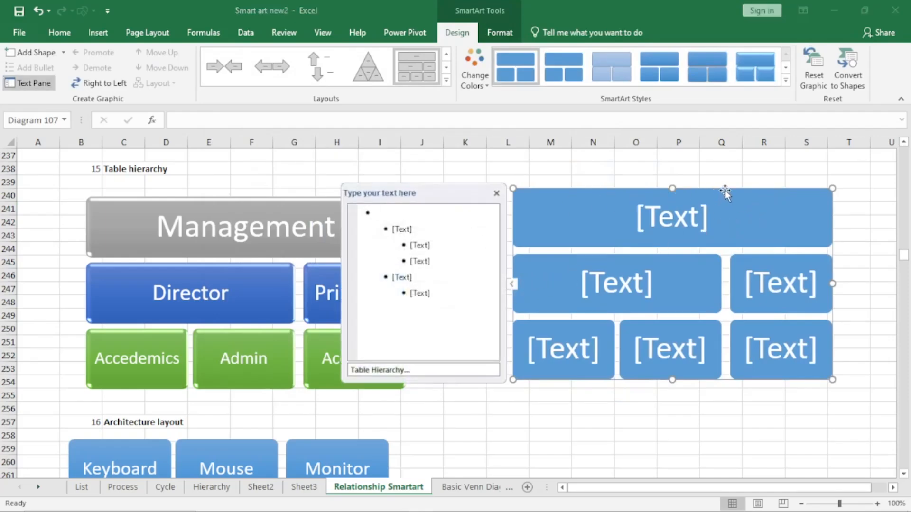
pyautogui.moveTo(729, 188); pyautogui.dragTo(772, 187)
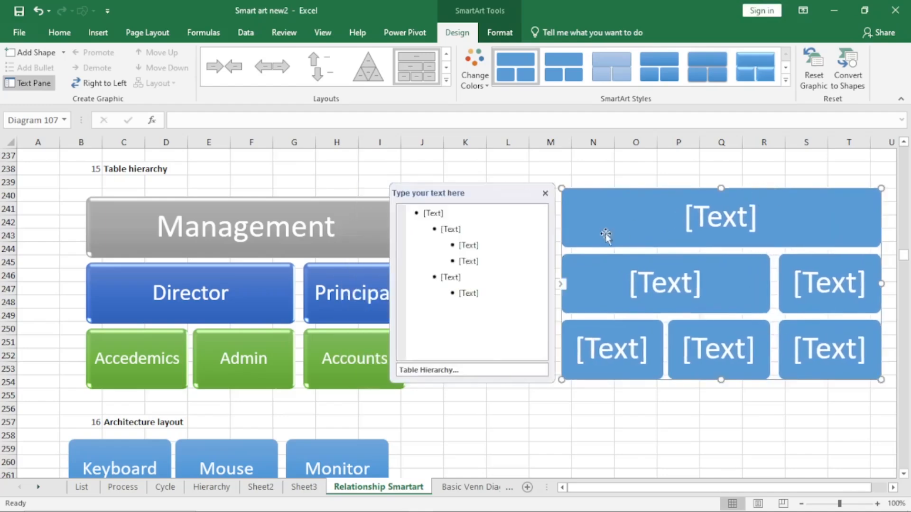
# Enter 1 as the top-level text and 2 as the first second-level text, and move the new graphic further from the Management example.
pyautogui.click(448, 212)
pyautogui.write('1')
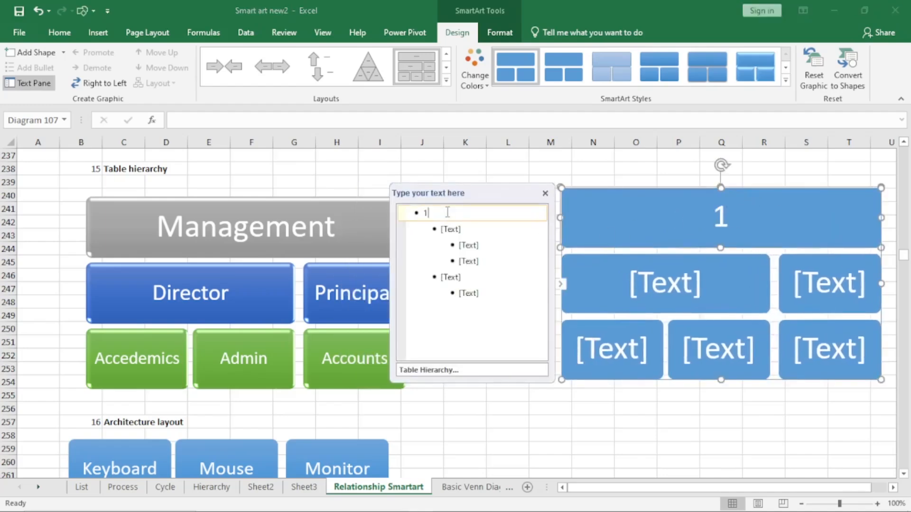
pyautogui.press('Down')
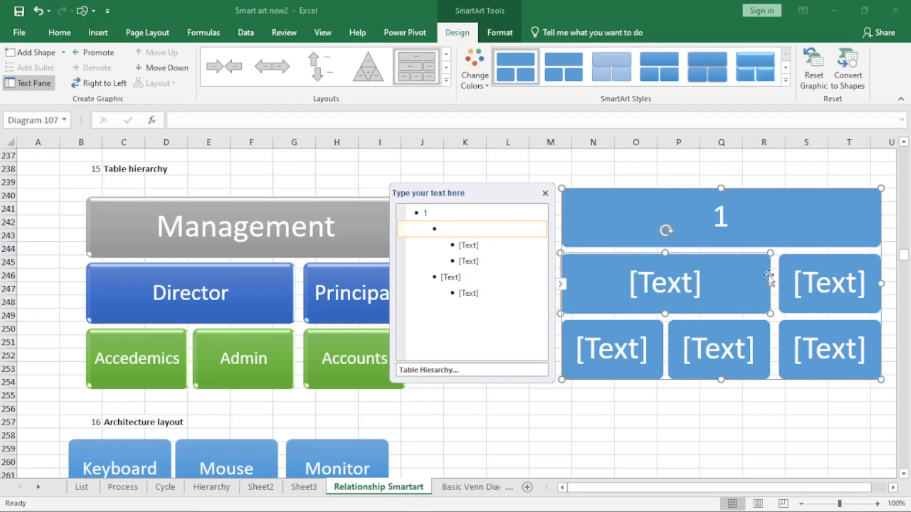
pyautogui.write('2')
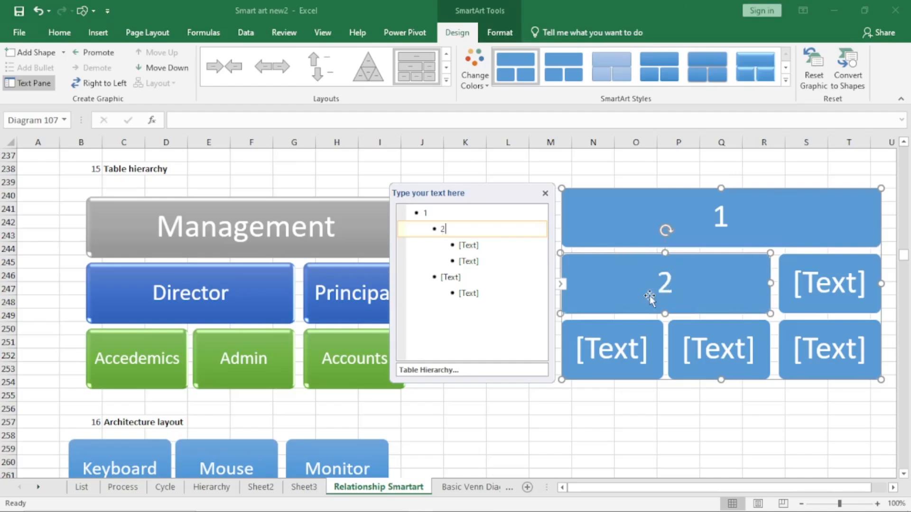
pyautogui.press('Down')
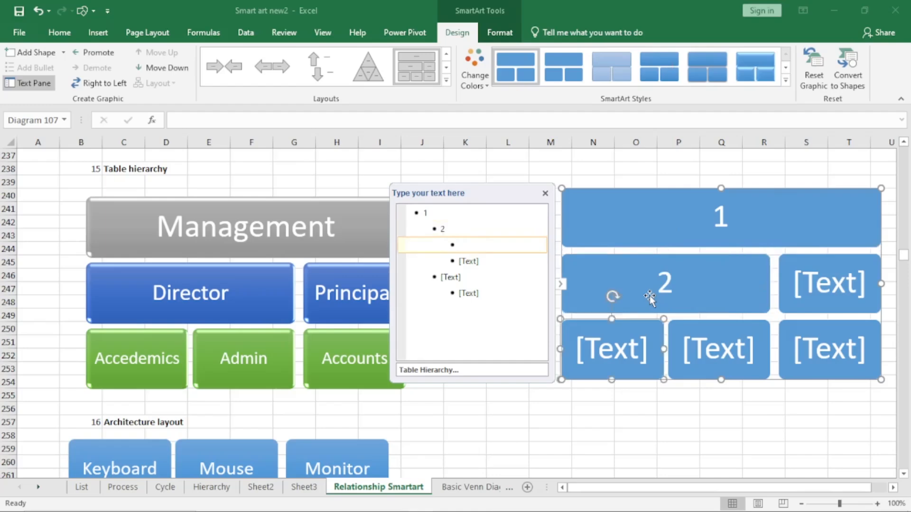
pyautogui.moveTo(563, 191); pyautogui.dragTo(665, 193)
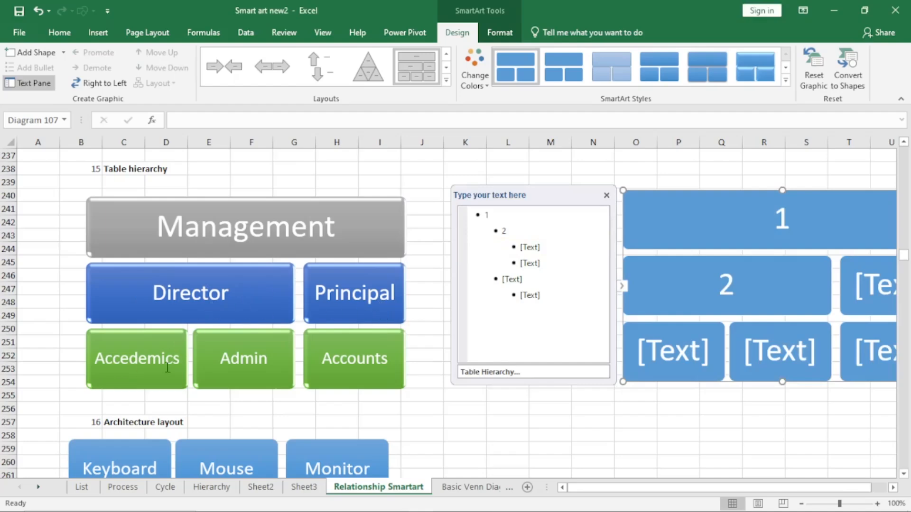
# Examine how the Director, Principal and Accounts boxes of the Management example are nested in its text list.
pyautogui.click(243, 274)
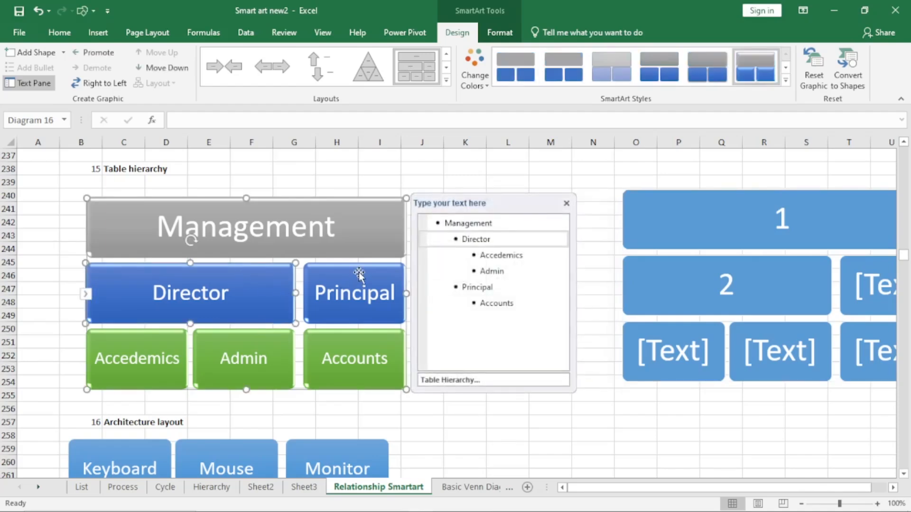
pyautogui.click(356, 343)
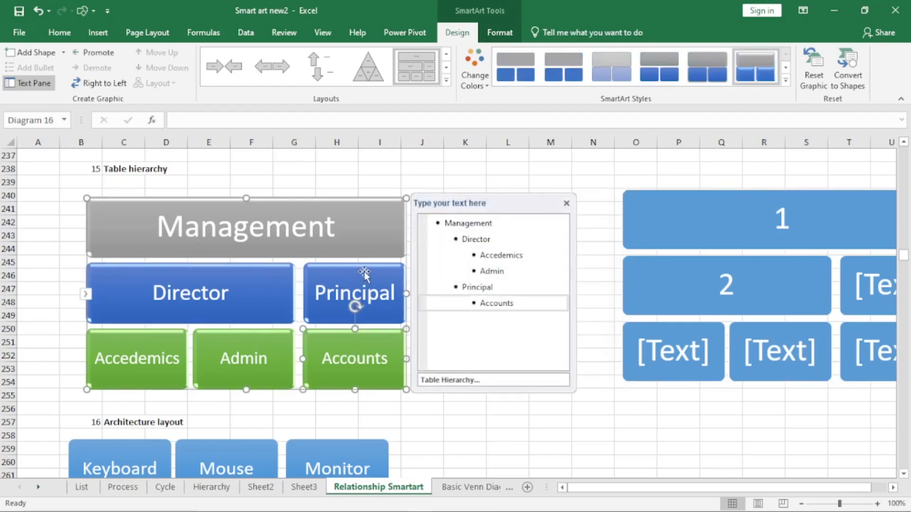
pyautogui.click(363, 273)
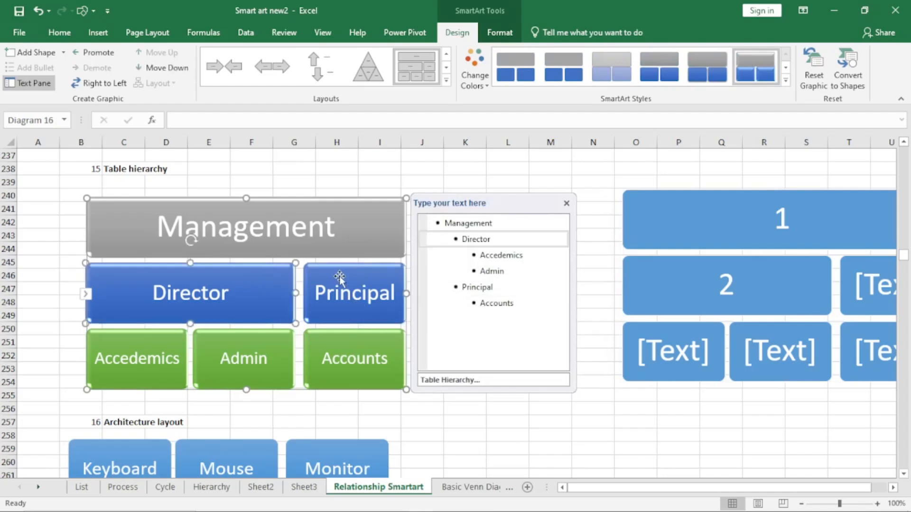
pyautogui.click(505, 240)
# Fill the new Table Hierarchy's remaining entries with 3 and 4 under 2, 5 on the second level, and 6 under 5.
pyautogui.click(691, 216)
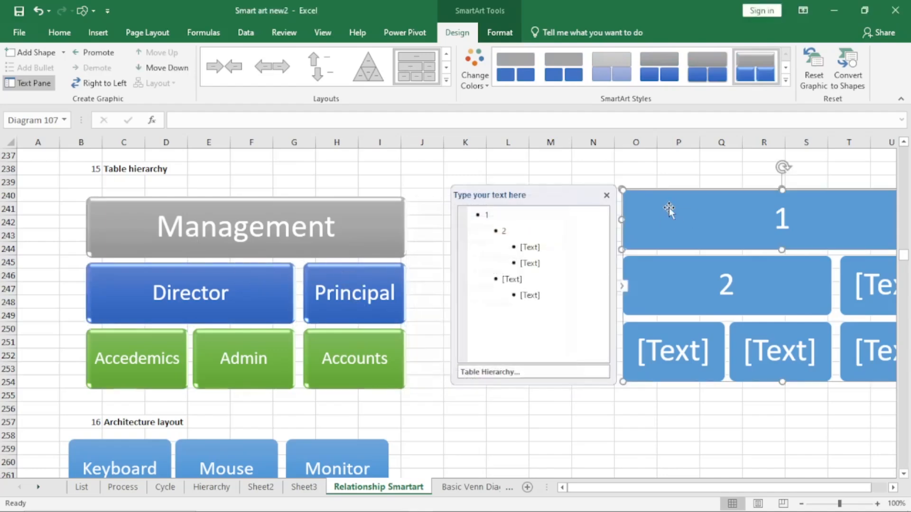
pyautogui.click(512, 231)
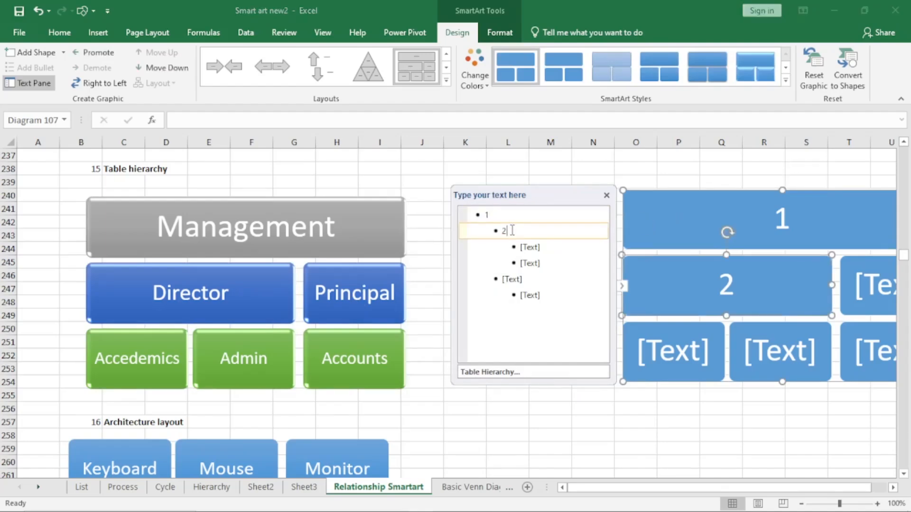
pyautogui.press('Down')
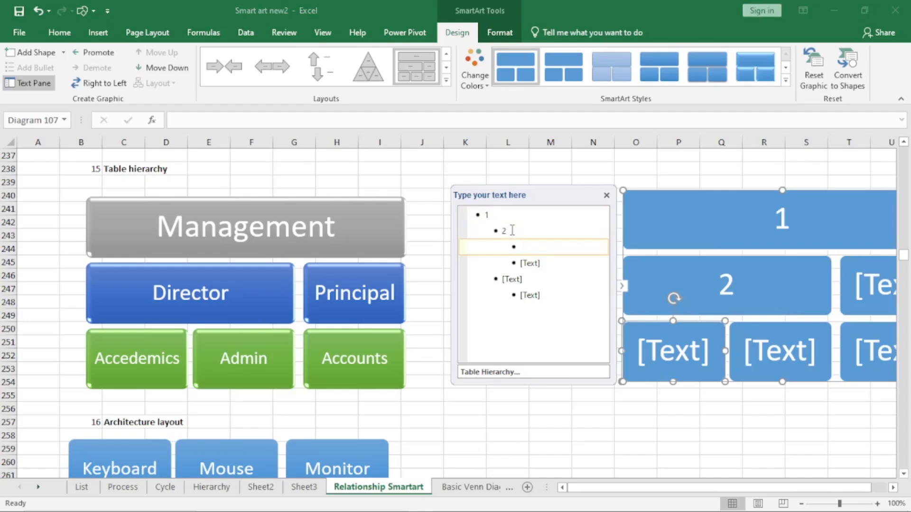
pyautogui.write('3')
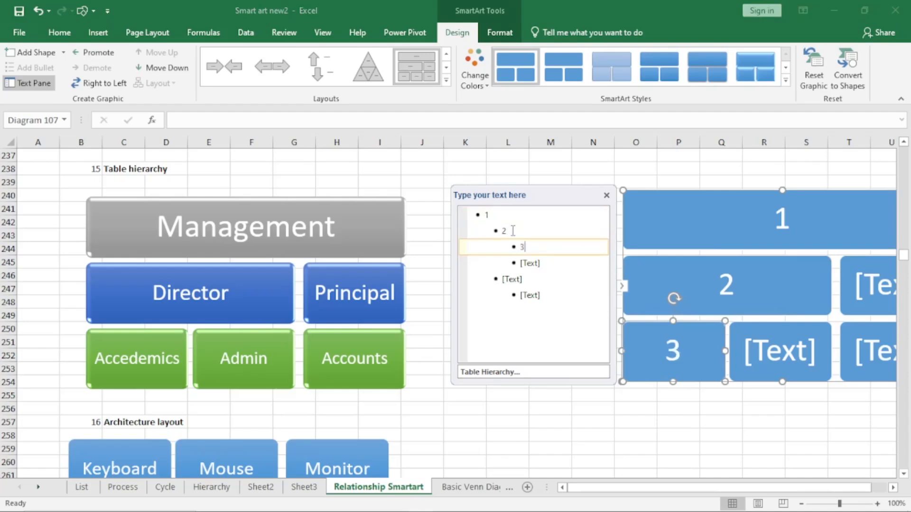
pyautogui.press('Down')
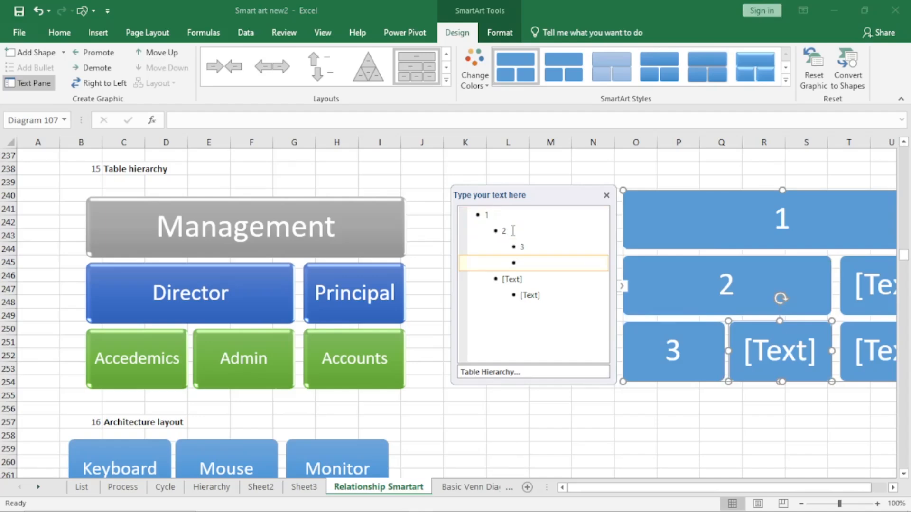
pyautogui.write('4')
pyautogui.press('Down')
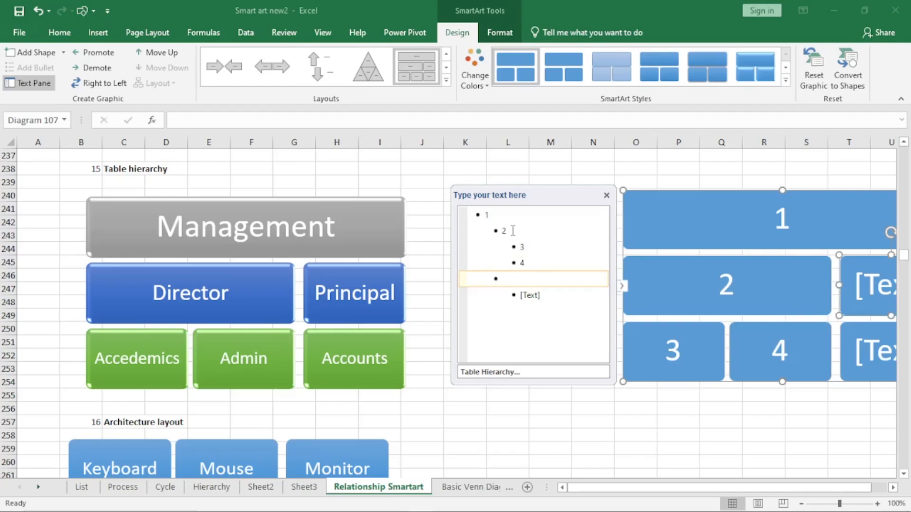
pyautogui.write('5')
pyautogui.press('Down')
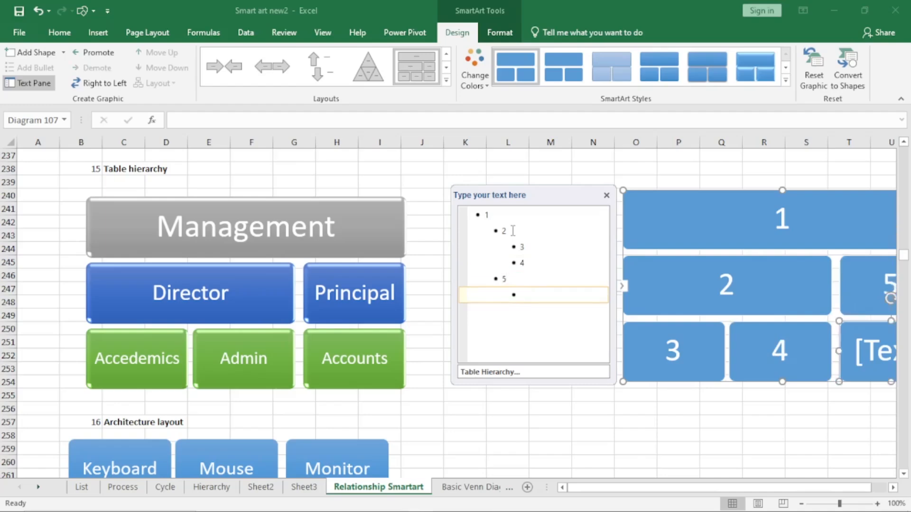
pyautogui.write('6')
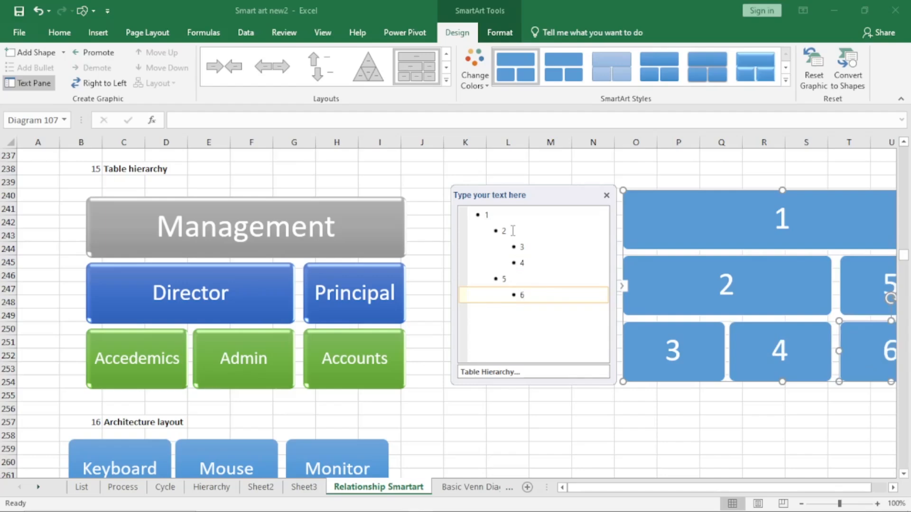
pyautogui.click(568, 432)
# Add a blank entry after 6, promote it to the top level, and close the text list.
pyautogui.moveTo(646, 491); pyautogui.dragTo(700, 489)
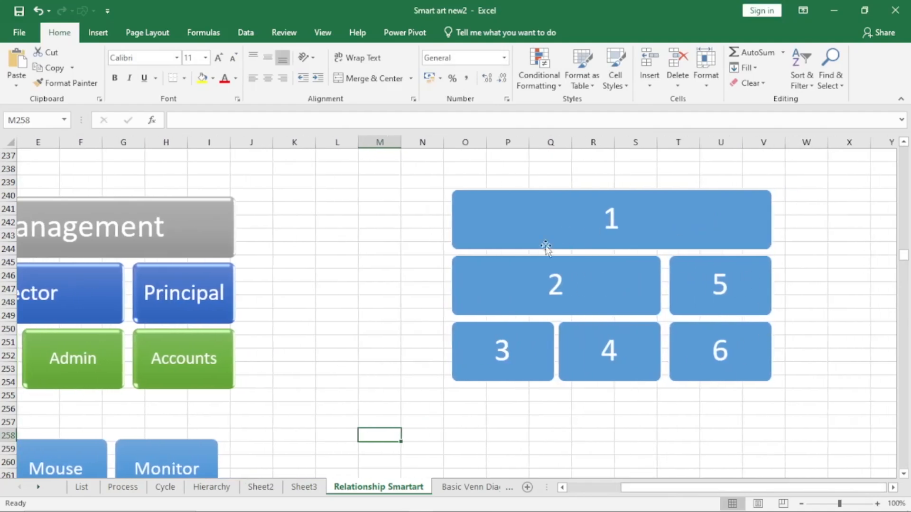
pyautogui.click(429, 289)
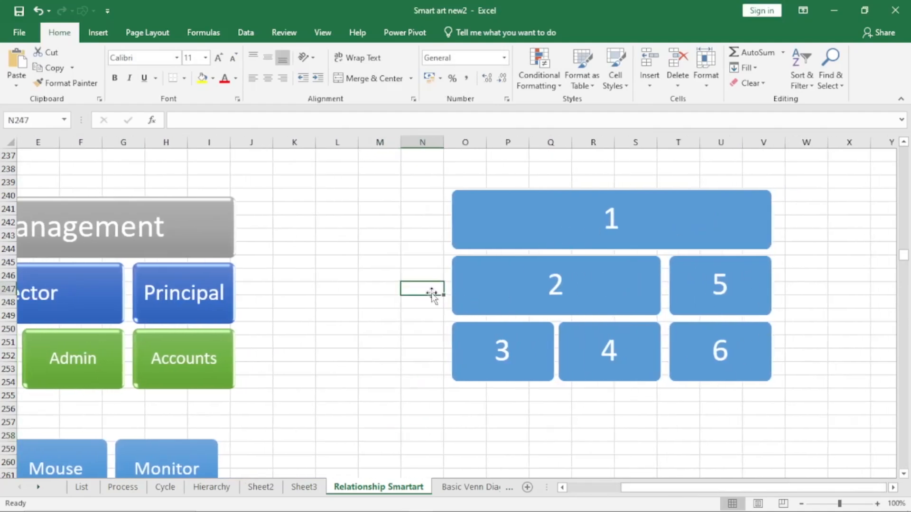
pyautogui.click(473, 199)
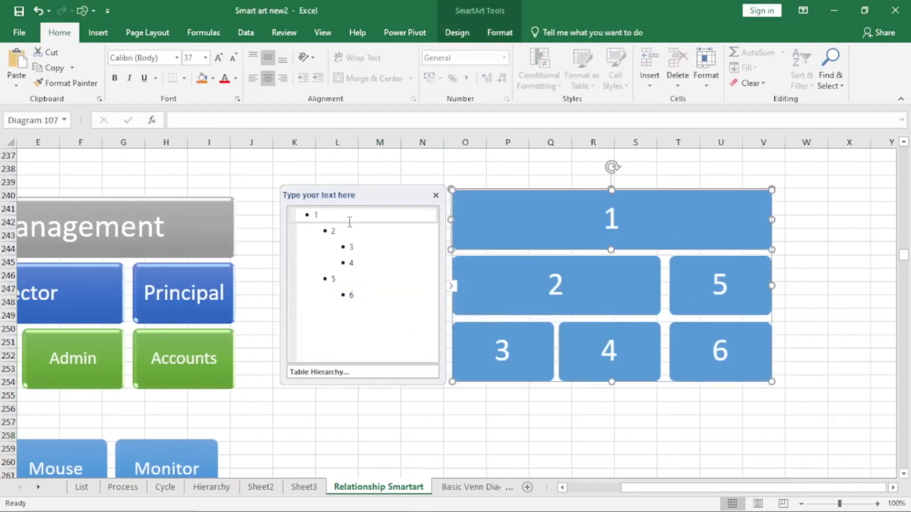
pyautogui.click(329, 218)
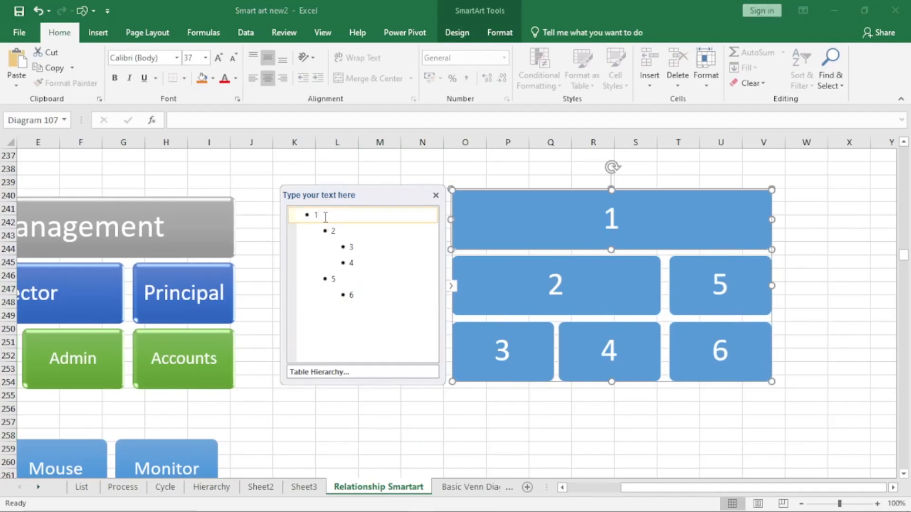
pyautogui.click(366, 291)
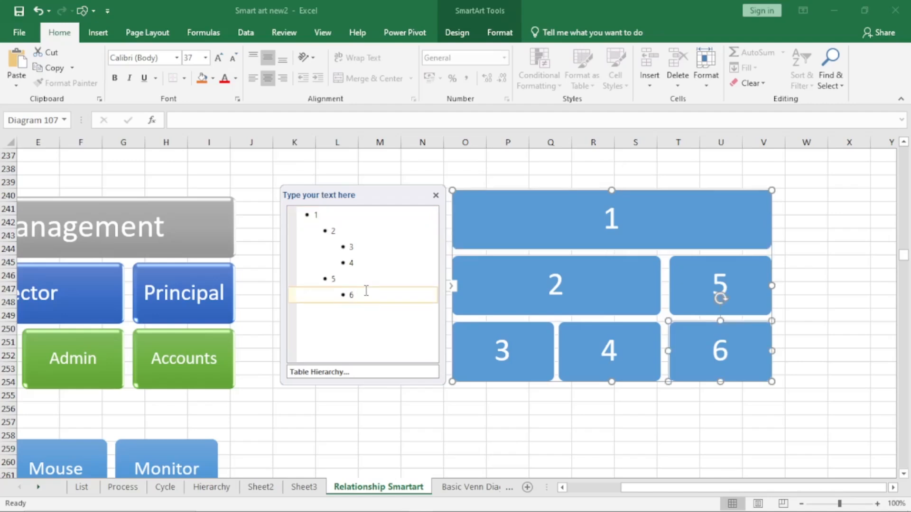
pyautogui.press('Return')
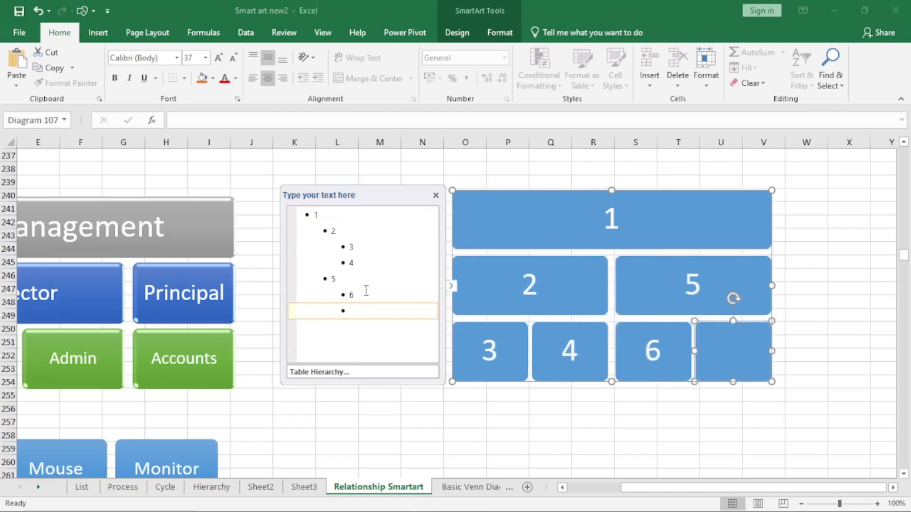
pyautogui.hotkey('shift', 'Tab')
pyautogui.hotkey('shift', 'Tab')
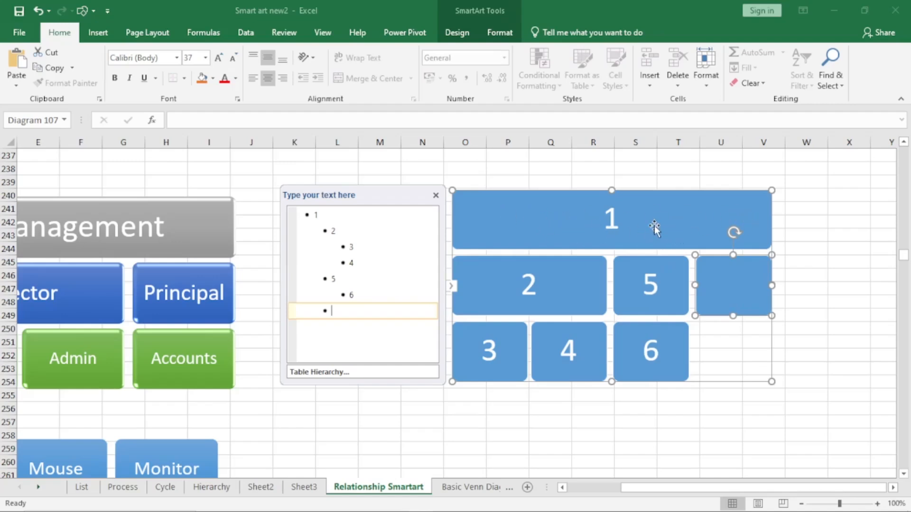
pyautogui.hotkey('shift', 'Tab')
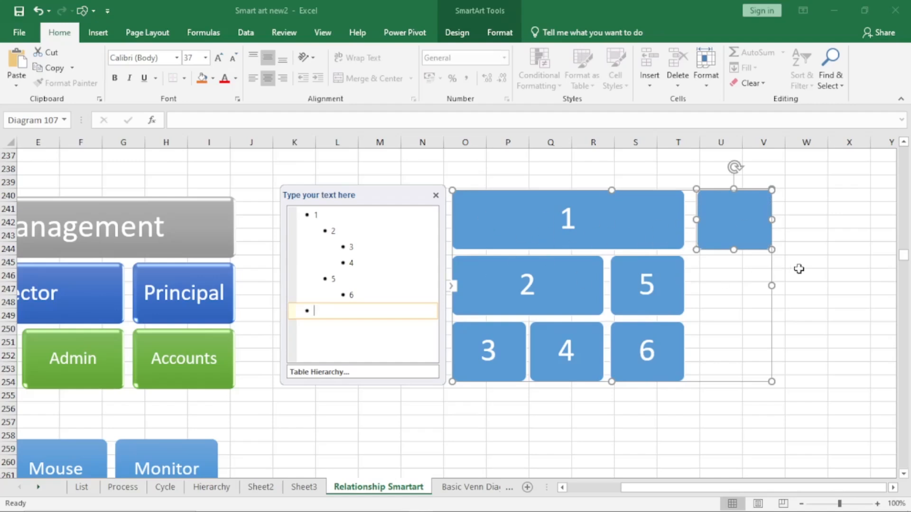
pyautogui.click(434, 196)
# Select cell L259 beside the Architecture layout example and choose Architecture Layout among the Relationship SmartArt graphics.
pyautogui.moveTo(718, 493); pyautogui.dragTo(606, 499)
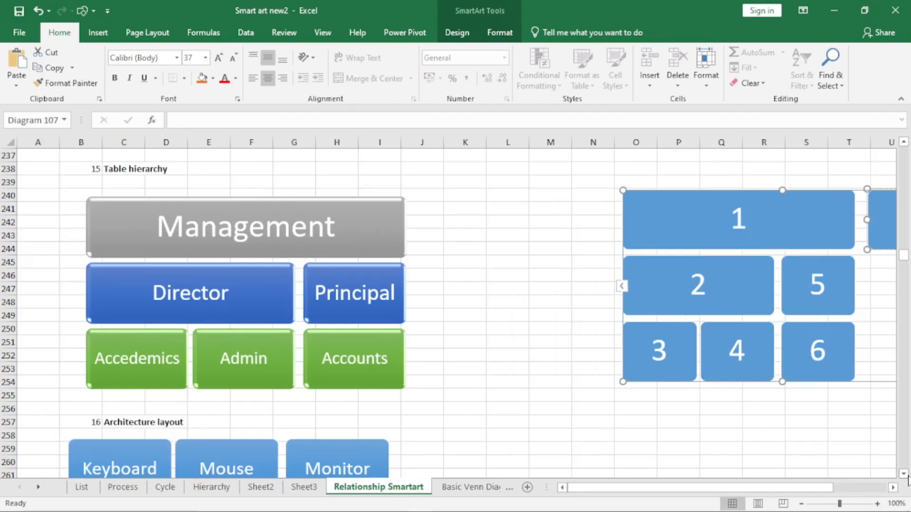
pyautogui.scroll(-4, 904, 477)
pyautogui.scroll(-2, 904, 477)
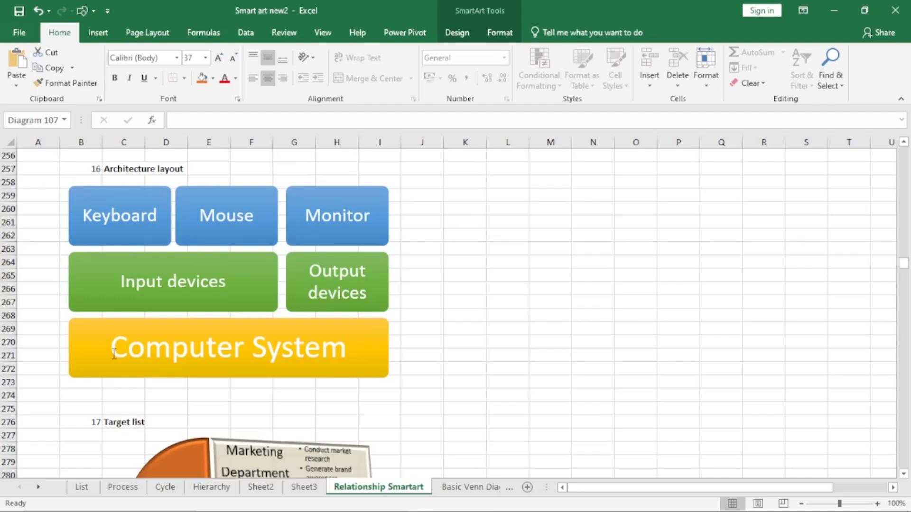
pyautogui.click(513, 197)
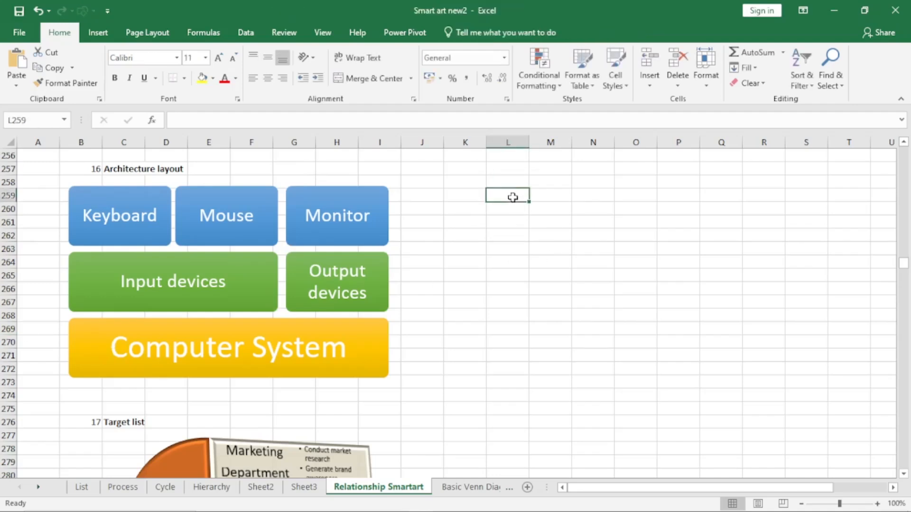
pyautogui.click(98, 32)
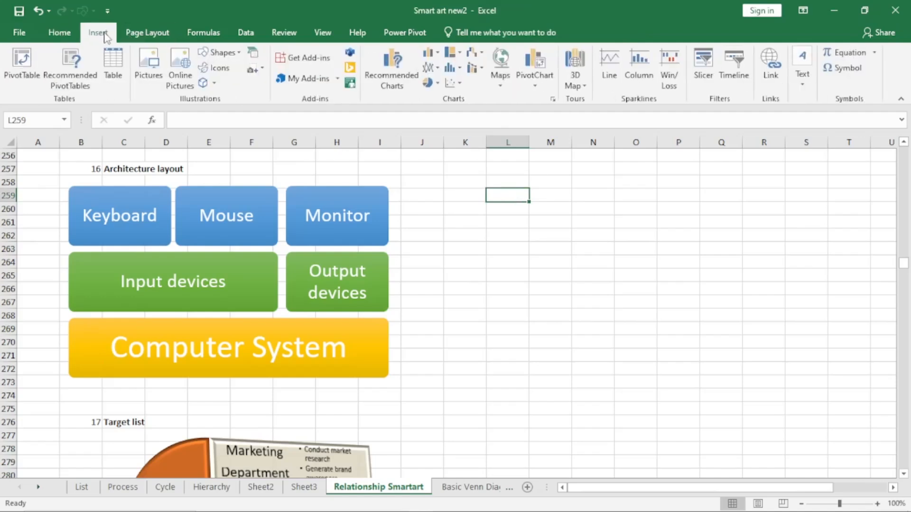
pyautogui.click(253, 53)
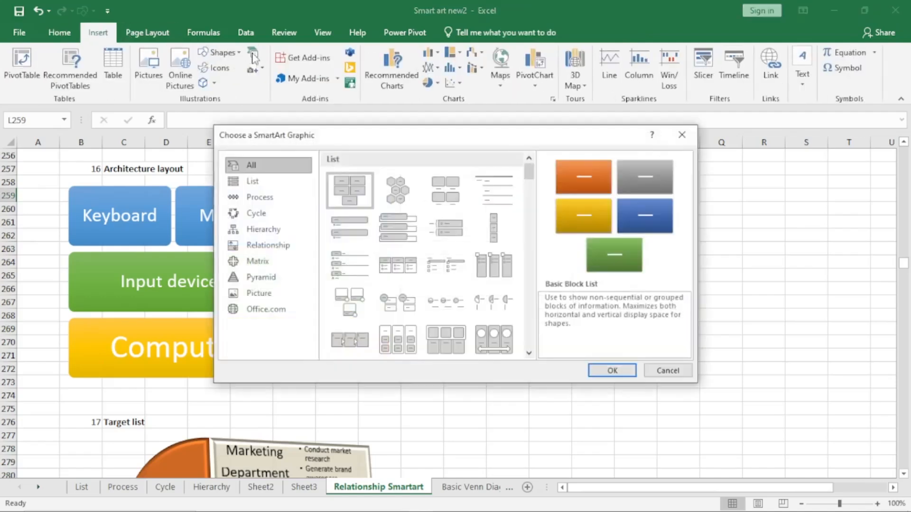
pyautogui.click(279, 249)
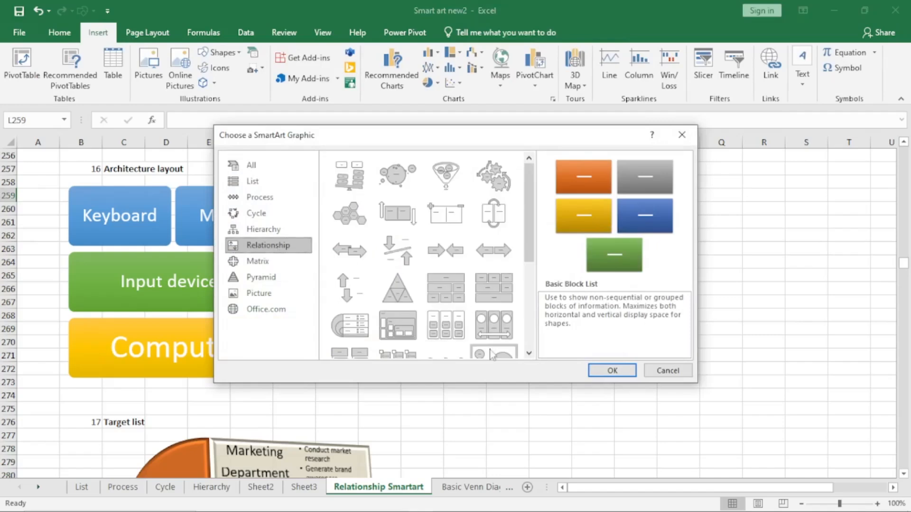
pyautogui.click(495, 291)
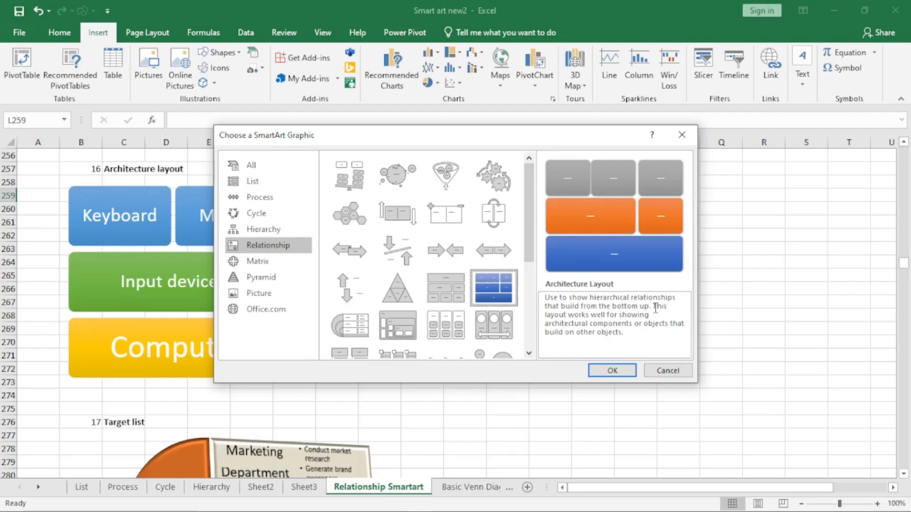
# Check for Architecture Layout in the Hierarchy and List categories, return to Relationship, and insert the graphic.
pyautogui.click(263, 229)
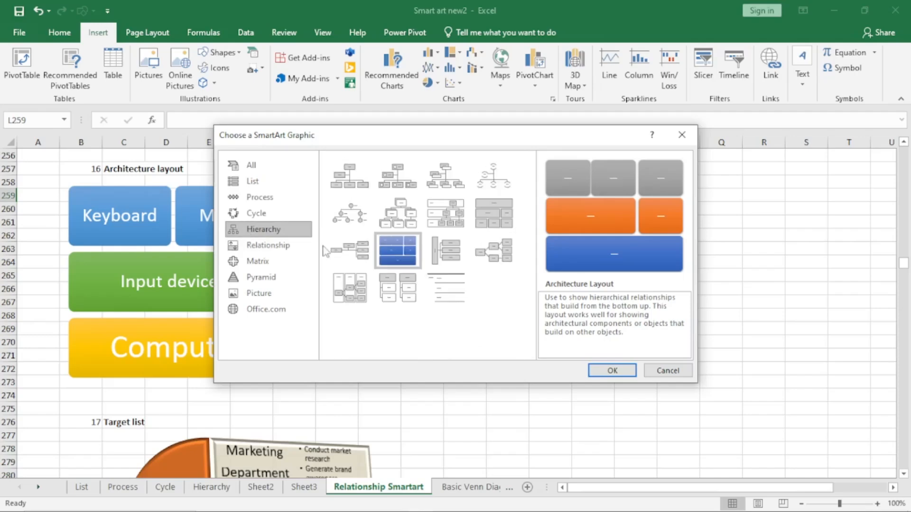
pyautogui.click(271, 183)
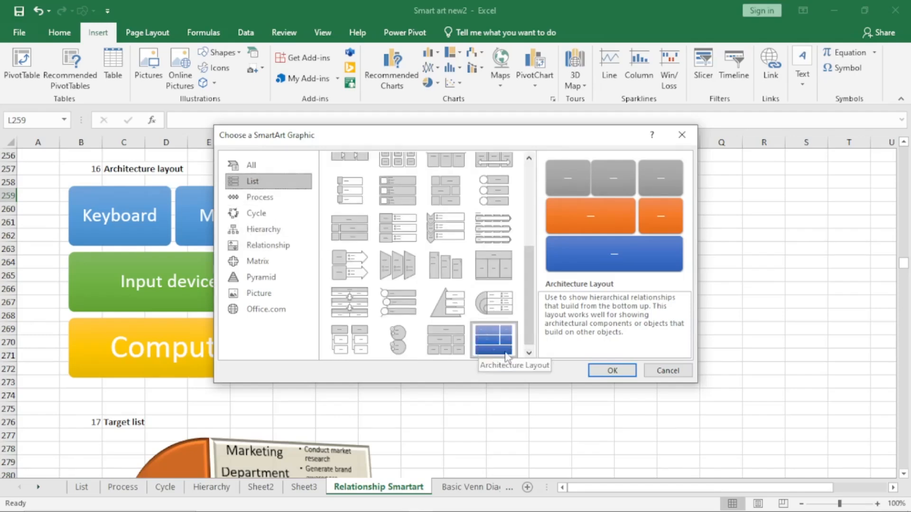
pyautogui.click(261, 252)
pyautogui.moveTo(385, 142); pyautogui.dragTo(433, 144)
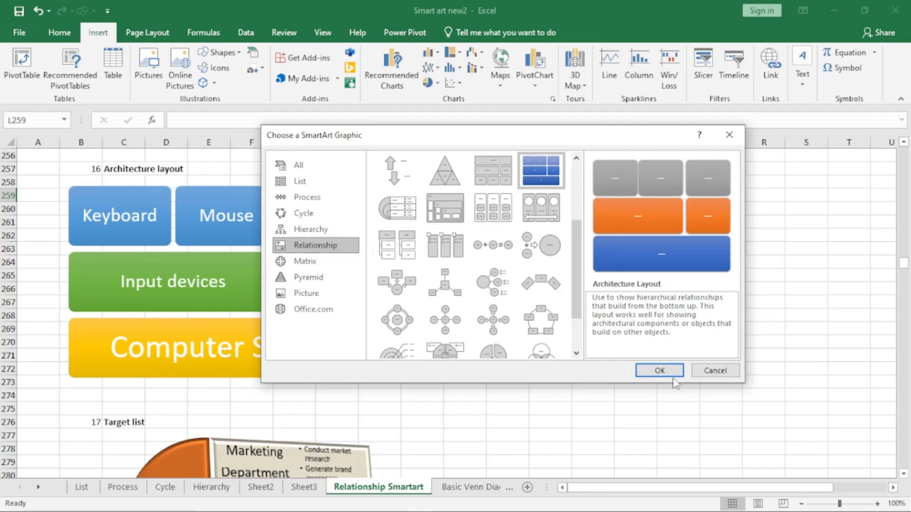
pyautogui.click(660, 370)
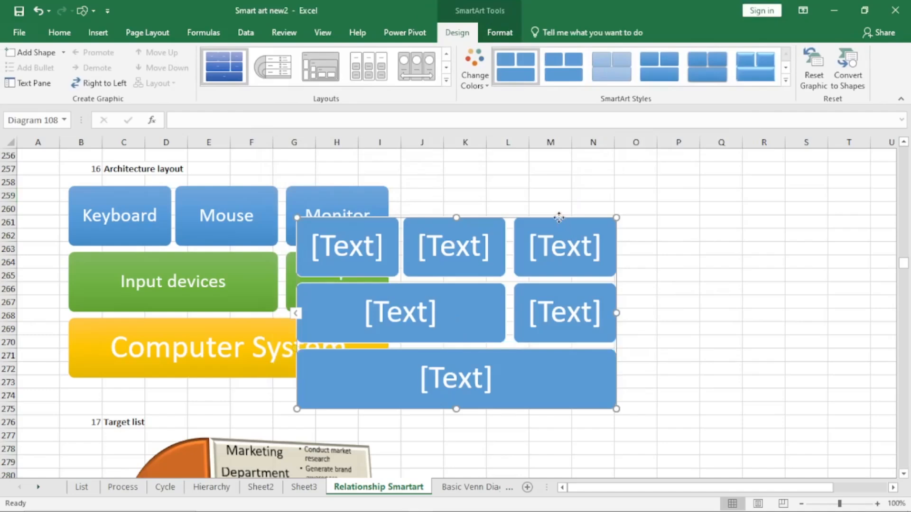
# Move the new Architecture Layout graphic beside the original example and open its text list.
pyautogui.moveTo(564, 215); pyautogui.dragTo(656, 204)
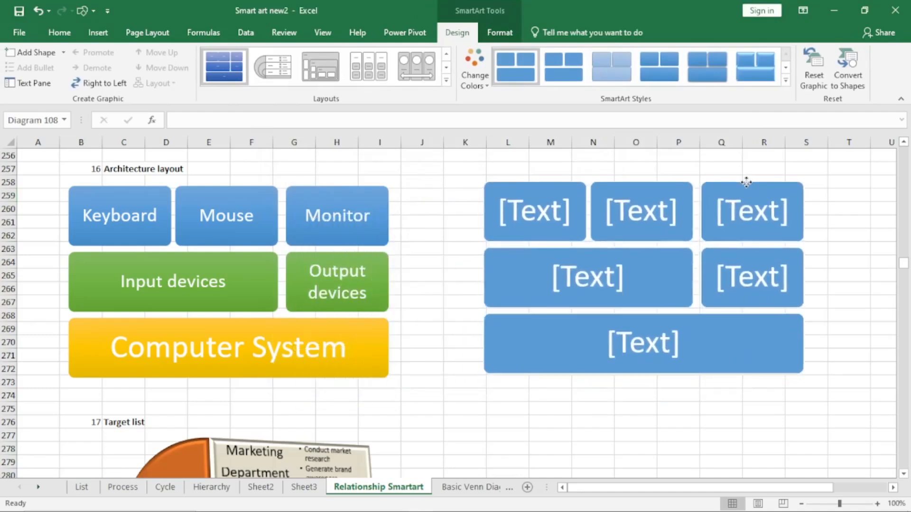
pyautogui.moveTo(752, 184); pyautogui.dragTo(782, 180)
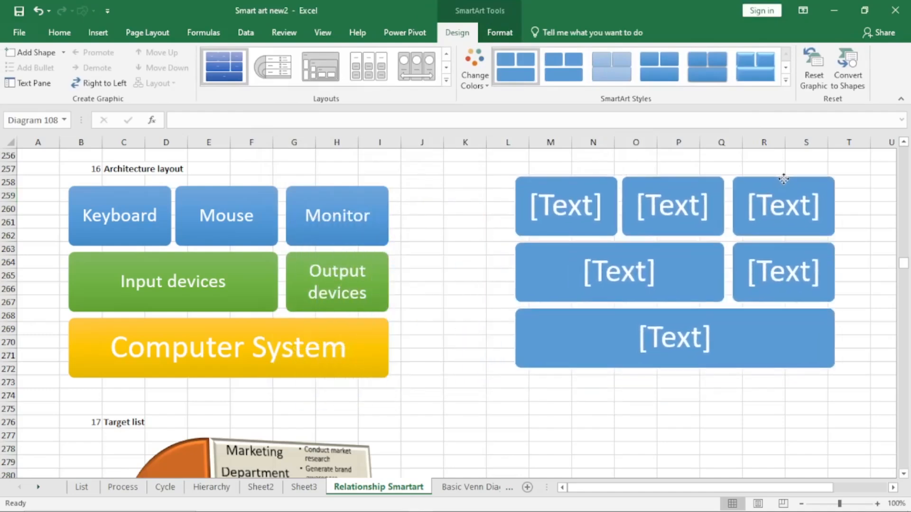
pyautogui.click(516, 277)
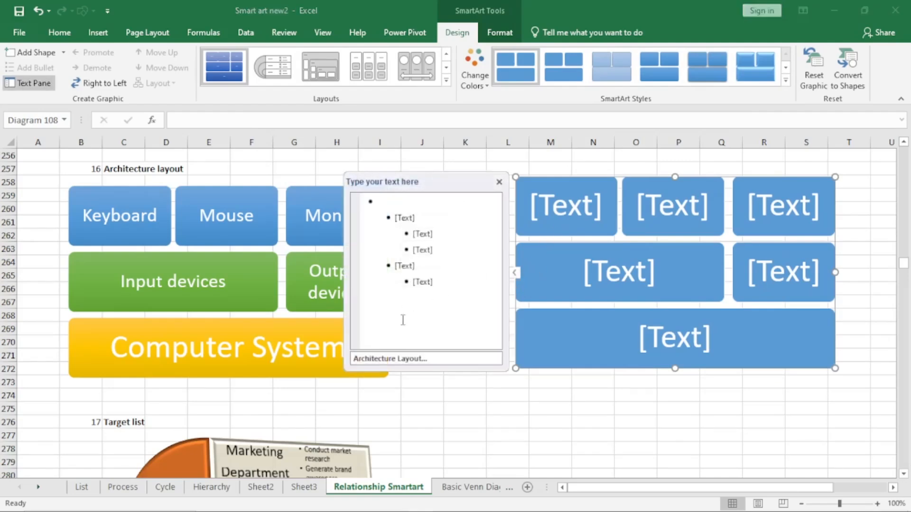
# Enter 1 as the new Architecture Layout's top-level entry and 2 as the first second-level entry.
pyautogui.click(383, 199)
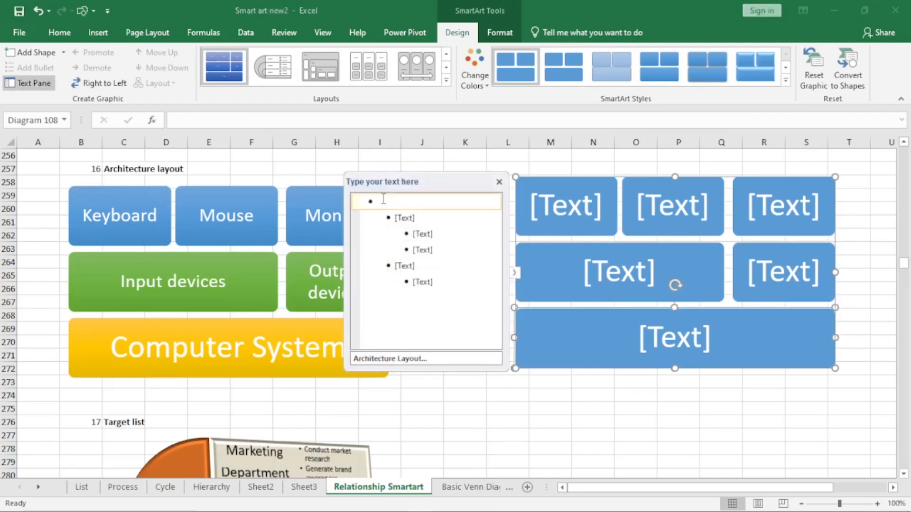
pyautogui.write('1')
pyautogui.press('Down')
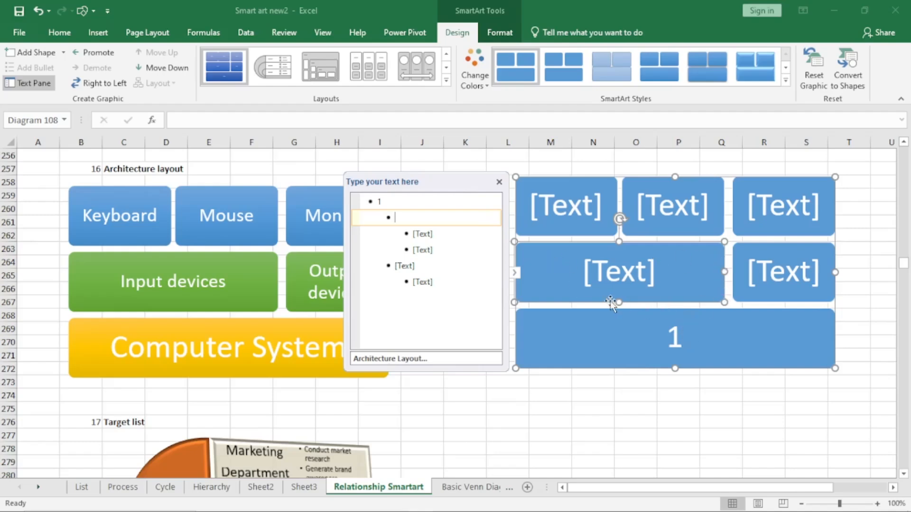
pyautogui.write('2')
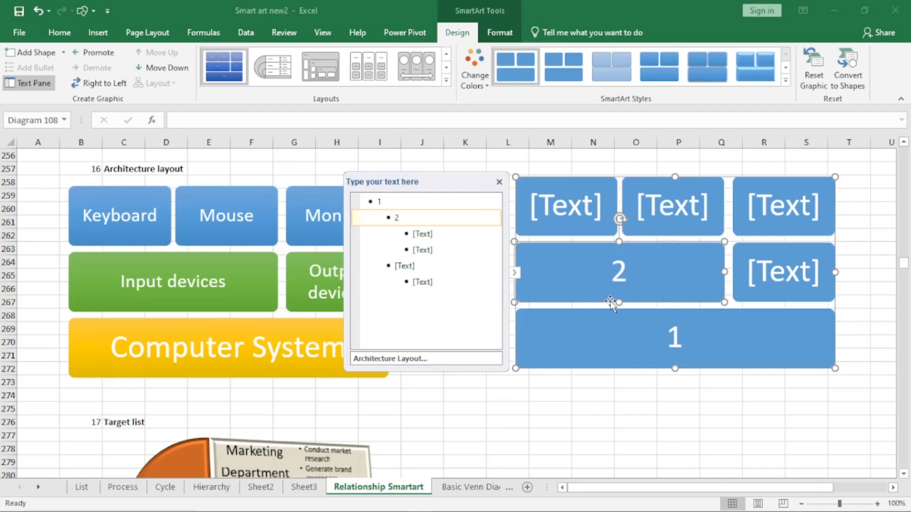
# Fill the remaining entries with 3 and 4 under 2, 5 on the second level, and 6 under 5.
pyautogui.press('Down')
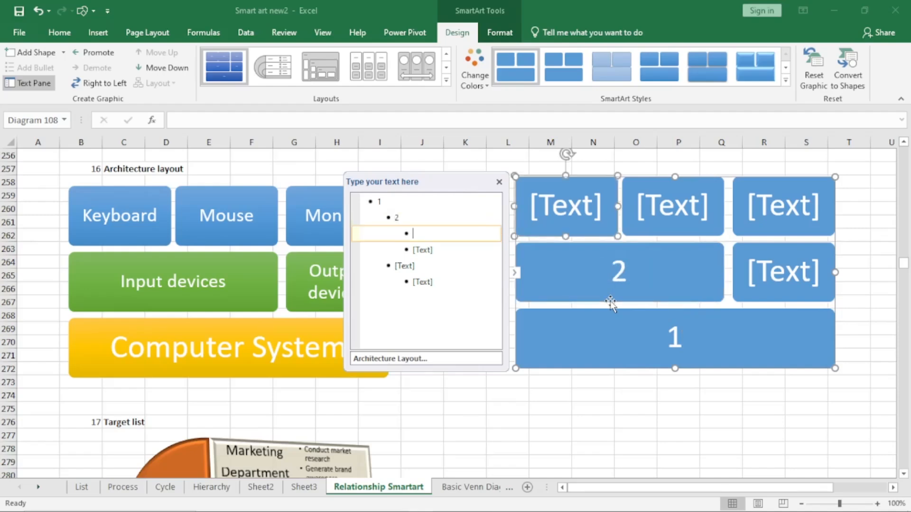
pyautogui.write('3')
pyautogui.press('Down')
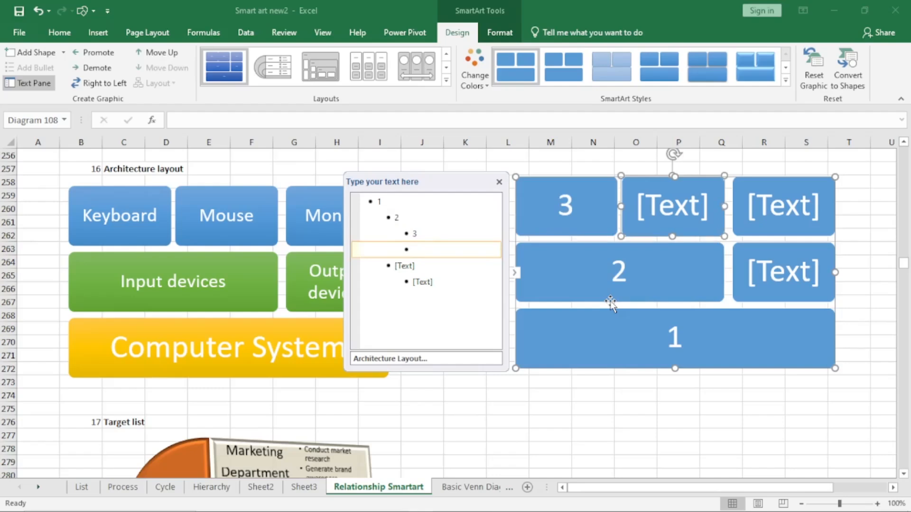
pyautogui.write('4')
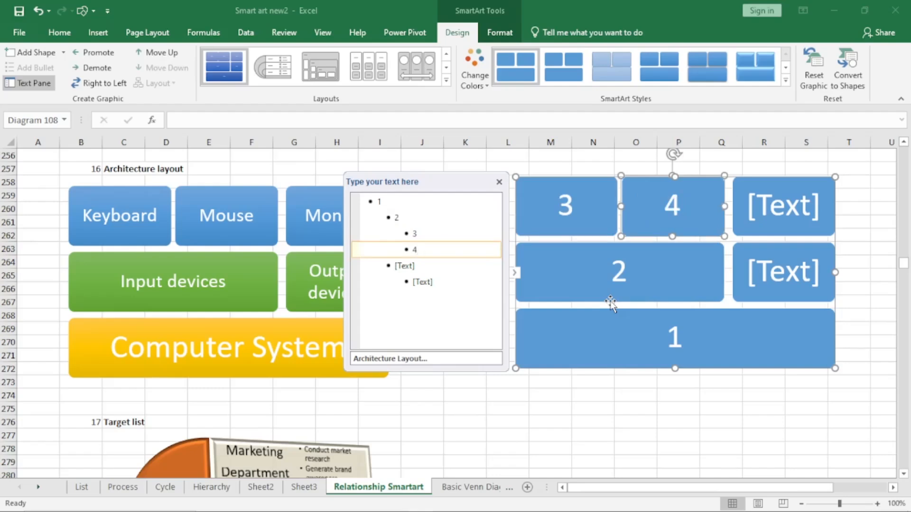
pyautogui.press('Down')
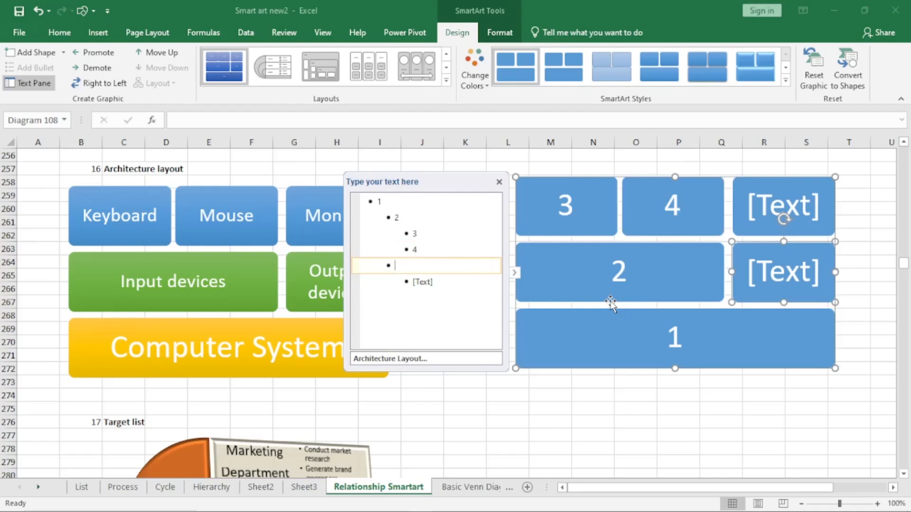
pyautogui.write('5')
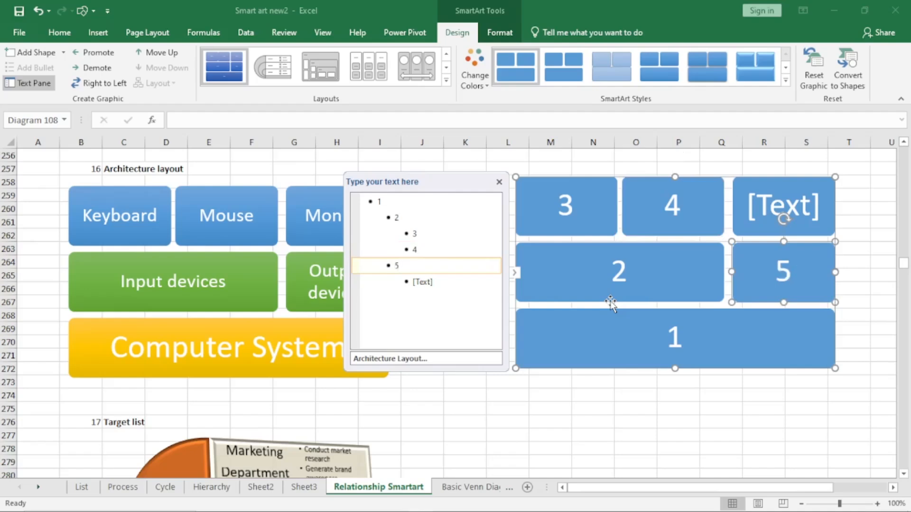
pyautogui.click(648, 406)
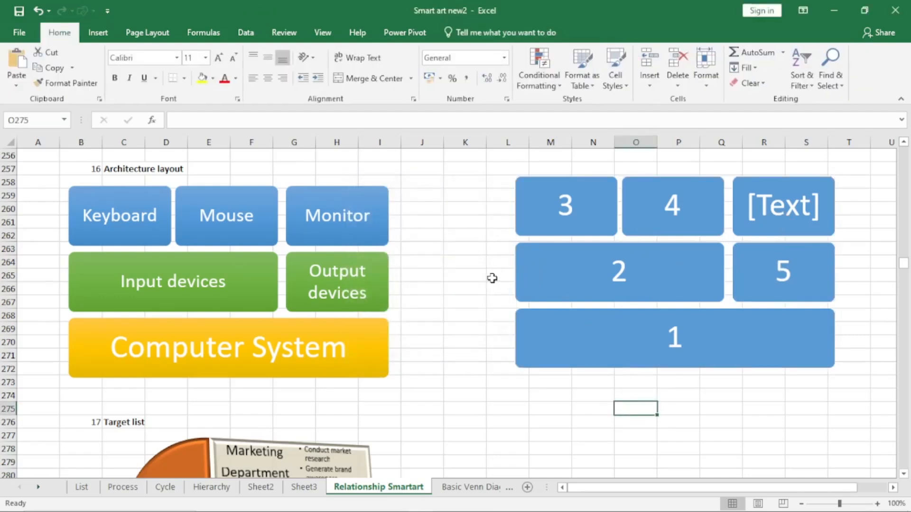
pyautogui.click(546, 181)
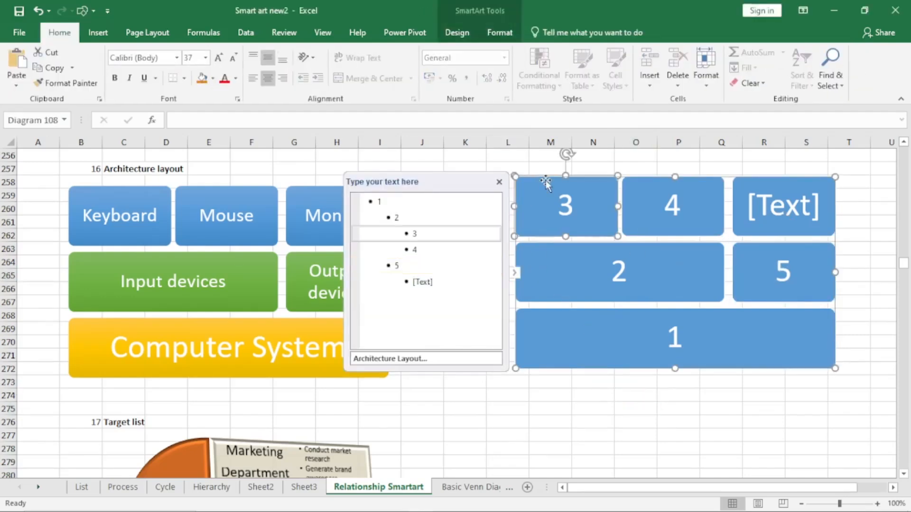
pyautogui.click(433, 282)
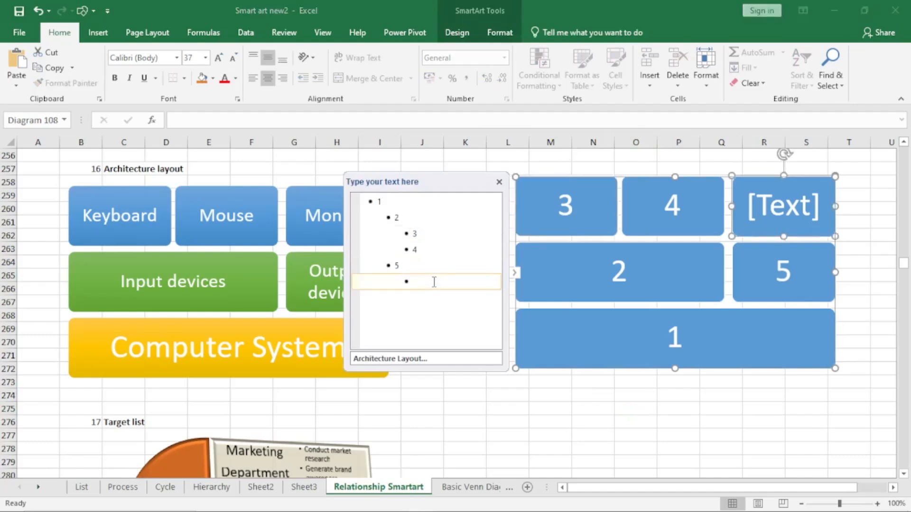
pyautogui.write('6')
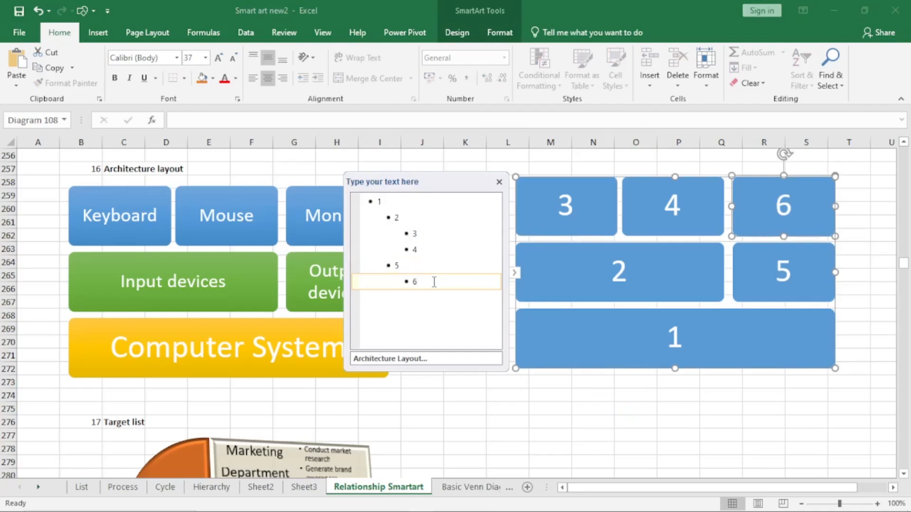
# Add three blank top-level entries after 6 in the Architecture Layout and close the text list.
pyautogui.press('Return')
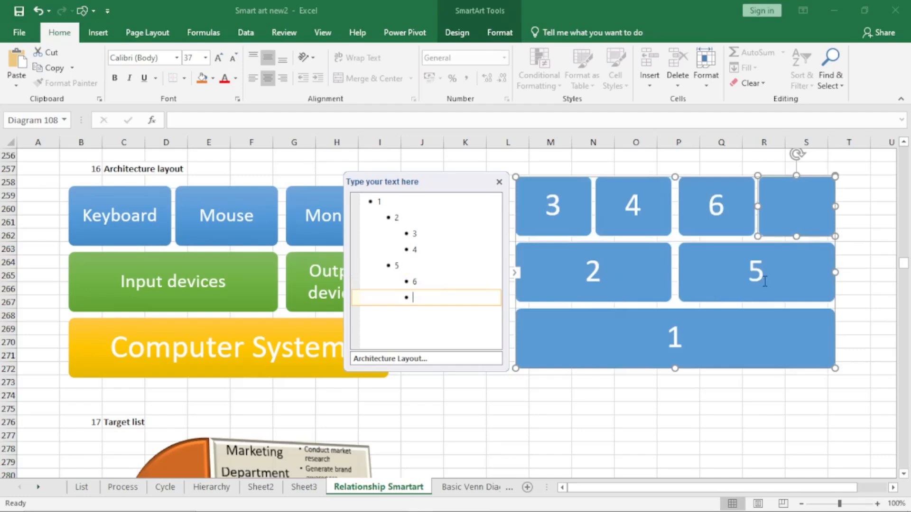
pyautogui.hotkey('shift', 'Tab')
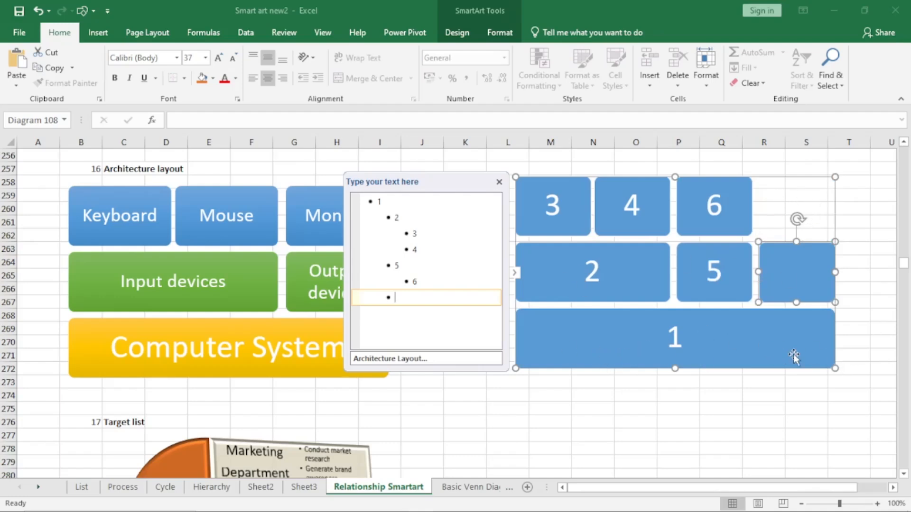
pyautogui.hotkey('shift', 'Tab')
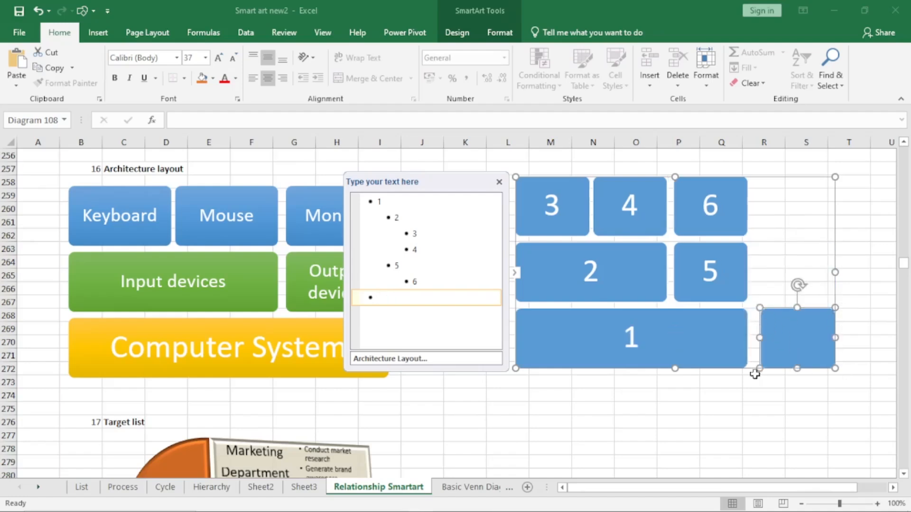
pyautogui.press('Return')
pyautogui.press('Return')
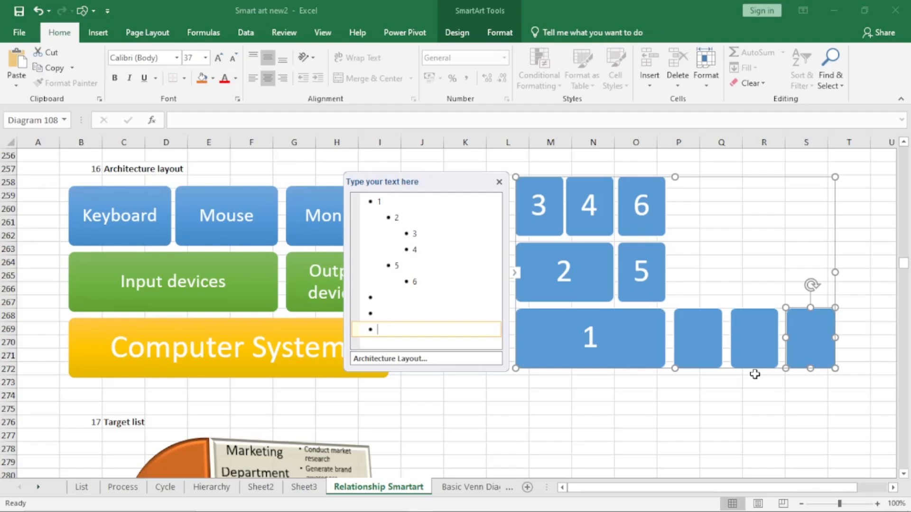
pyautogui.click(499, 182)
pyautogui.click(455, 330)
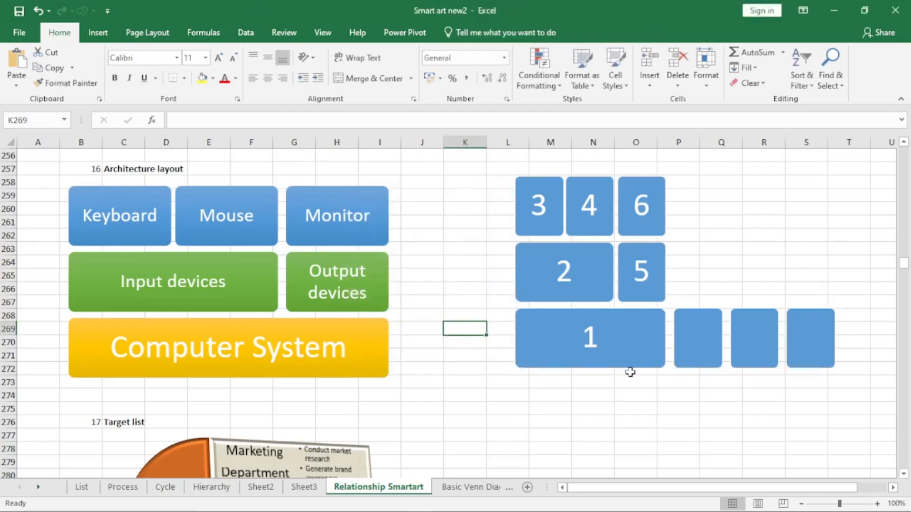
# Examine the Target list example with its department headings and their bullet points.
pyautogui.click(903, 473)
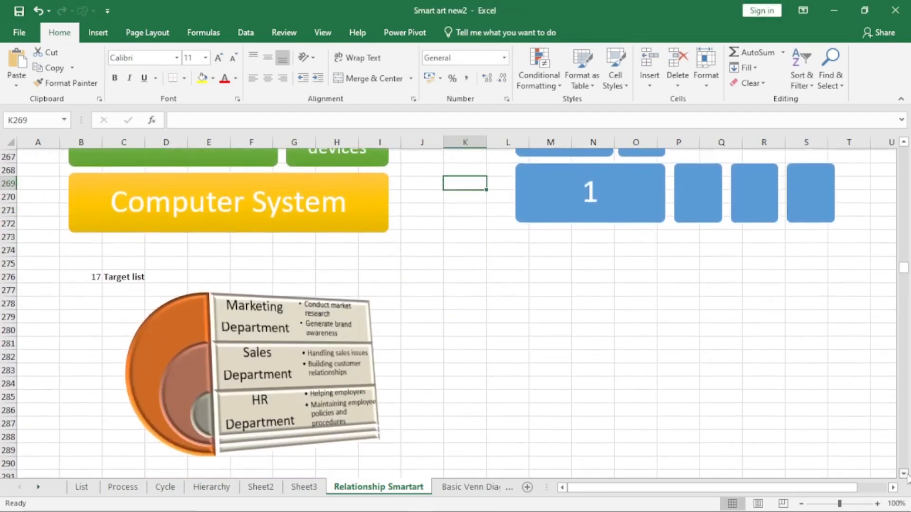
pyautogui.click(906, 474)
pyautogui.click(905, 474)
pyautogui.click(906, 474)
pyautogui.click(905, 475)
pyautogui.click(905, 475)
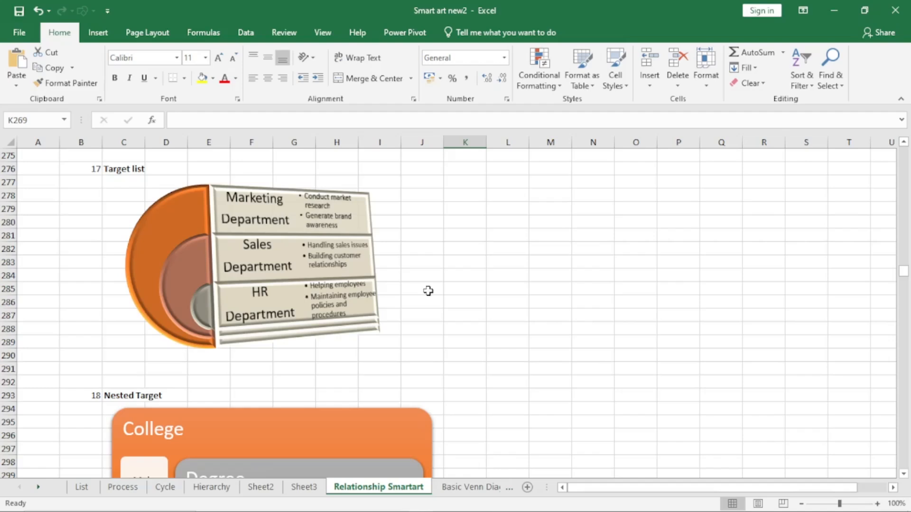
pyautogui.click(269, 209)
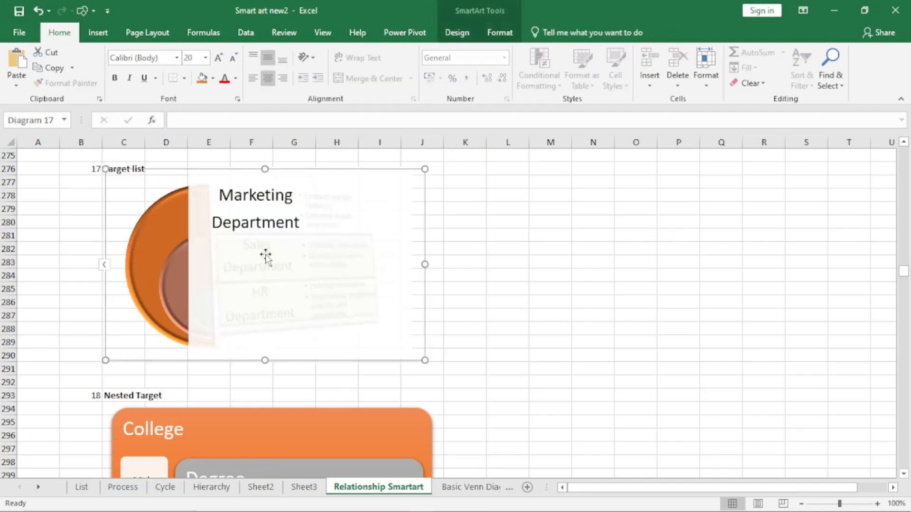
pyautogui.click(508, 260)
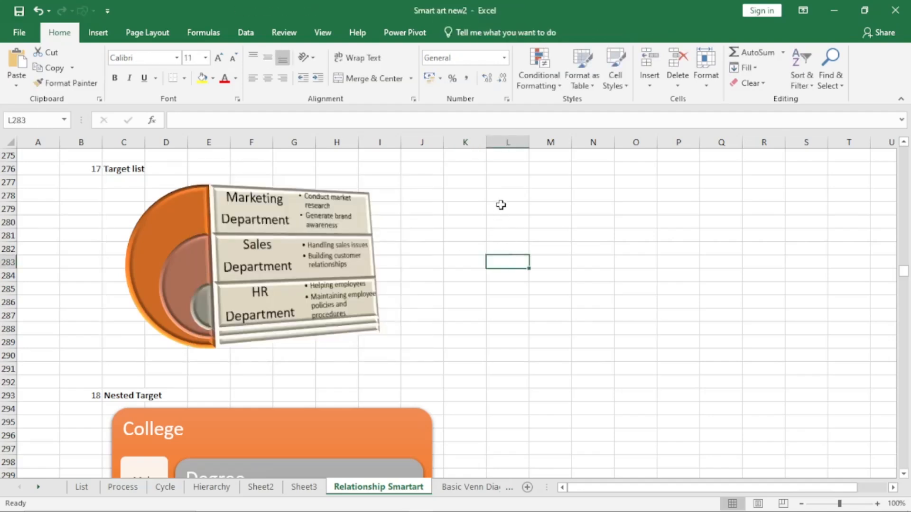
# Select cell L278 beside the Target list example and choose Target List among the Relationship SmartArt graphics.
pyautogui.click(517, 195)
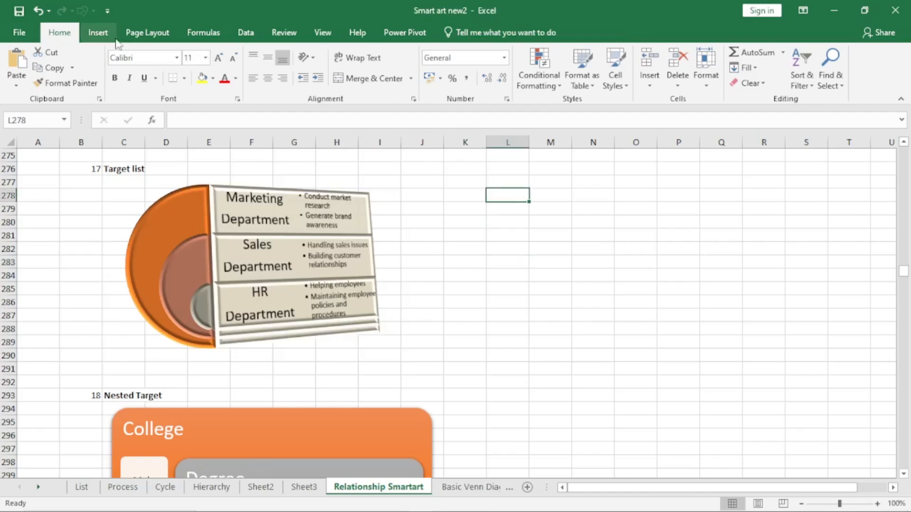
pyautogui.click(97, 32)
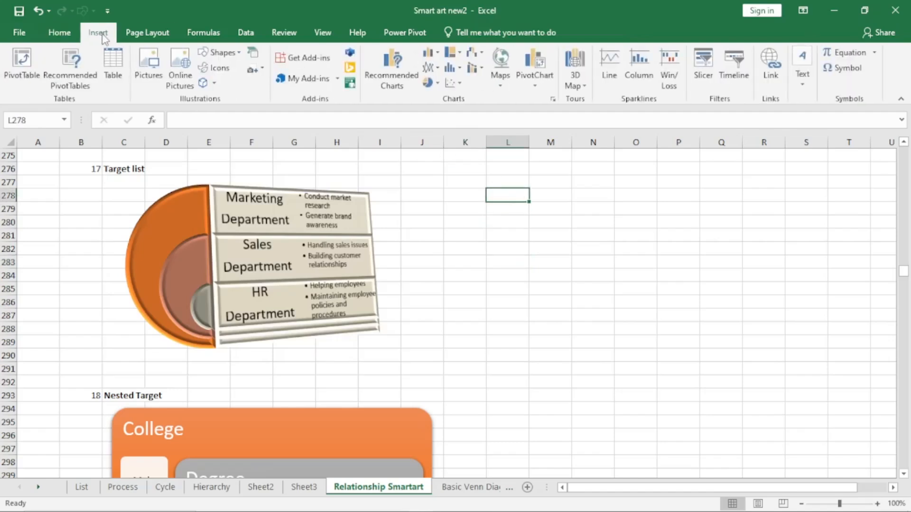
pyautogui.click(259, 58)
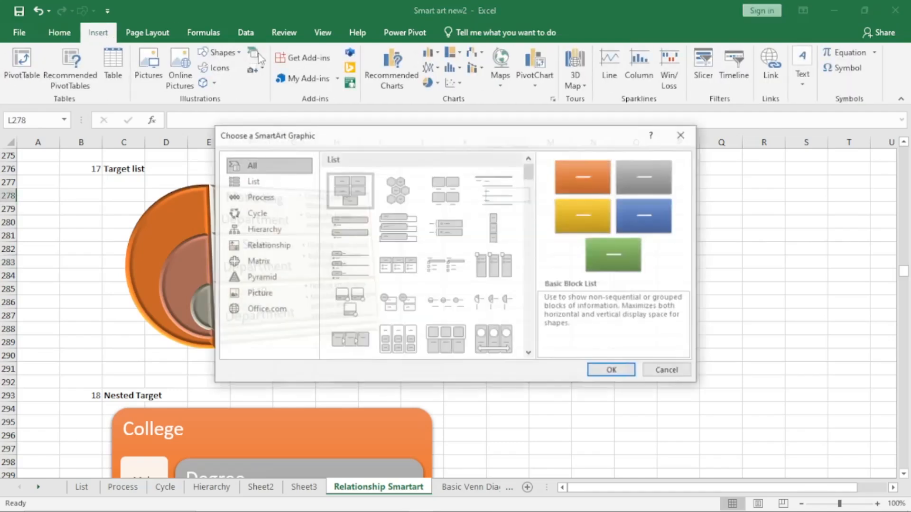
pyautogui.click(274, 249)
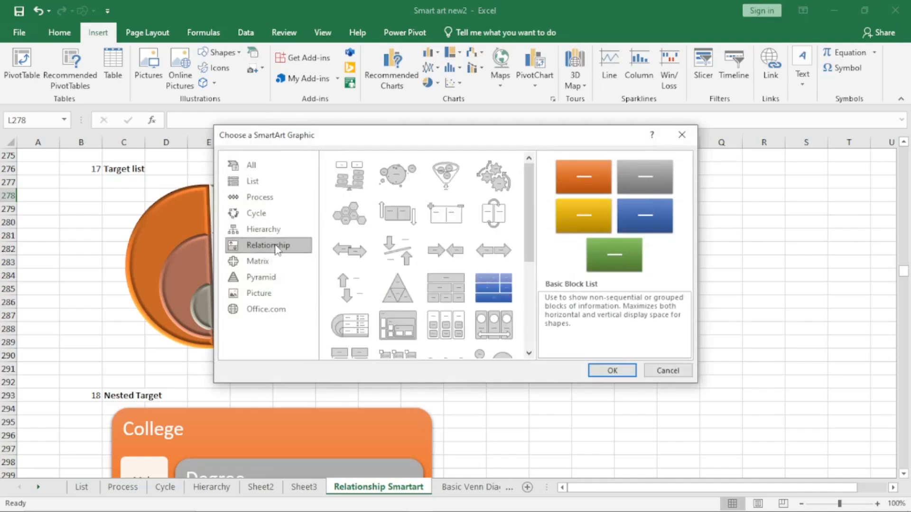
pyautogui.click(358, 327)
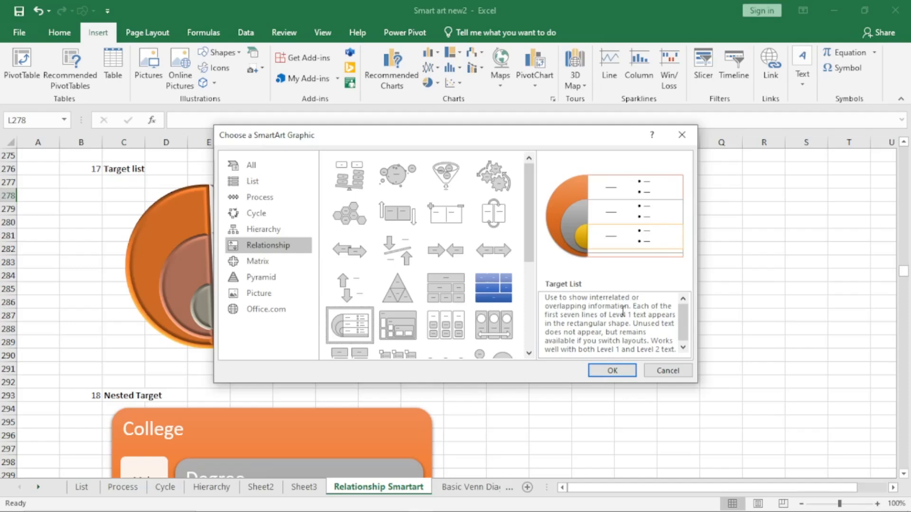
# Check for Target List in the List category, insert it, and place the graphic beside the original example.
pyautogui.click(245, 184)
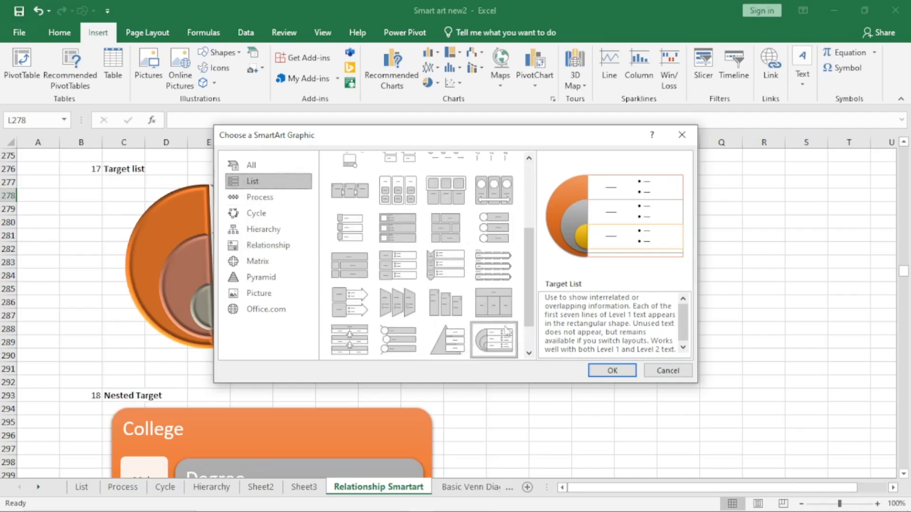
pyautogui.click(610, 371)
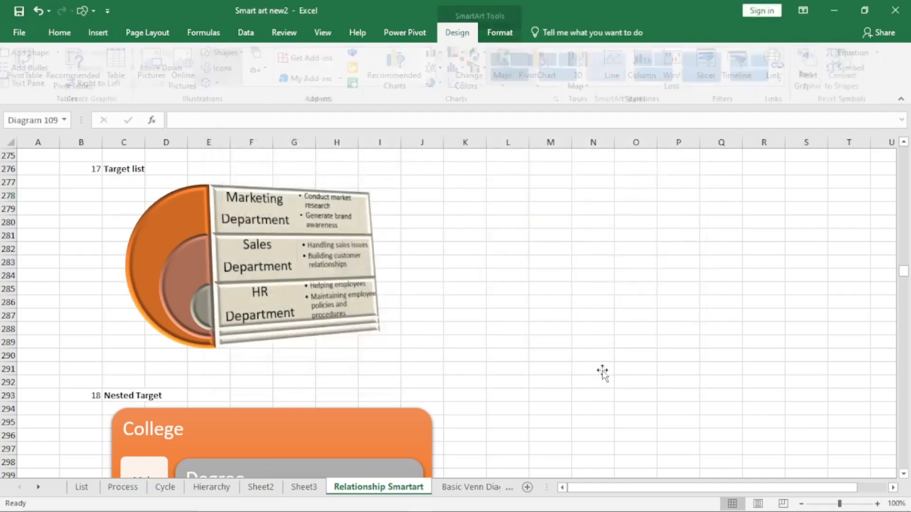
pyautogui.moveTo(526, 212); pyautogui.dragTo(727, 156)
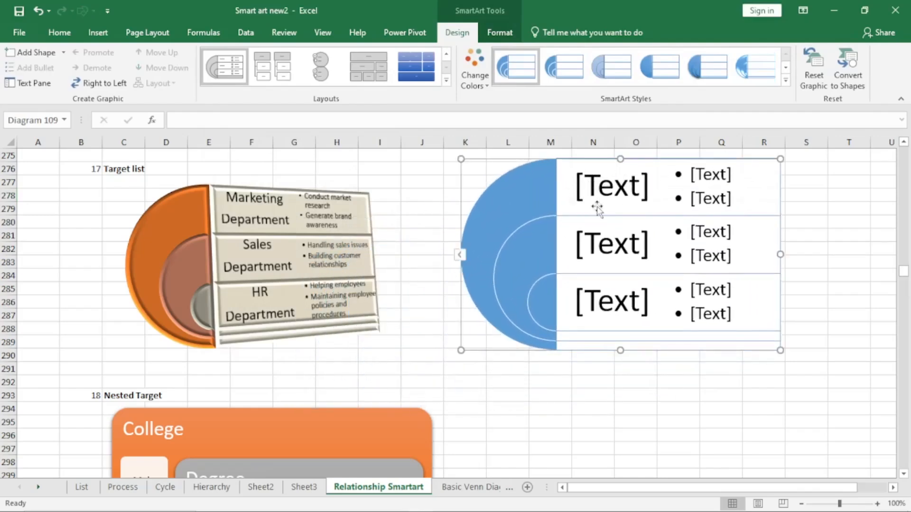
# Go through the three main text placeholders of the new Target List graphic.
pyautogui.click(624, 185)
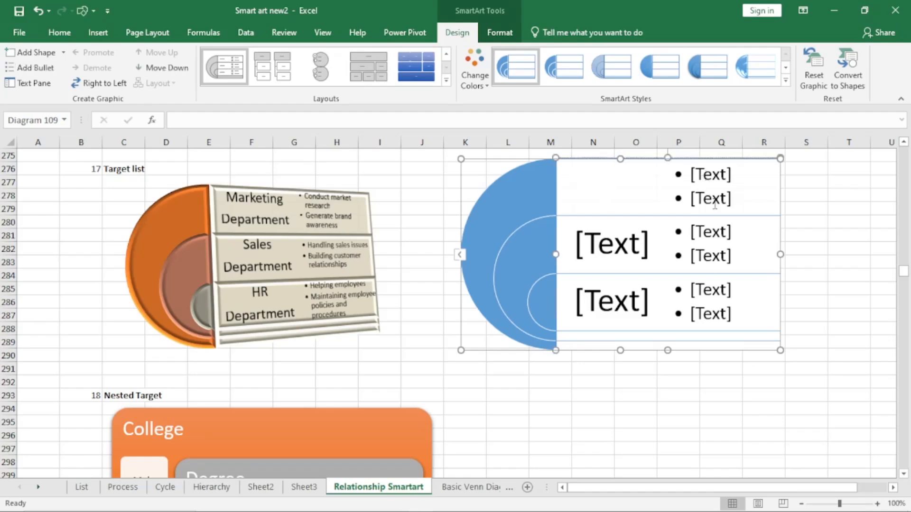
pyautogui.click(716, 238)
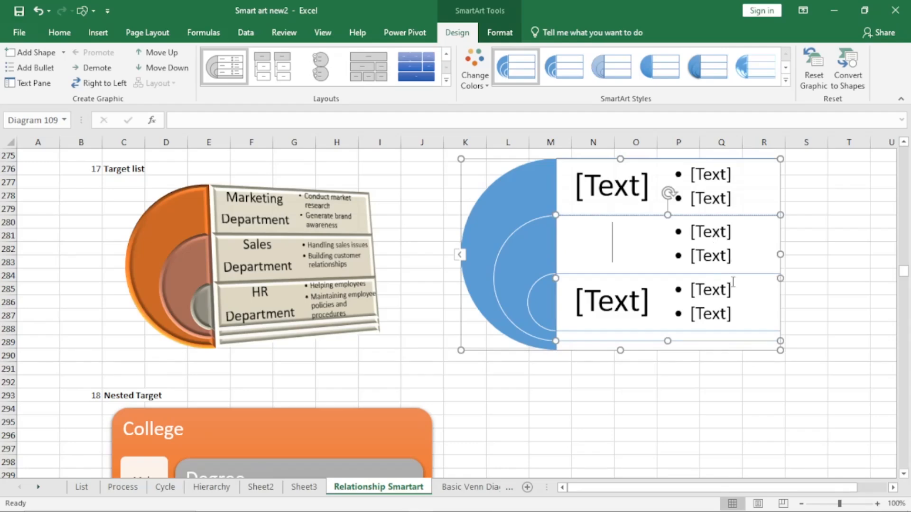
pyautogui.click(602, 303)
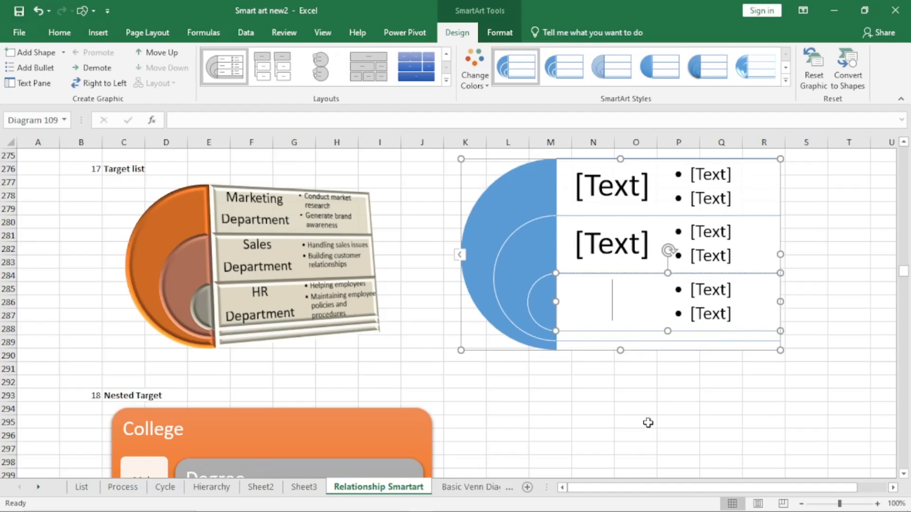
# Open the Target List graphic's text entry and fill the first heading with 1 and its bullets with 2 and 3.
pyautogui.click(458, 255)
pyautogui.click(346, 185)
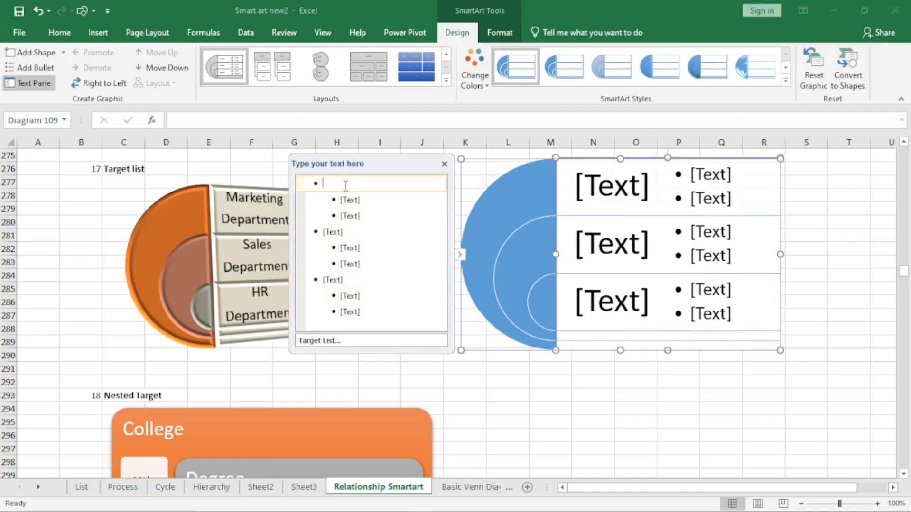
pyautogui.write('1')
pyautogui.press('Down')
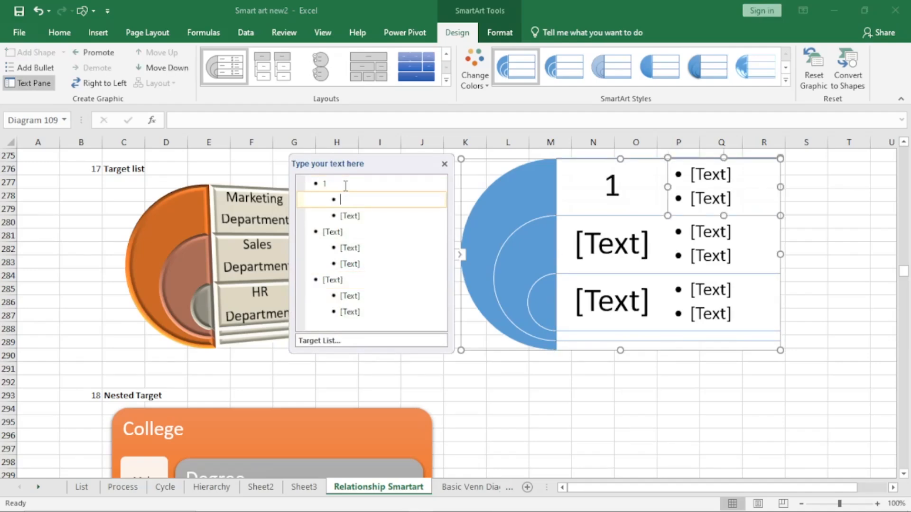
pyautogui.write('2')
pyautogui.press('Return')
pyautogui.write('3')
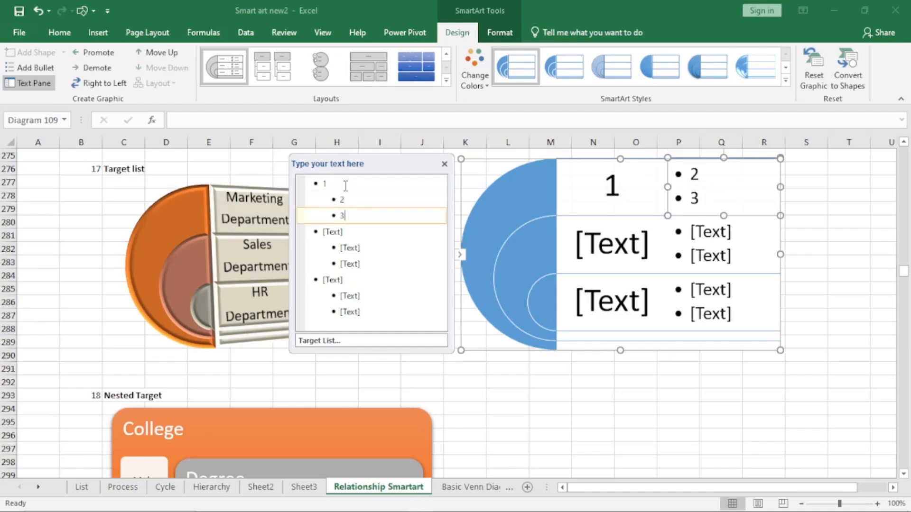
# Fill the second heading of the Target List graphic with 2 and its two bullets with 3 and 4.
pyautogui.press('Down')
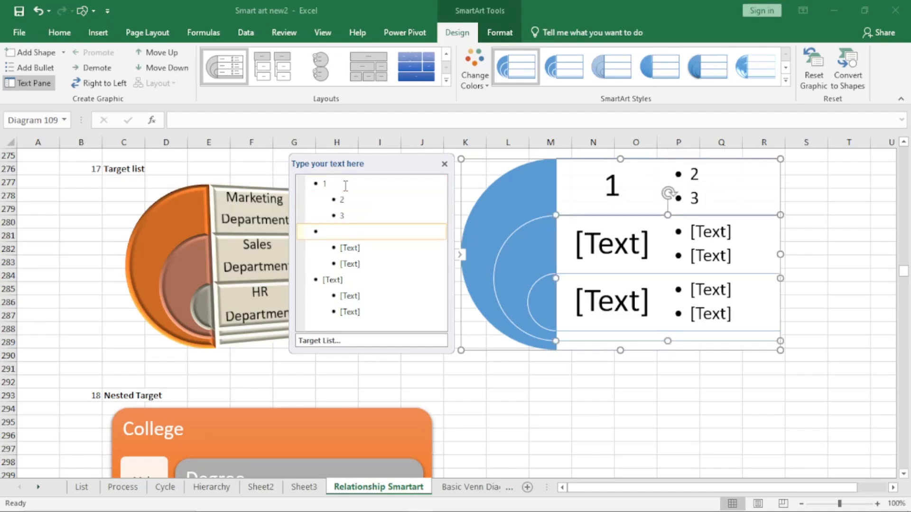
pyautogui.write('2')
pyautogui.press('Down')
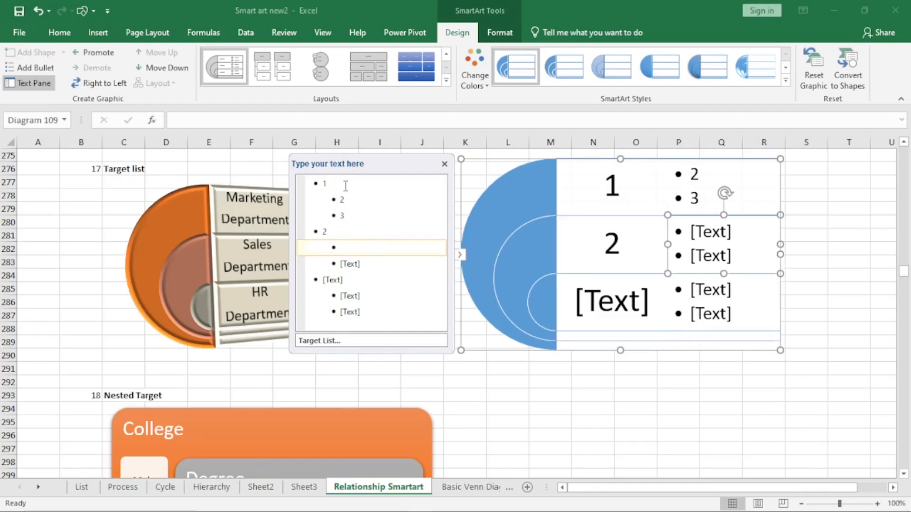
pyautogui.write('3')
pyautogui.press('Down')
pyautogui.write('4')
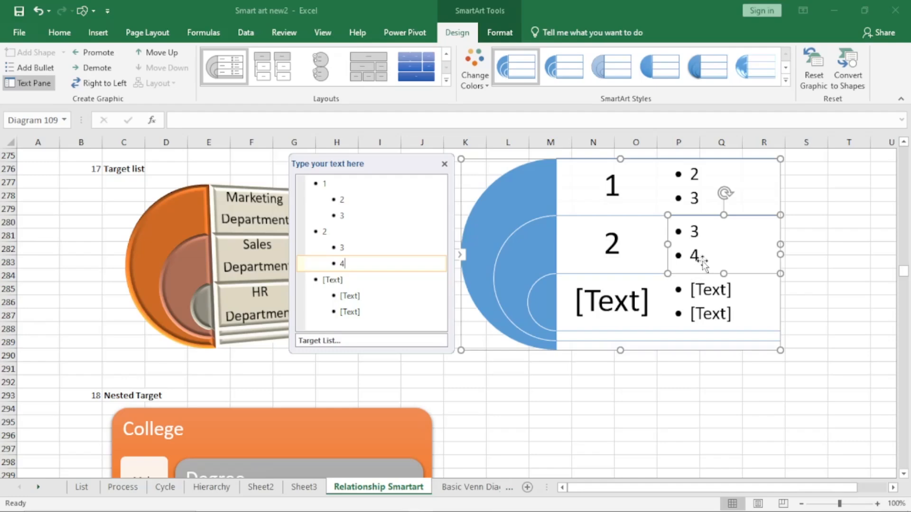
# Fill the third heading of the Target List graphic with 5 and its two bullets with 6 and 7.
pyautogui.press('Down')
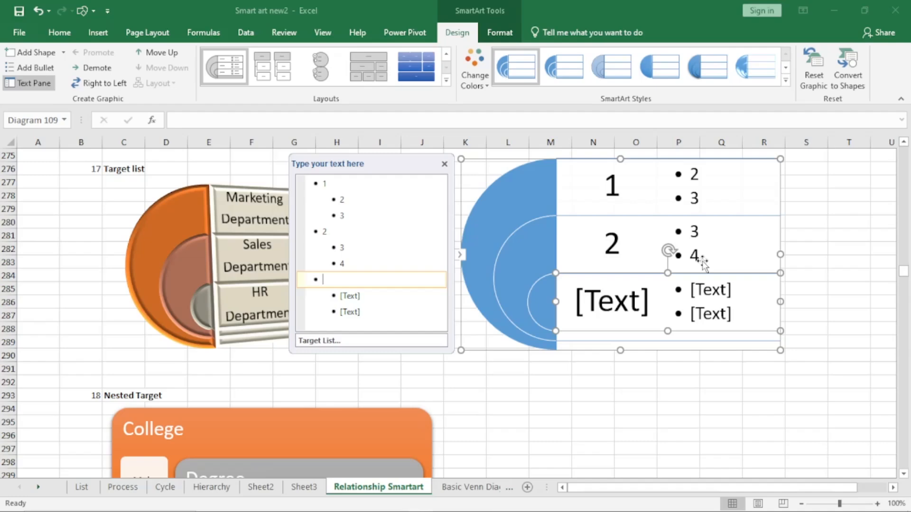
pyautogui.write('3')
pyautogui.press('BackSpace')
pyautogui.write('5')
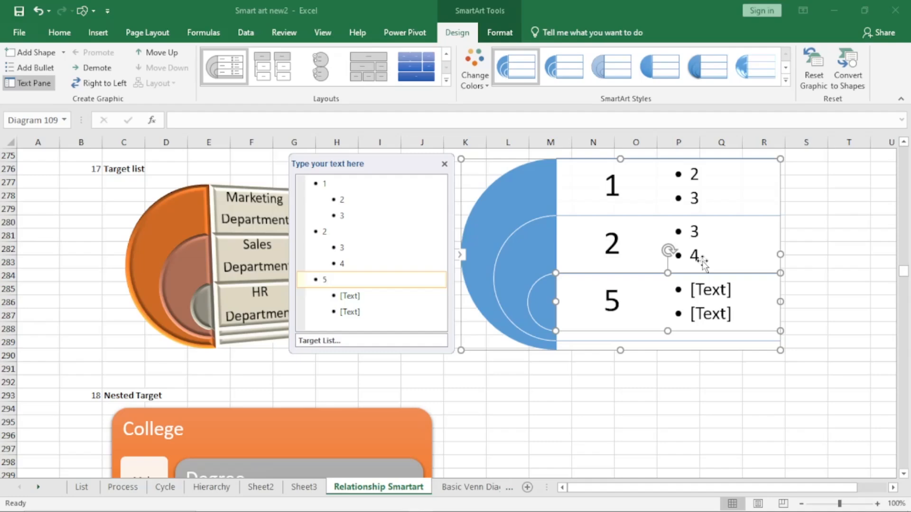
pyautogui.press('Down')
pyautogui.write('6')
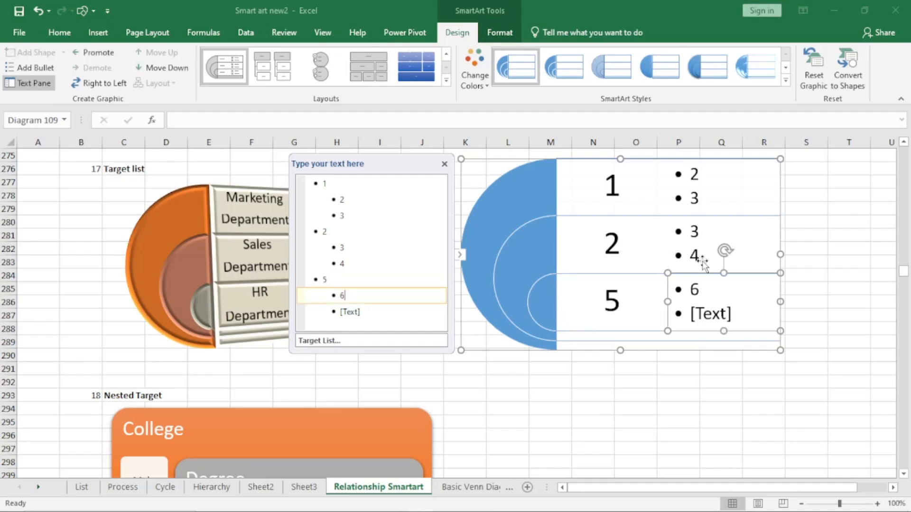
pyautogui.press('Down')
pyautogui.write('7')
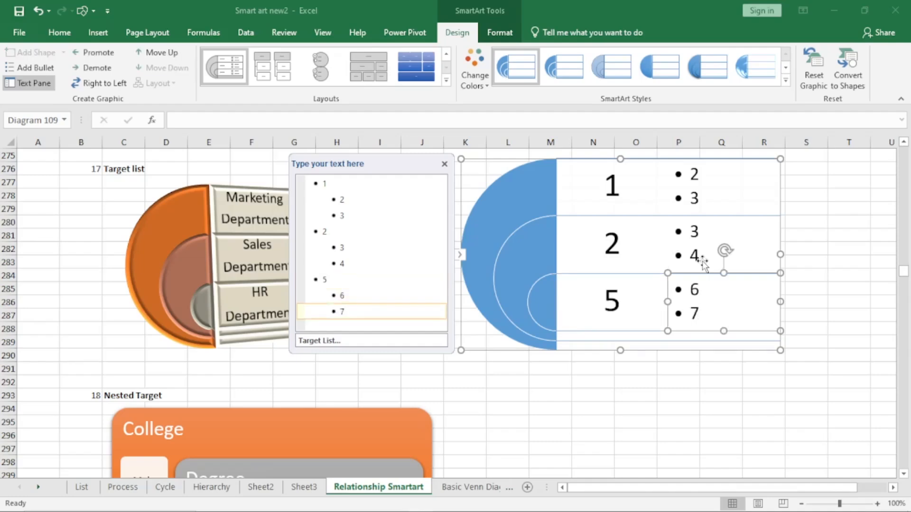
# Add a fourth heading 6 to the Target List graphic with the sub-bullets 8 and 9.
pyautogui.press('Return')
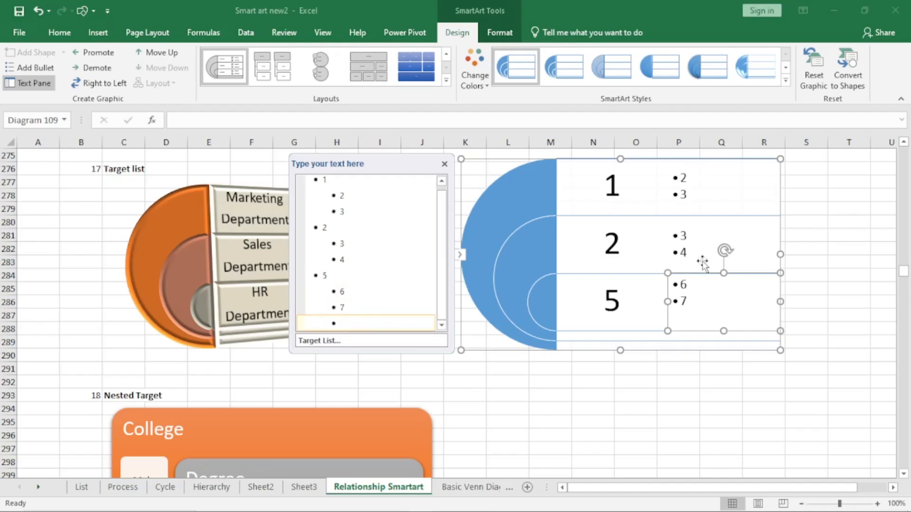
pyautogui.write('8')
pyautogui.press('BackSpace')
pyautogui.press('BackSpace')
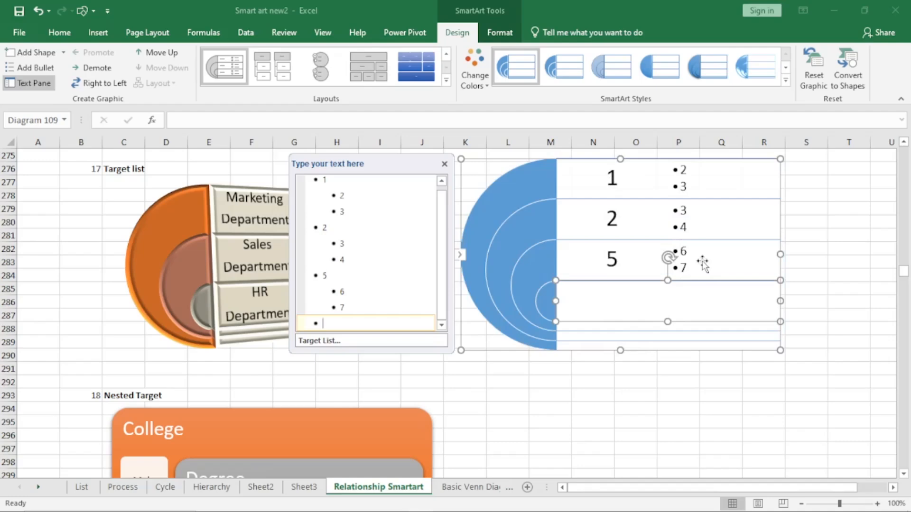
pyautogui.write('6')
pyautogui.press('Return')
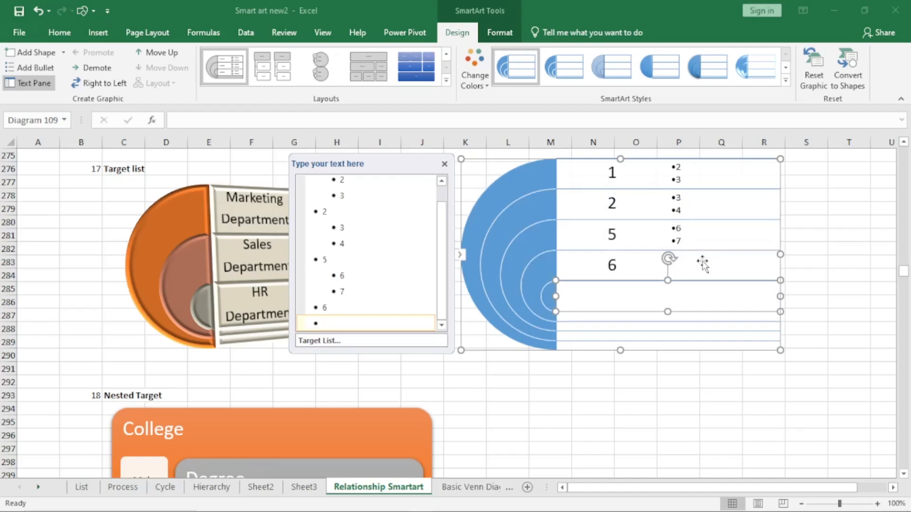
pyautogui.press('Tab')
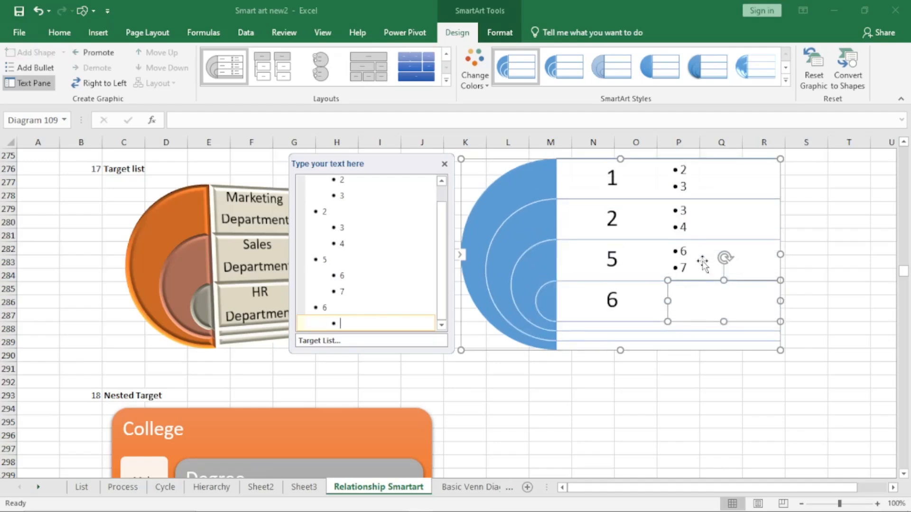
pyautogui.write('8')
pyautogui.press('Return')
pyautogui.write('9')
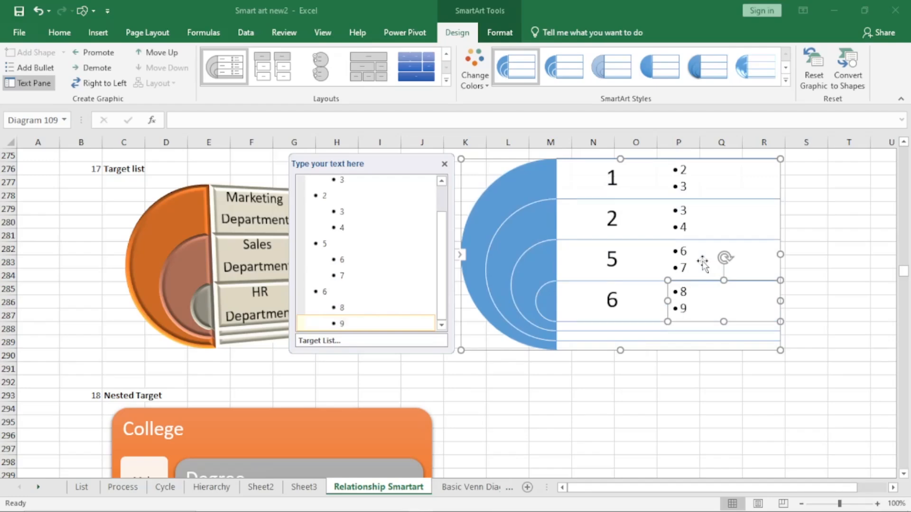
# Add a fifth heading 10 to the Target List graphic with the sub-bullets 9 and 11.
pyautogui.press('Return')
pyautogui.hotkey('shift', 'Tab')
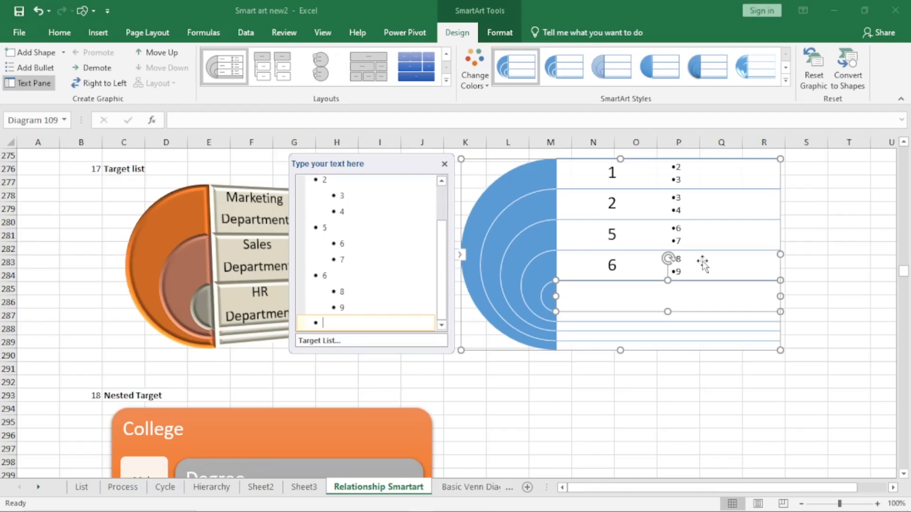
pyautogui.write('10')
pyautogui.press('Return')
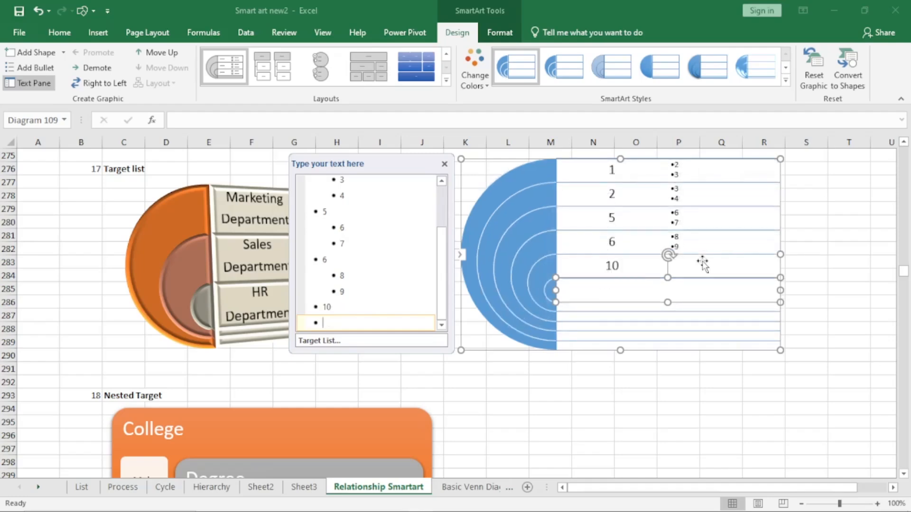
pyautogui.press('Tab')
pyautogui.write('9')
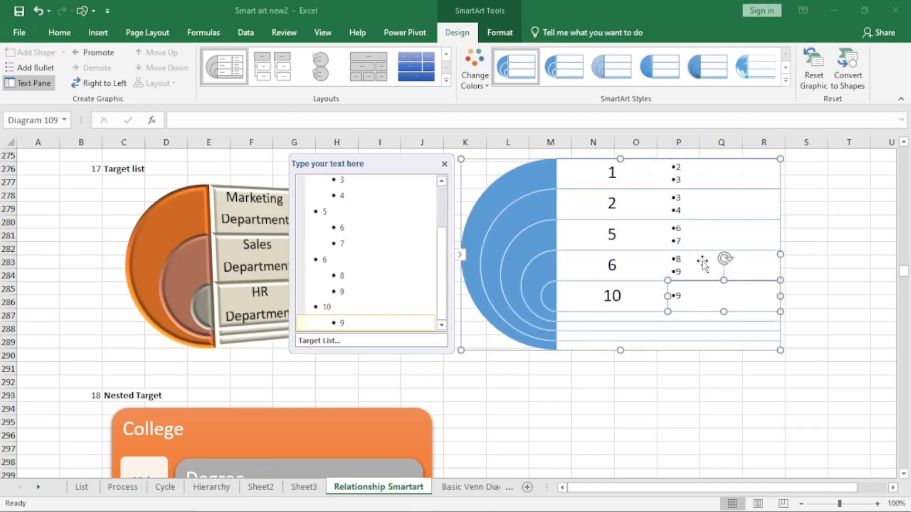
pyautogui.press('Return')
pyautogui.write('11')
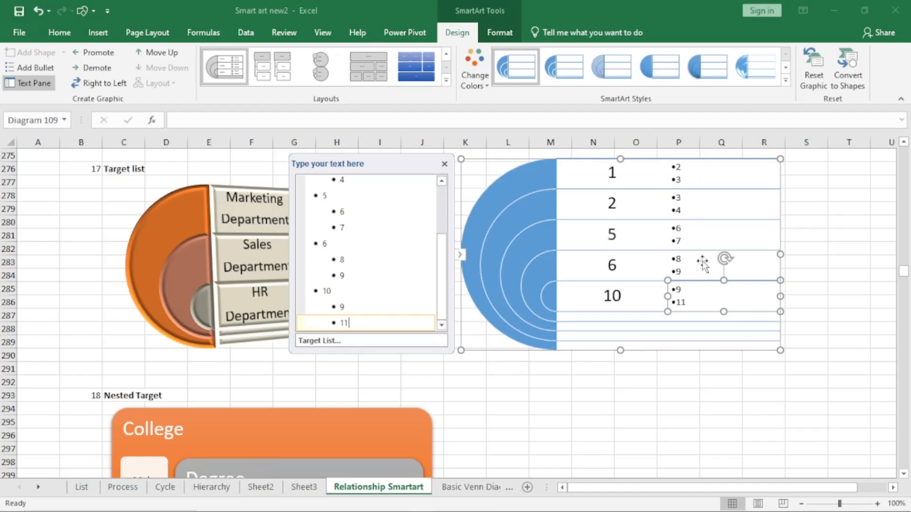
# Add an empty sixth heading to the Target List graphic and close its text entry.
pyautogui.press('Return')
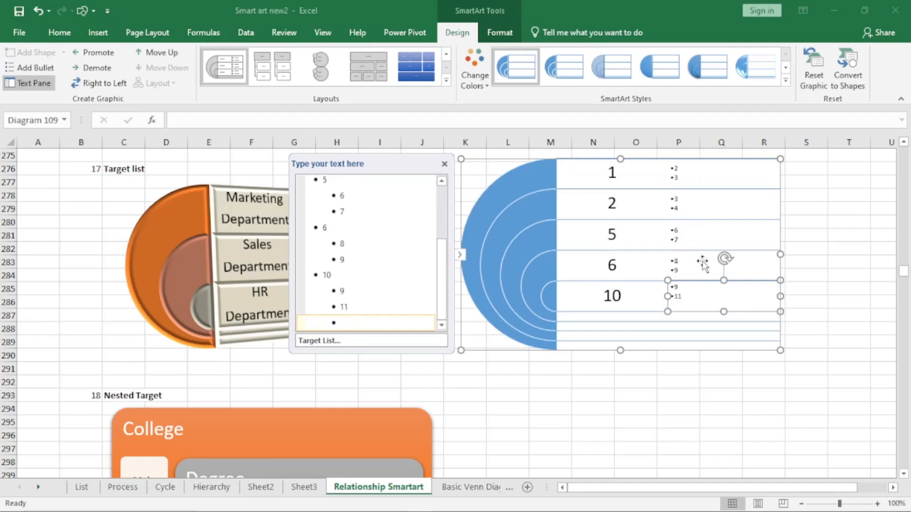
pyautogui.hotkey('shift', 'Tab')
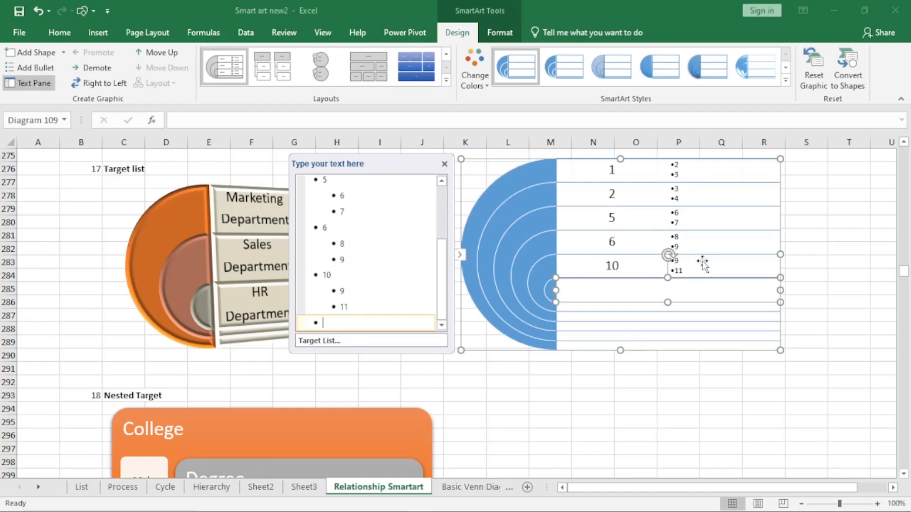
pyautogui.click(444, 163)
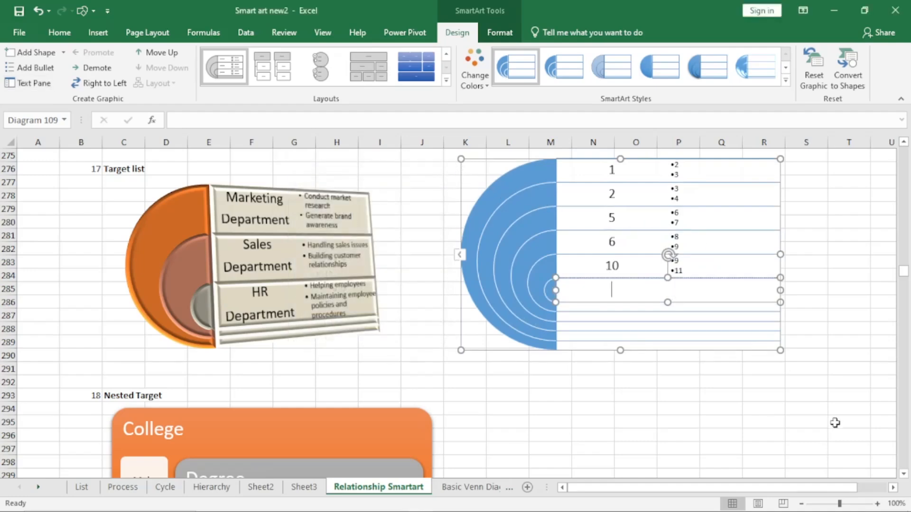
# Examine the Nested Target example with its College, Degree and Result levels.
pyautogui.click(904, 474)
pyautogui.click(904, 475)
pyautogui.click(903, 475)
pyautogui.click(903, 474)
pyautogui.click(903, 475)
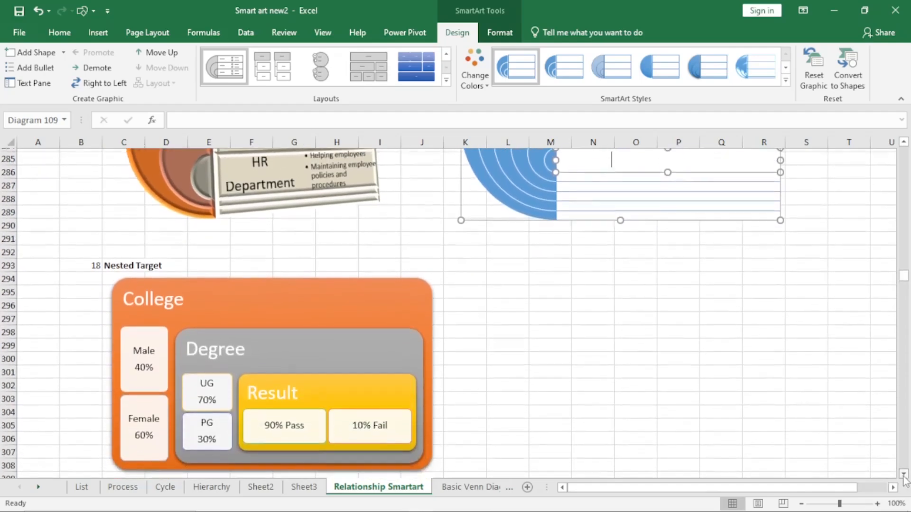
pyautogui.click(903, 475)
pyautogui.click(904, 474)
pyautogui.click(904, 475)
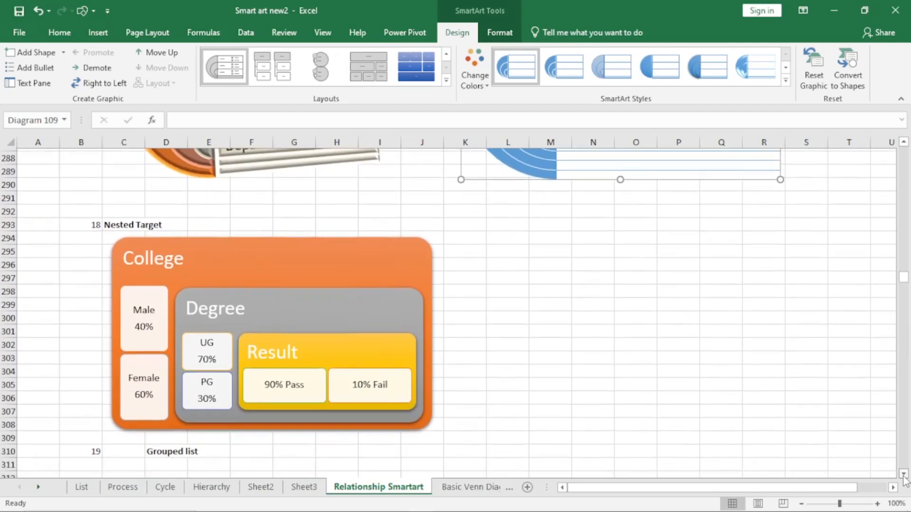
pyautogui.click(904, 474)
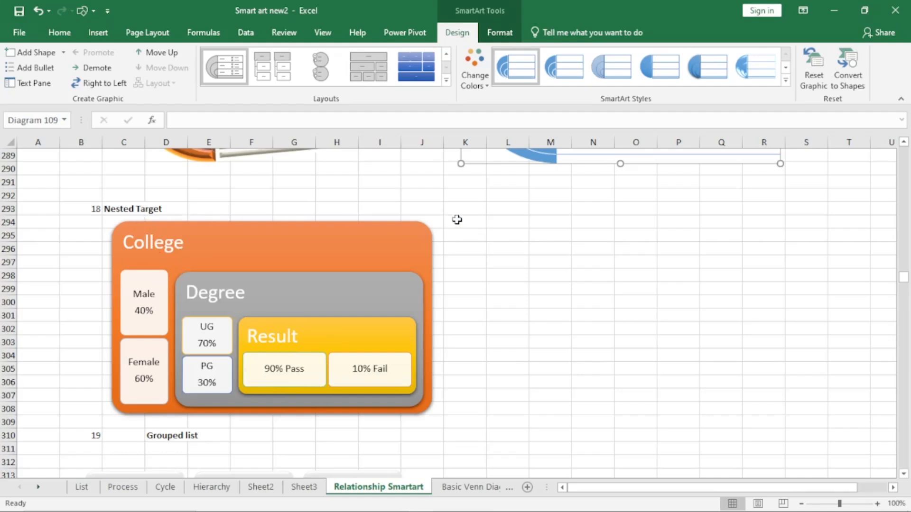
# Select cell M295 beside the Nested Target example and choose Nested Target among the Relationship SmartArt graphics.
pyautogui.click(544, 235)
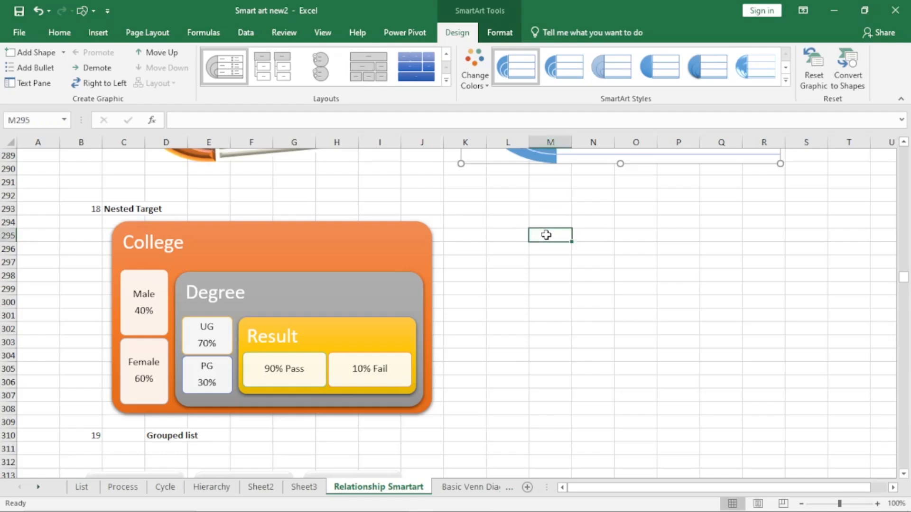
pyautogui.click(95, 33)
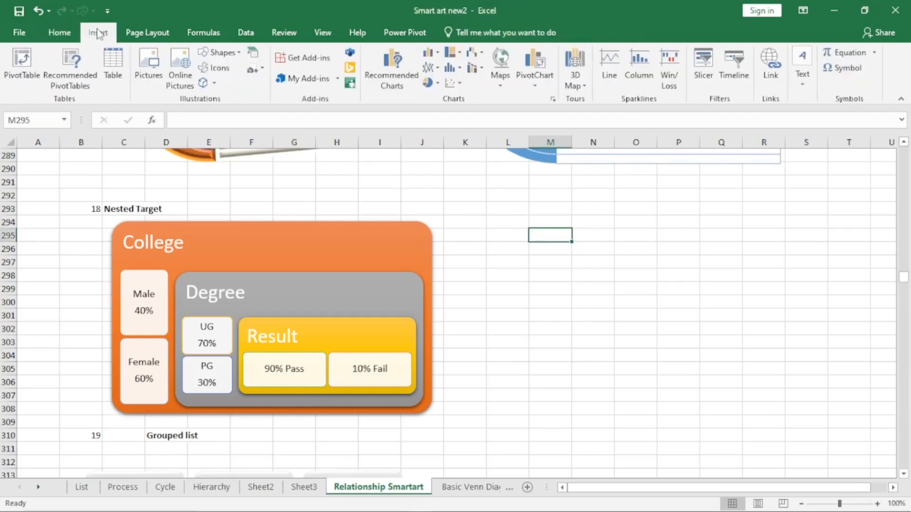
pyautogui.click(253, 55)
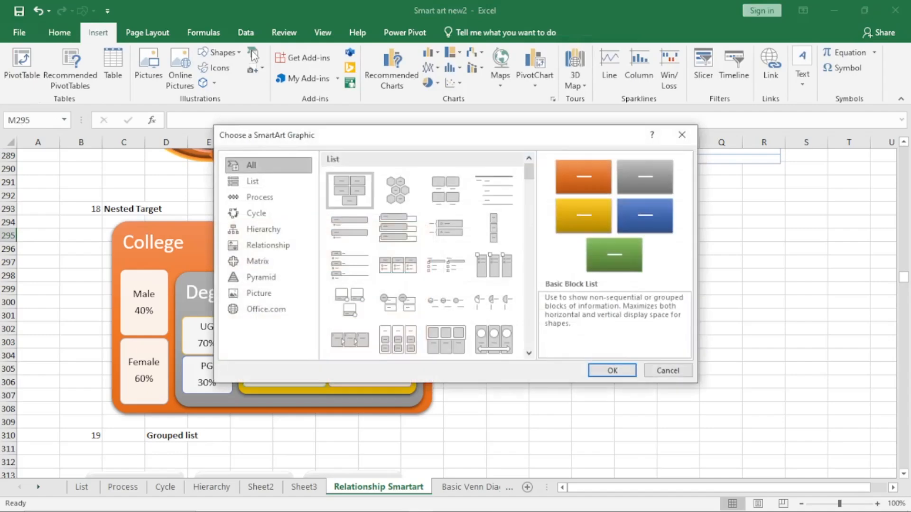
pyautogui.click(285, 246)
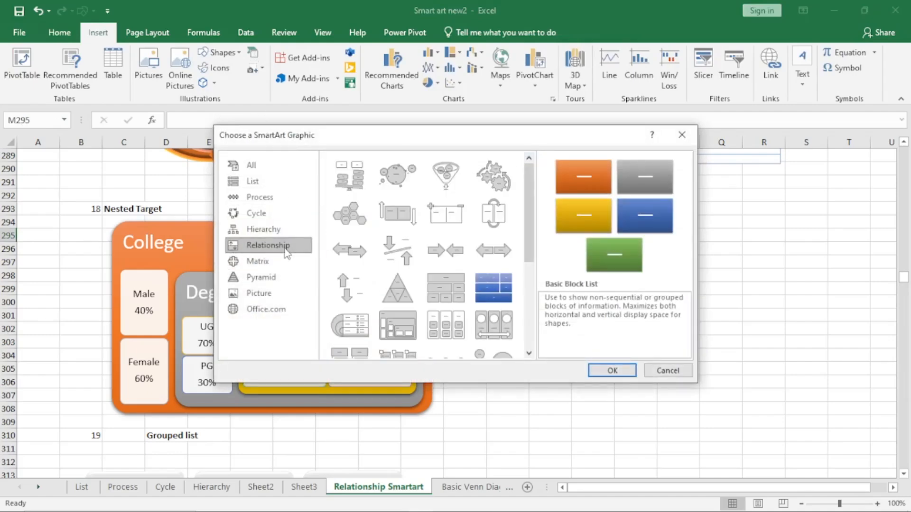
pyautogui.click(389, 325)
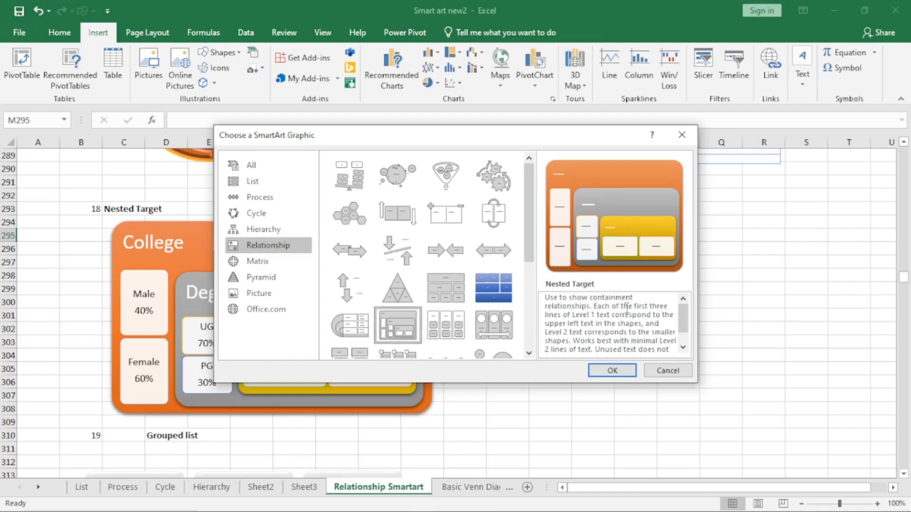
# Read the Nested Target description, insert the graphic, and place it beside the original example.
pyautogui.hotkey('ctrl', '1')
pyautogui.click(663, 309)
pyautogui.moveTo(594, 314); pyautogui.dragTo(676, 314)
pyautogui.click(600, 434)
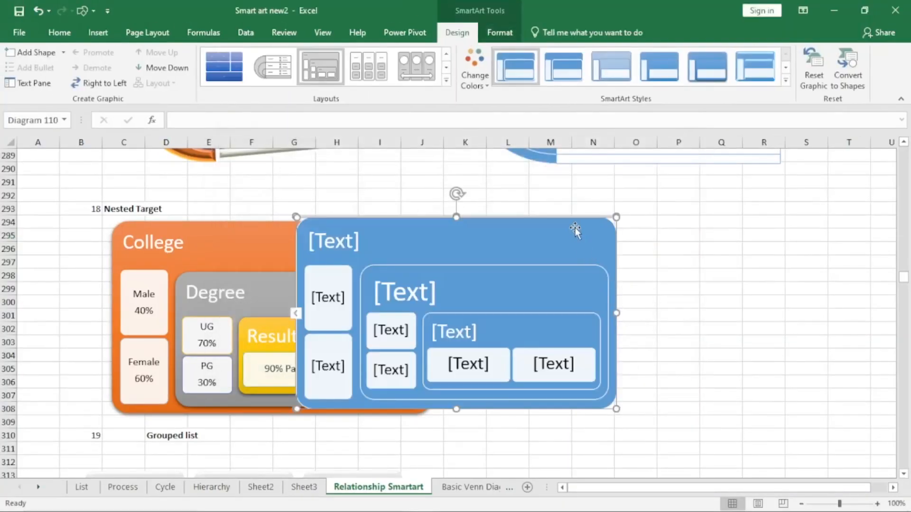
pyautogui.moveTo(581, 217); pyautogui.dragTo(788, 216)
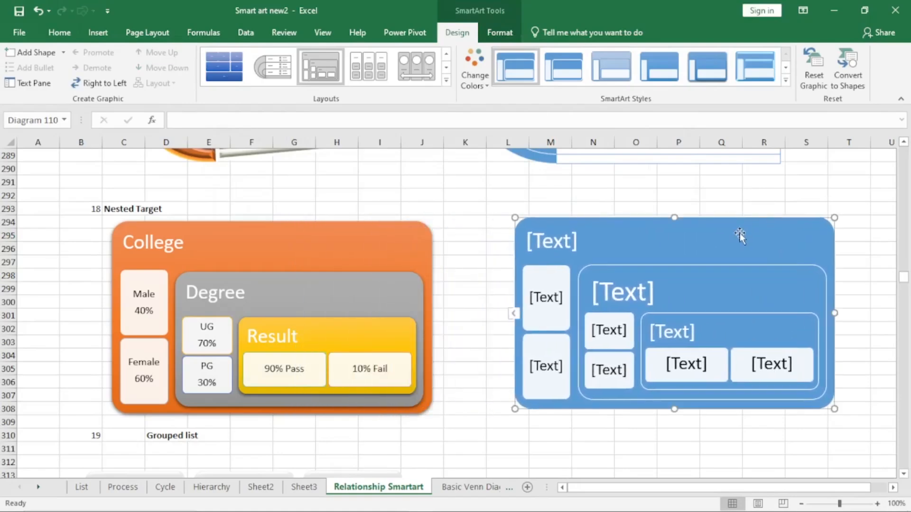
# Fill the outermost level of the Nested Target graphic with 1 and its two sub-items with 2 and 3.
pyautogui.click(515, 314)
pyautogui.write('1')
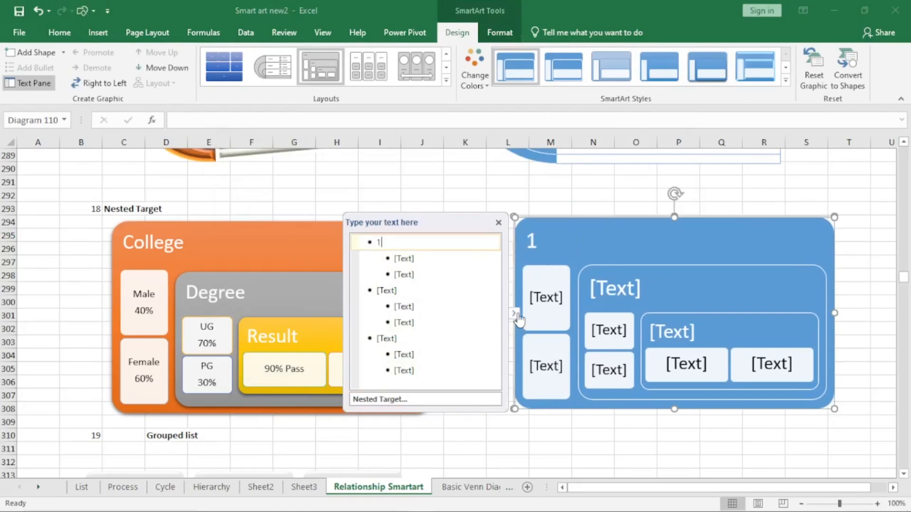
pyautogui.press('Down')
pyautogui.write('2')
pyautogui.press('Down')
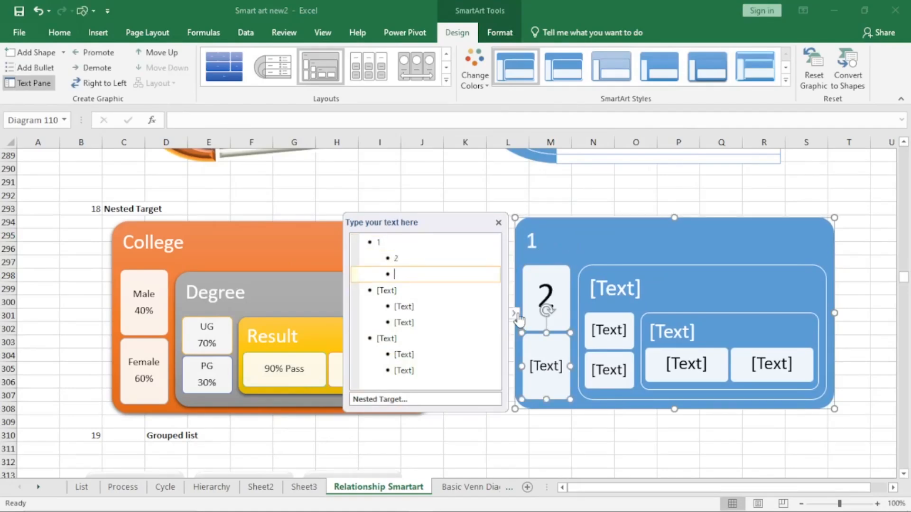
pyautogui.write('3')
pyautogui.press('Down')
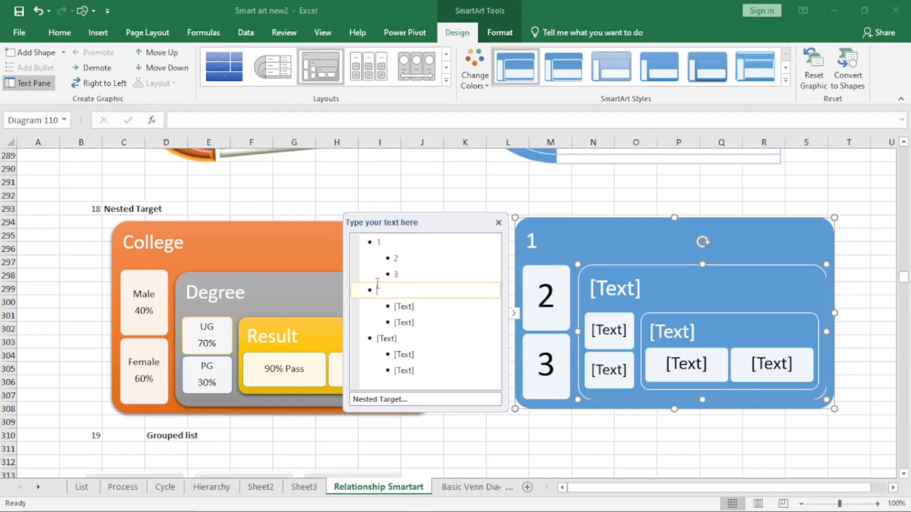
# Fill the second level of the Nested Target graphic with 4 and its two sub-items with 5 and 6.
pyautogui.write('4')
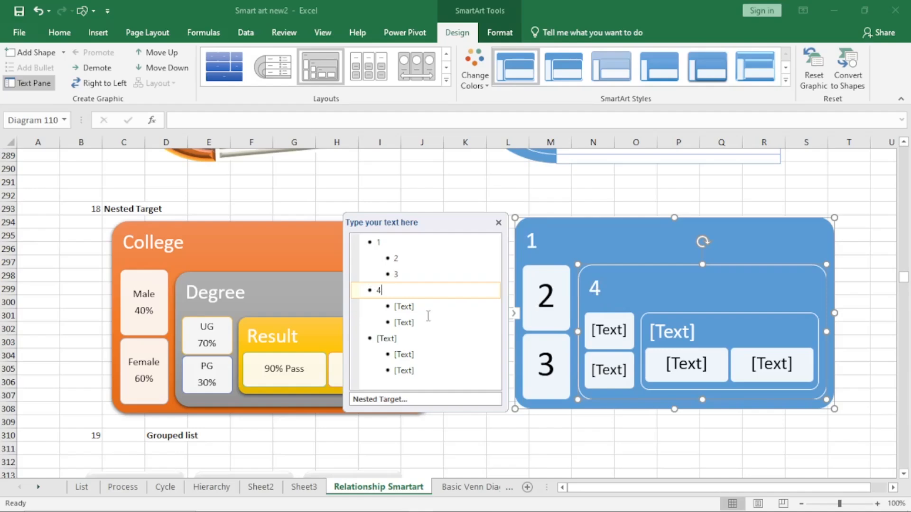
pyautogui.click(418, 306)
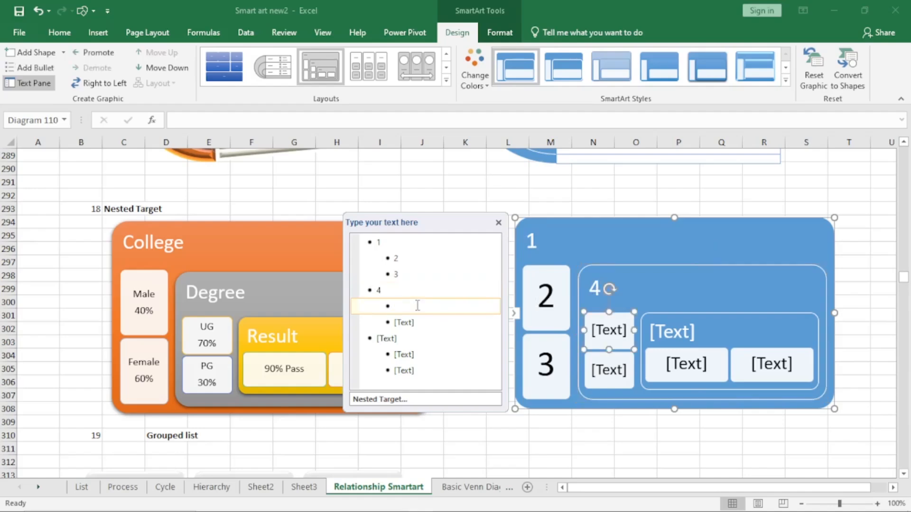
pyautogui.write('5')
pyautogui.press('Return')
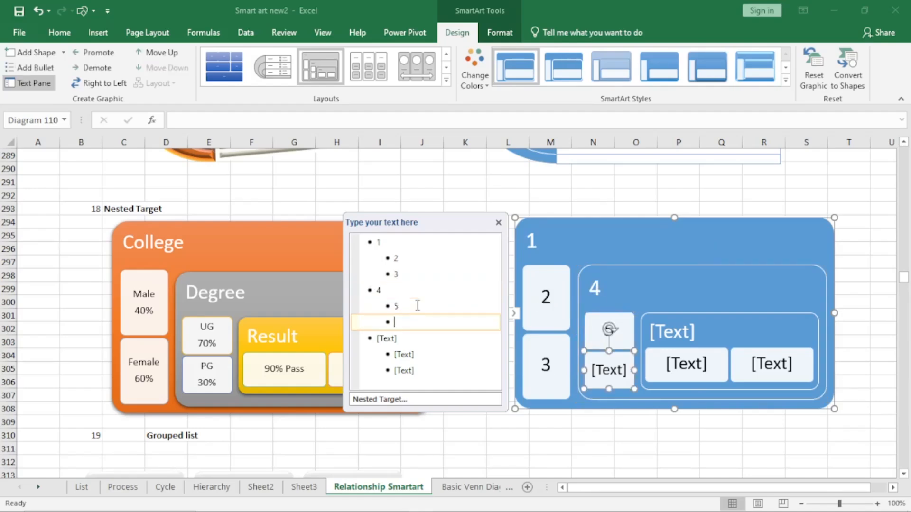
pyautogui.write('6')
pyautogui.press('Down')
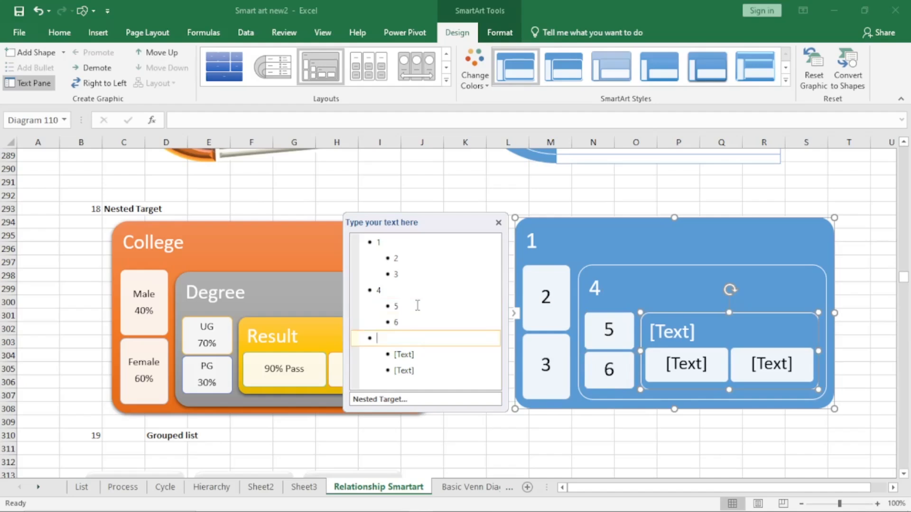
# Fill the innermost level of the Nested Target graphic with 7 and its two sub-items with 8 and 9.
pyautogui.write('7')
pyautogui.press('Down')
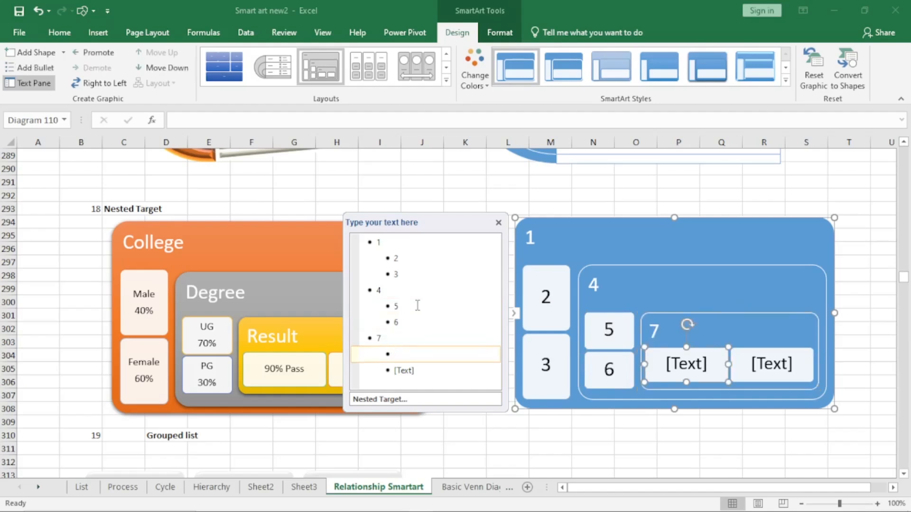
pyautogui.write('8')
pyautogui.press('Down')
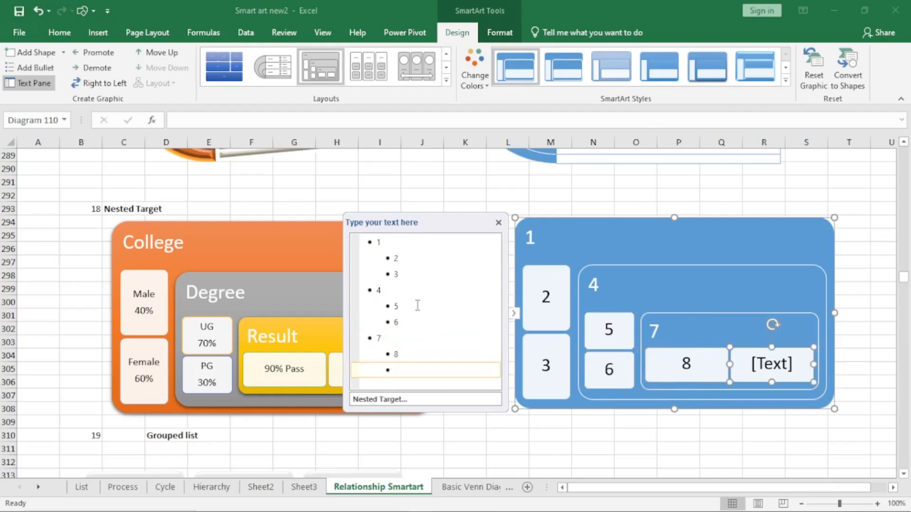
pyautogui.write('9')
# Add a blank third sub-item to each Nested Target level, after items 9, 6 and 3.
pyautogui.press('Return')
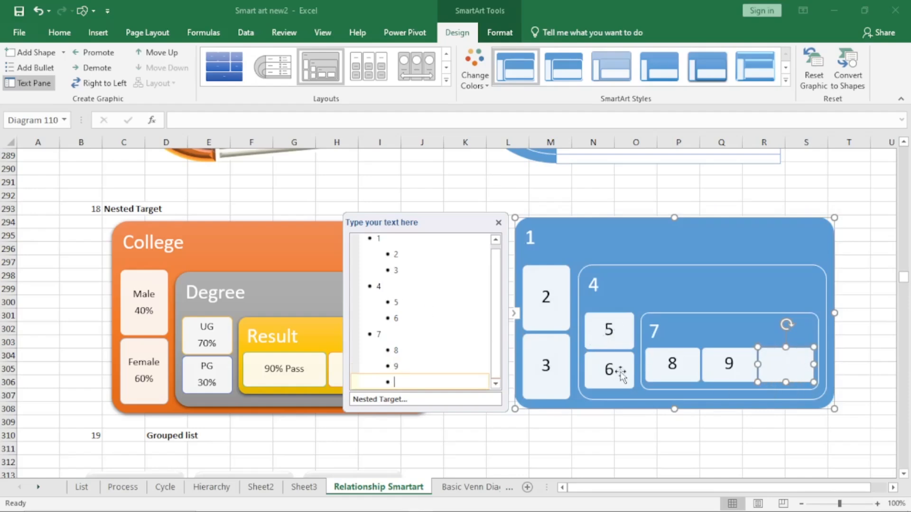
pyautogui.click(412, 317)
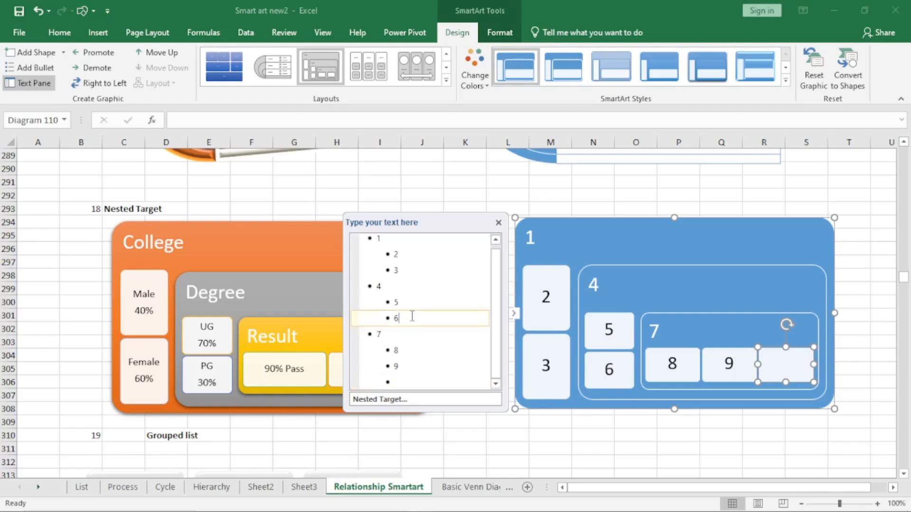
pyautogui.press('Return')
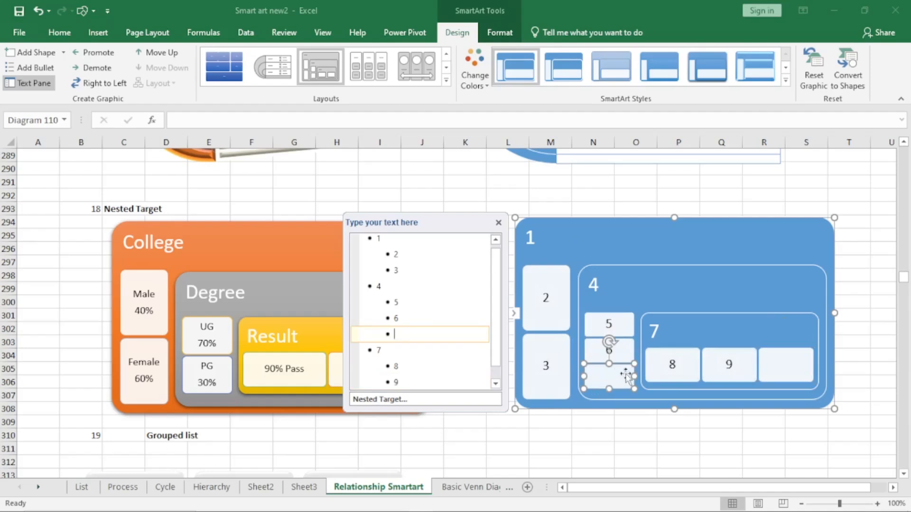
pyautogui.click(412, 268)
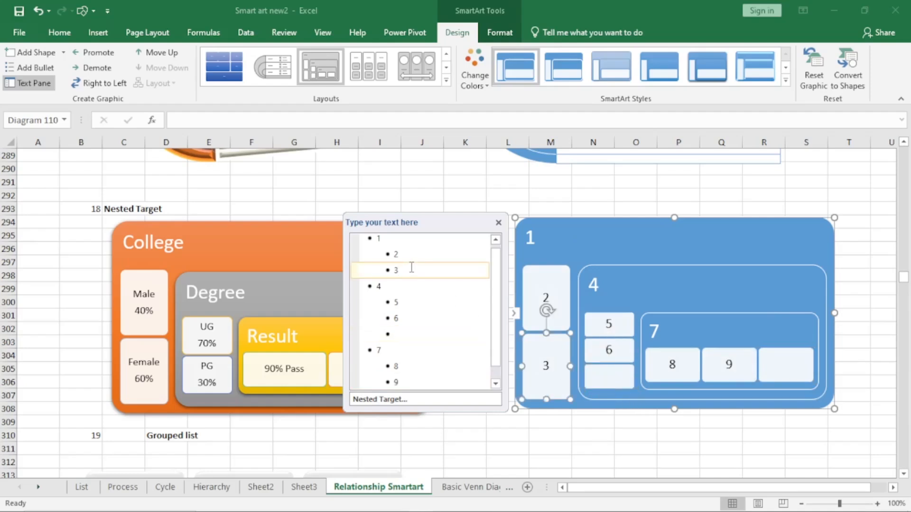
pyautogui.press('Return')
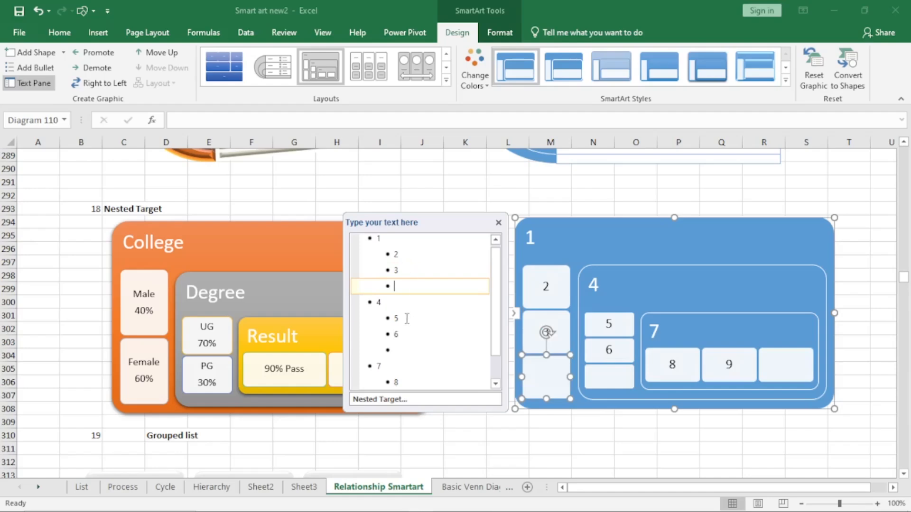
# Try promoting the blank sub-item after 9 to the top level, and demote it again.
pyautogui.scroll(-1, 407, 315)
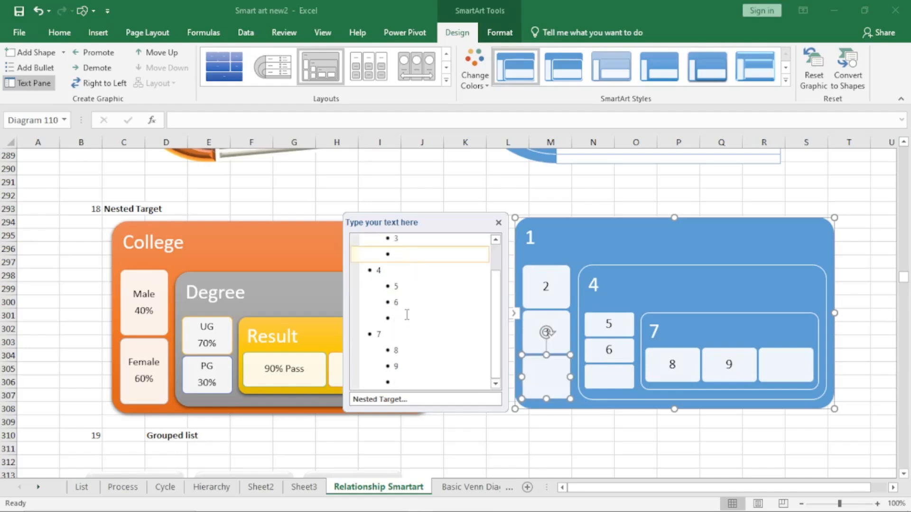
pyautogui.click(400, 382)
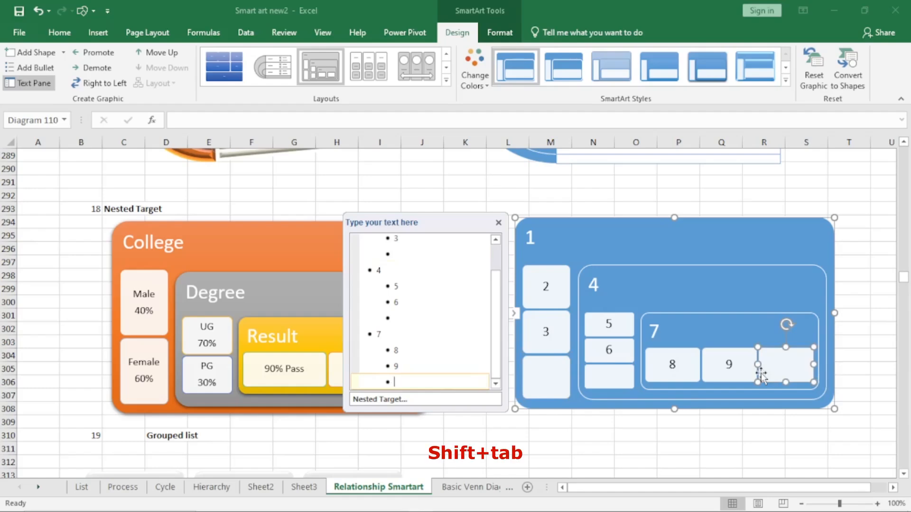
pyautogui.hotkey('shift', 'Tab')
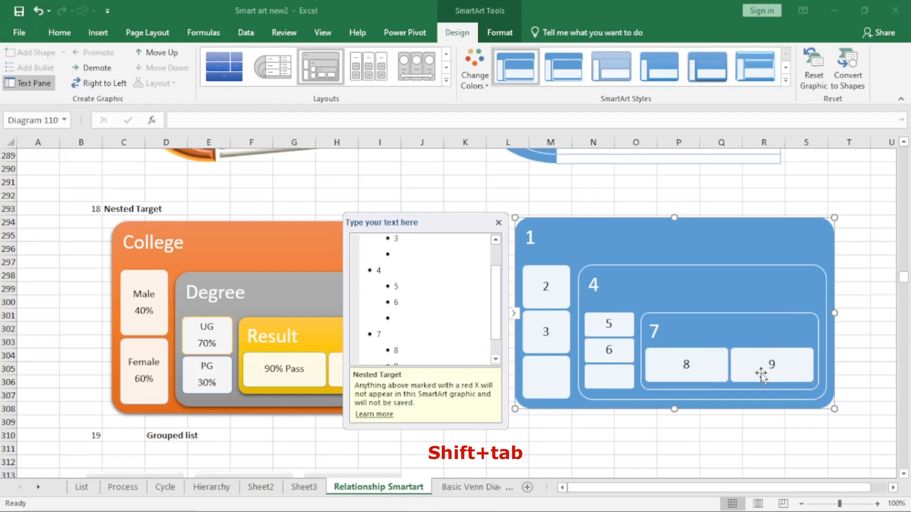
pyautogui.scroll(-1, 497, 335)
pyautogui.moveTo(495, 330); pyautogui.dragTo(494, 366)
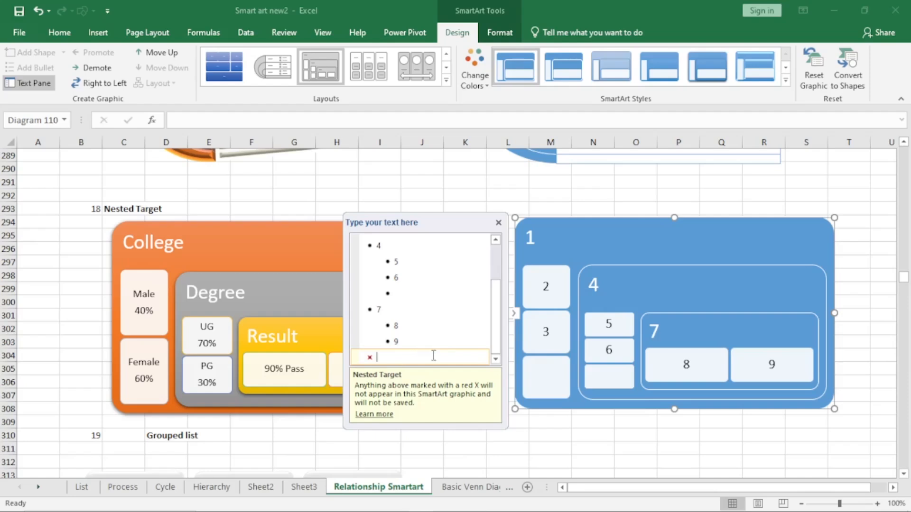
pyautogui.press('Tab')
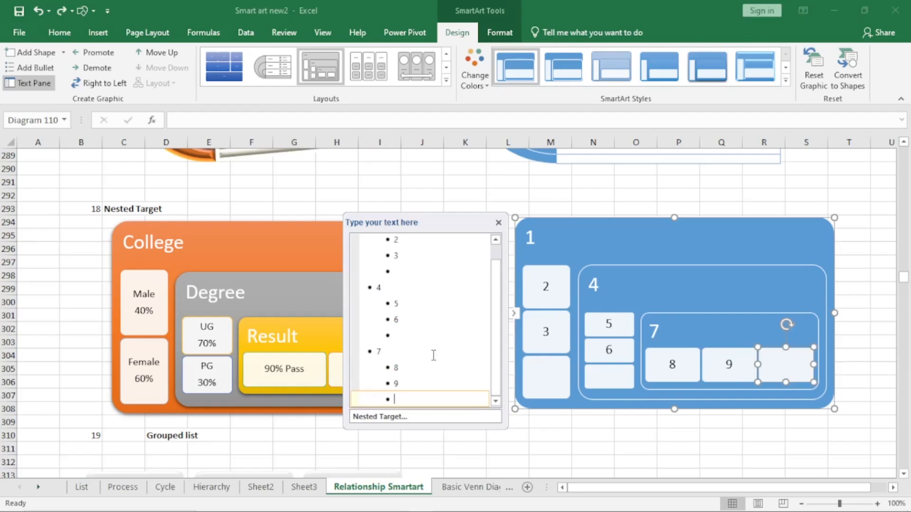
# Move the Nested Target graphic aside to uncover the original example, and place it back beside the original.
pyautogui.scroll(1, 452, 264)
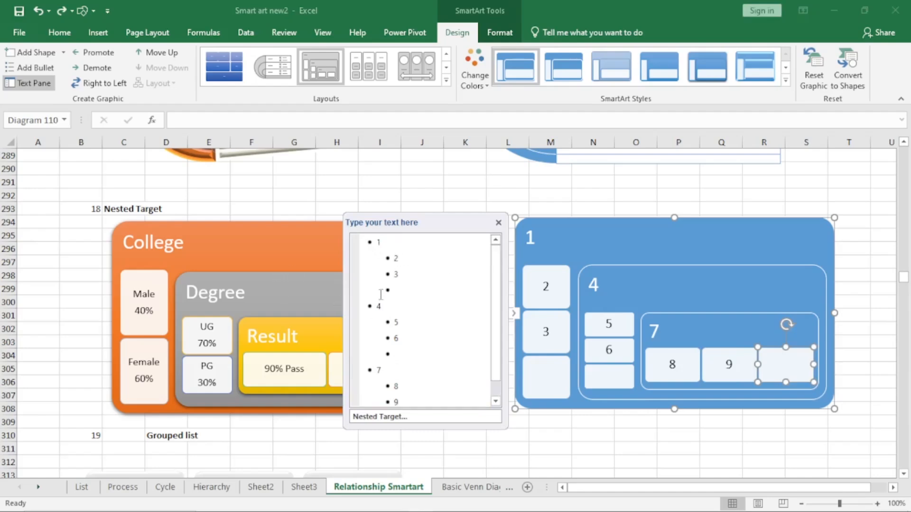
pyautogui.moveTo(603, 223); pyautogui.dragTo(757, 220)
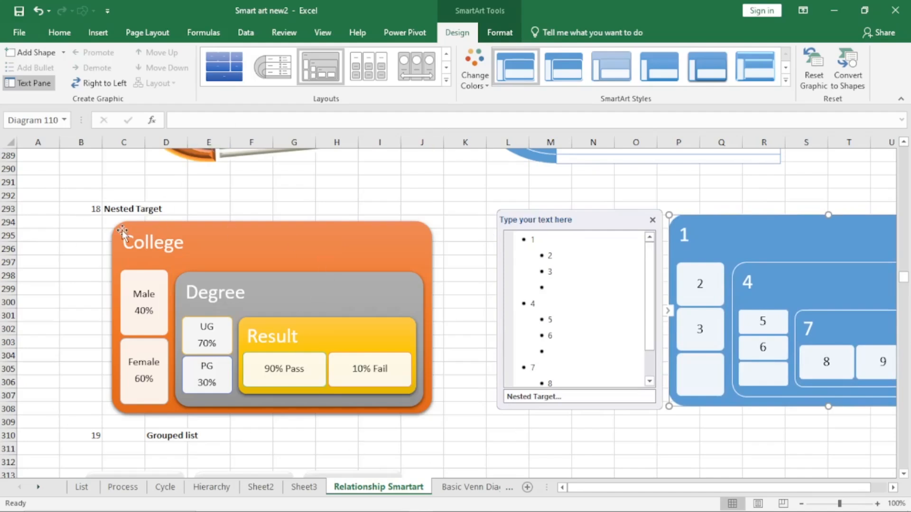
pyautogui.moveTo(760, 216); pyautogui.dragTo(590, 209)
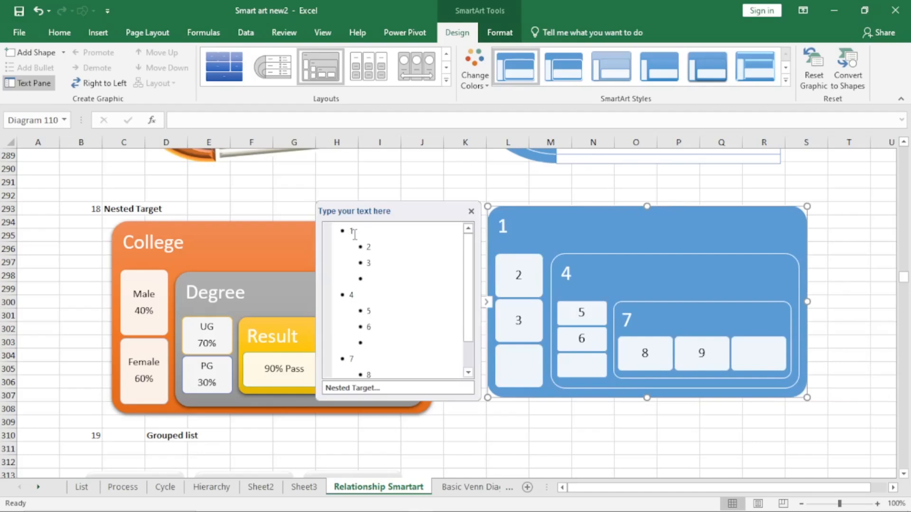
# Promote item 8 under level 7 to the top level, close the text pane and deselect the graphic.
pyautogui.click(355, 233)
pyautogui.click(357, 294)
pyautogui.click(357, 358)
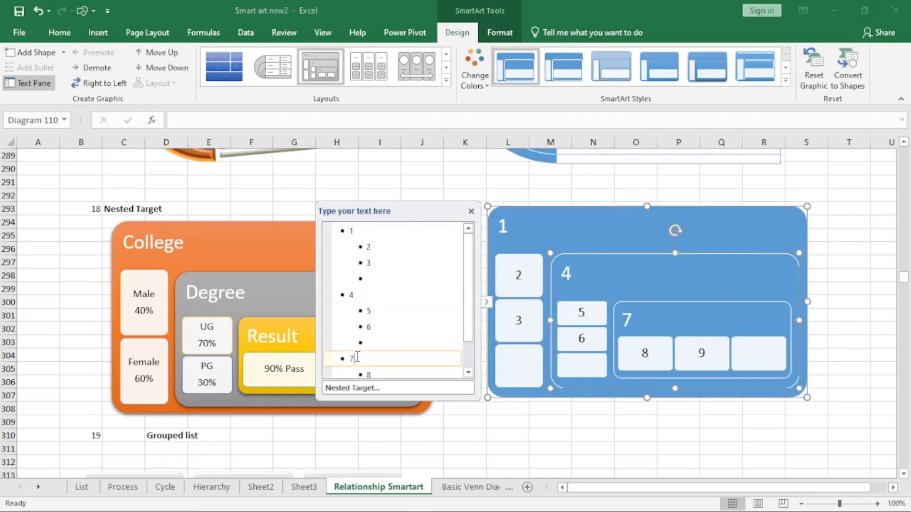
pyautogui.scroll(-1, 411, 360)
pyautogui.click(365, 339)
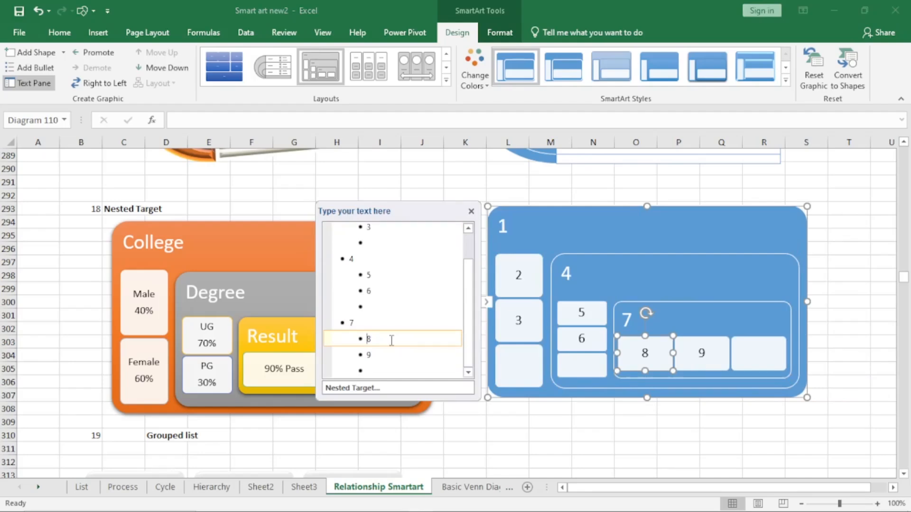
pyautogui.hotkey('shift', 'Tab')
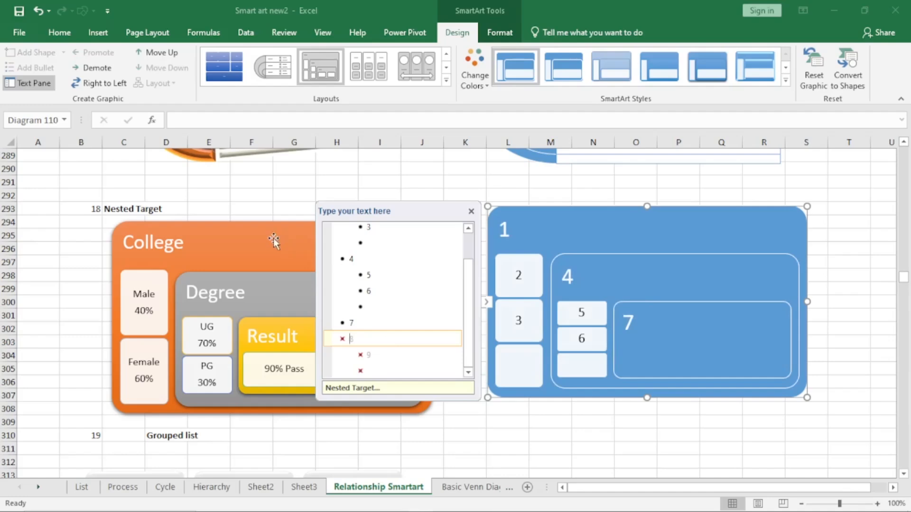
pyautogui.click(471, 212)
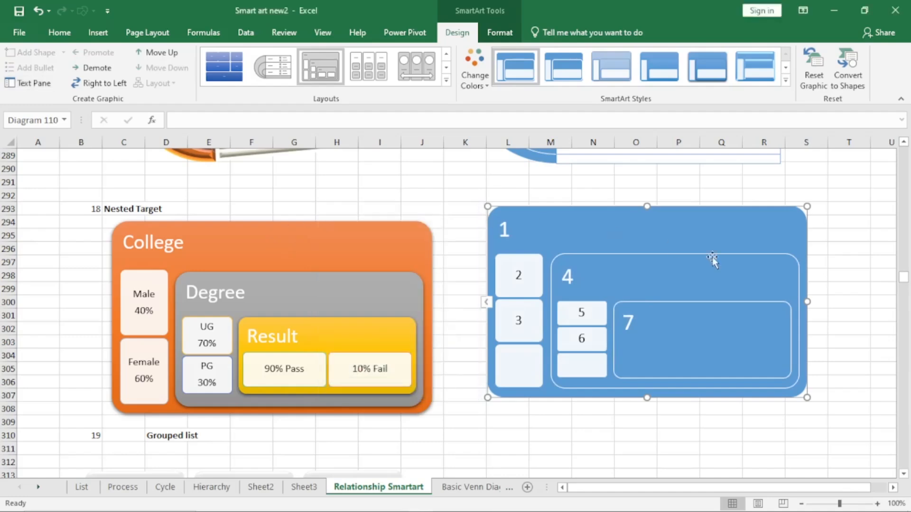
pyautogui.click(845, 300)
# Select cell L314 beside the Grouped list example and choose Grouped List among the Relationship SmartArt graphics.
pyautogui.scroll(-5, 795, 319)
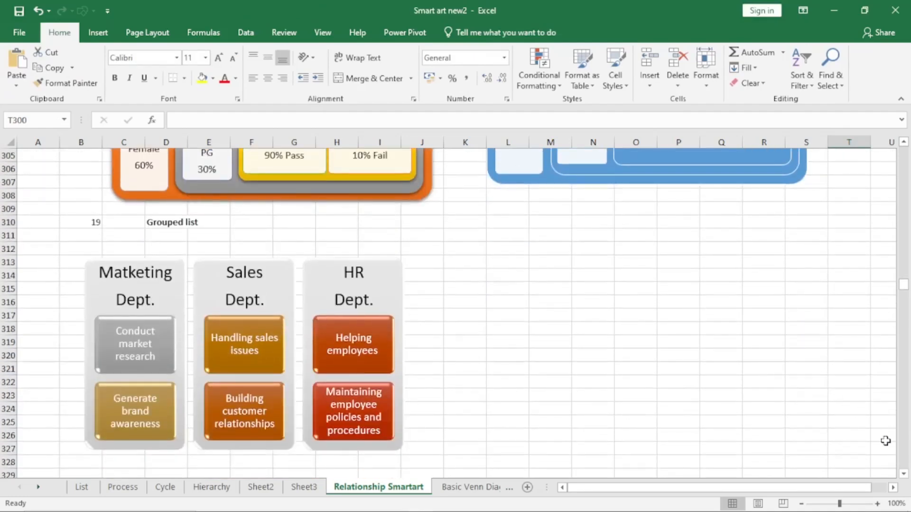
pyautogui.click(903, 474)
pyautogui.scroll(-1, 904, 474)
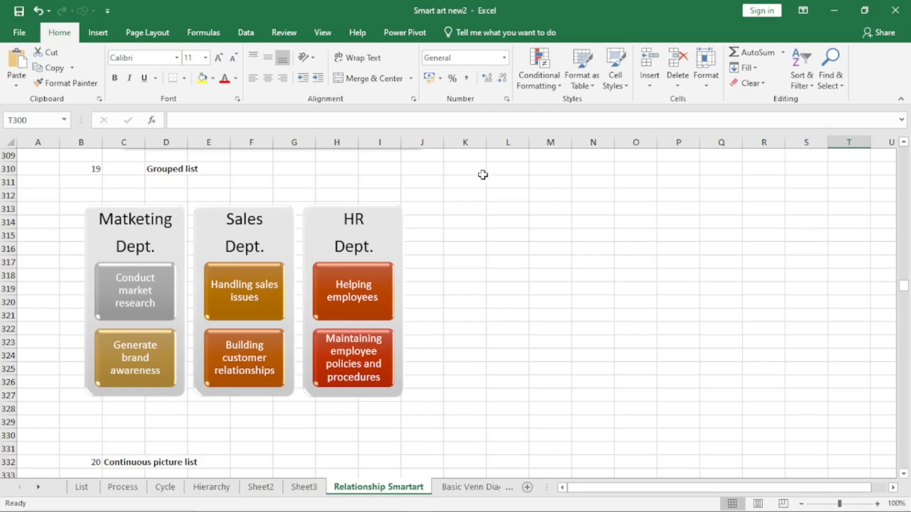
pyautogui.click(488, 223)
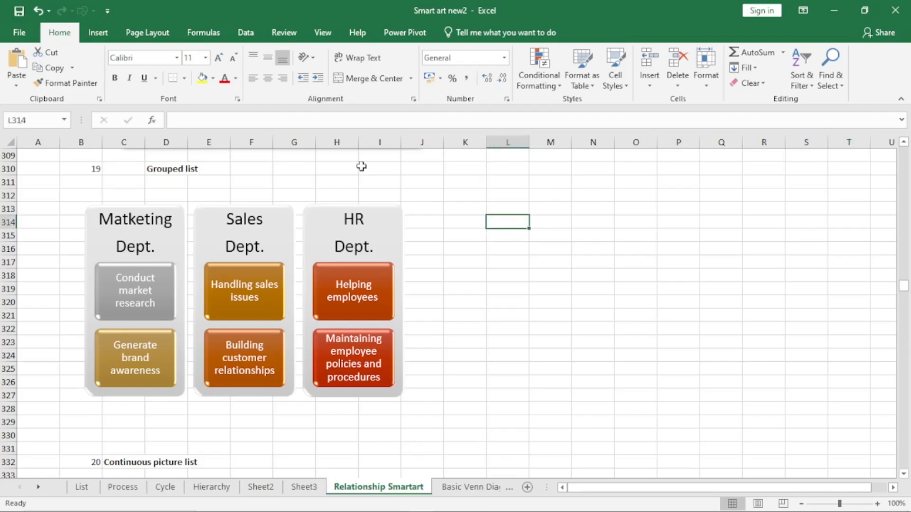
pyautogui.click(97, 34)
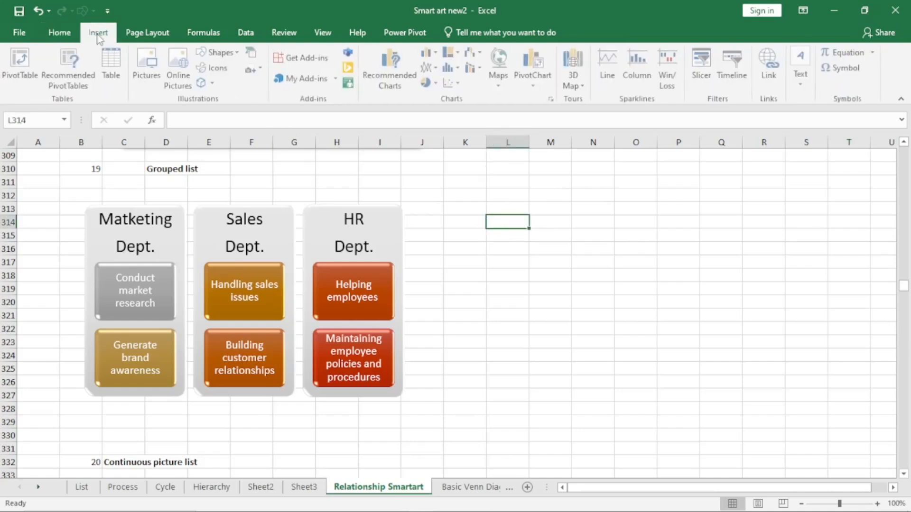
pyautogui.click(252, 54)
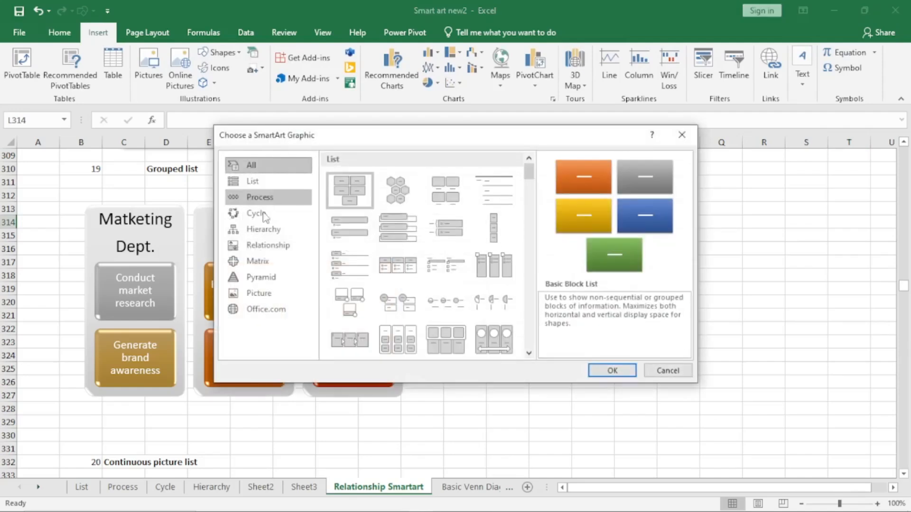
pyautogui.click(265, 246)
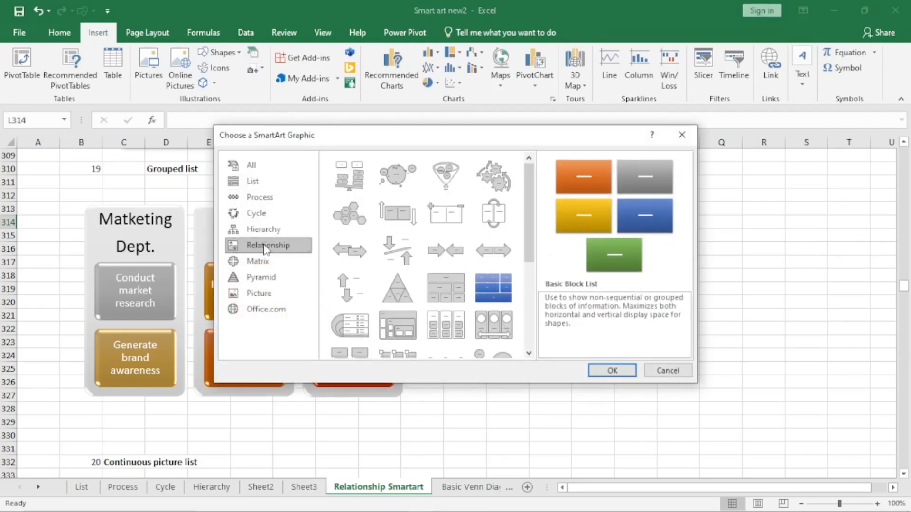
pyautogui.click(455, 328)
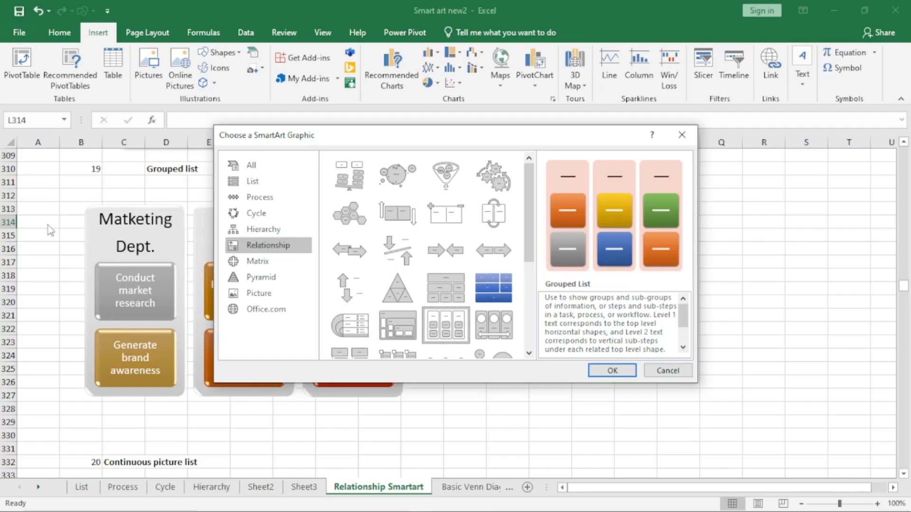
# Look up Grouped List in the List category, insert the graphic, and place it beside the original example.
pyautogui.click(253, 187)
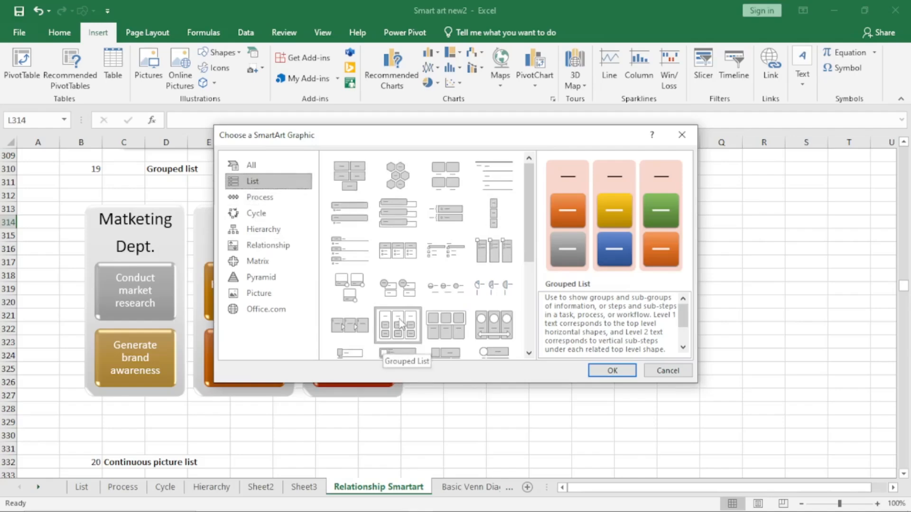
pyautogui.click(622, 371)
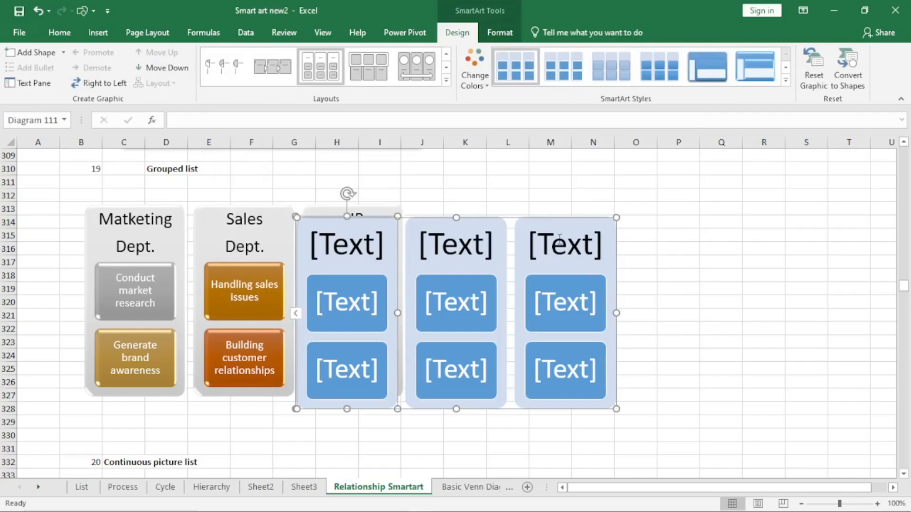
pyautogui.moveTo(539, 215); pyautogui.dragTo(748, 223)
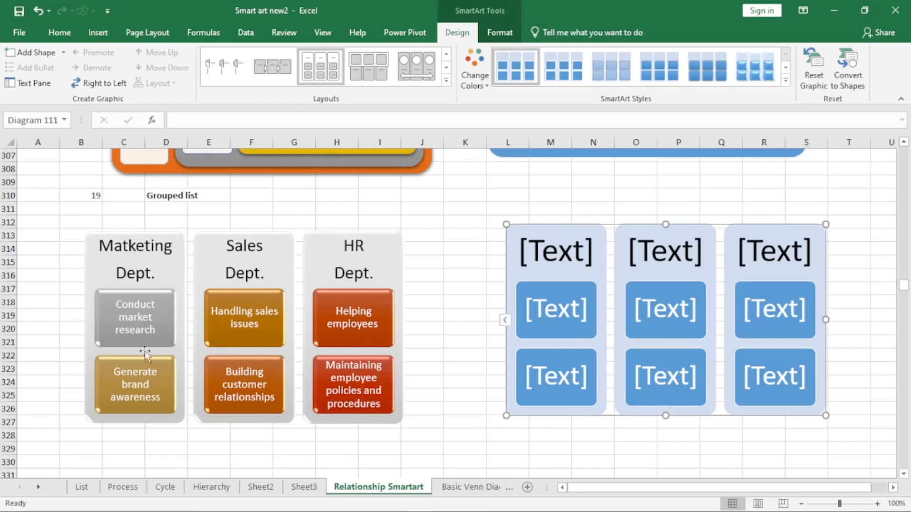
# Open the Grouped List graphic's text pane and fill the first group with heading 1 and items 2 and 3.
pyautogui.click(505, 323)
pyautogui.write('1')
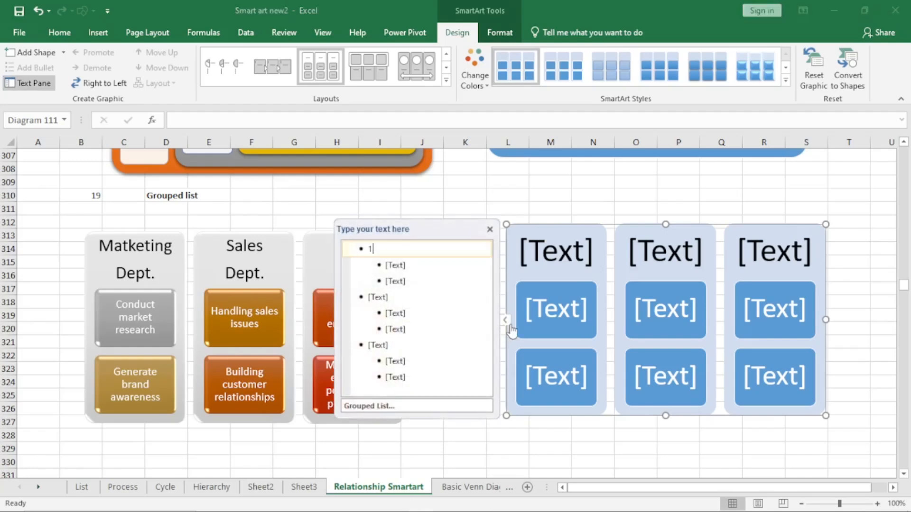
pyautogui.press('Down')
pyautogui.write('2')
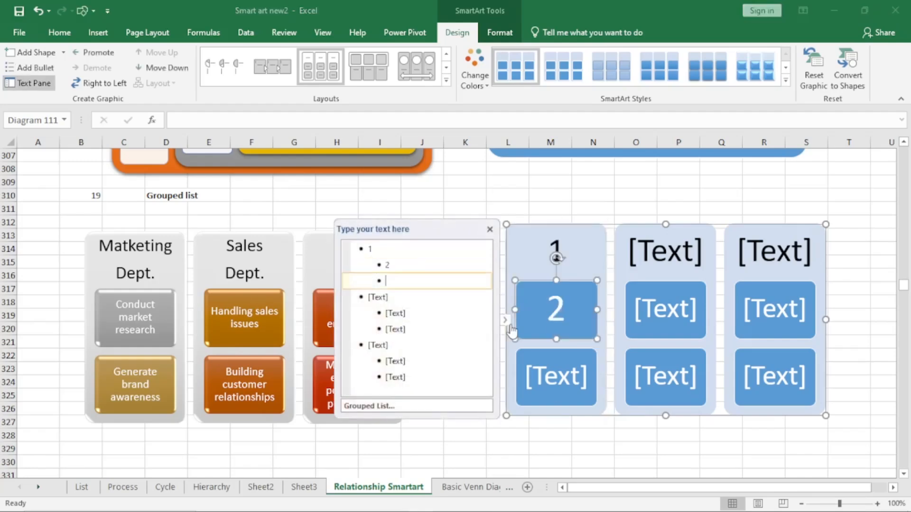
pyautogui.press('Down')
pyautogui.write('3')
# Fill the second group of the Grouped List with heading 4 and items 5 and 6.
pyautogui.press('Down')
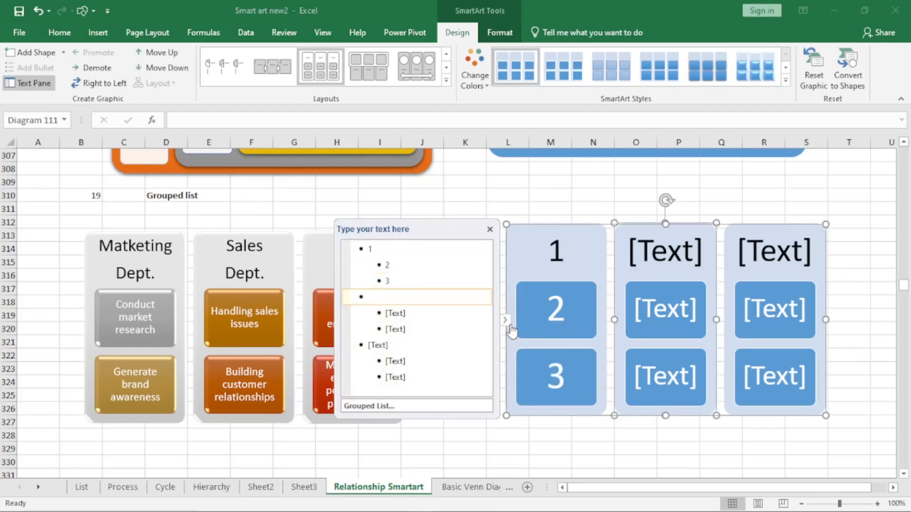
pyautogui.write('4')
pyautogui.press('Down')
pyautogui.write('5')
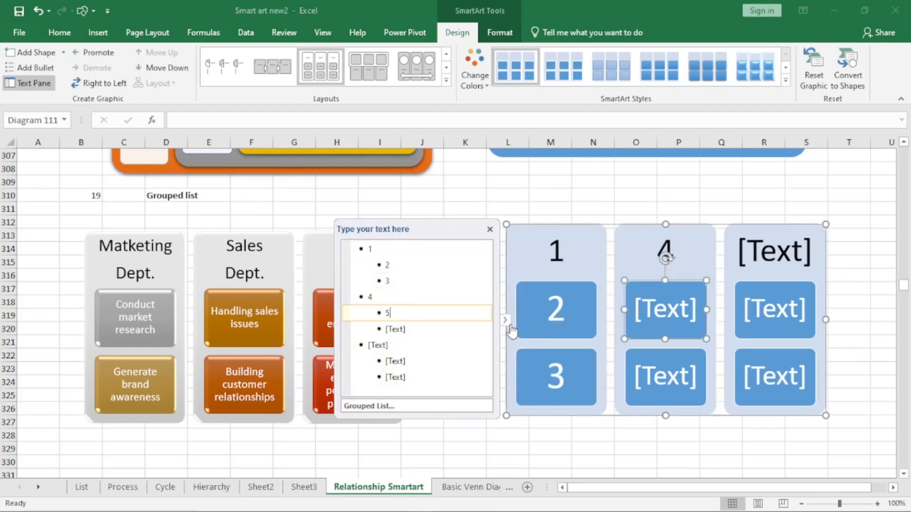
pyautogui.press('Down')
pyautogui.write('6')
# Fill the third group of the Grouped List with heading 7 and items 8 and 9.
pyautogui.press('Down')
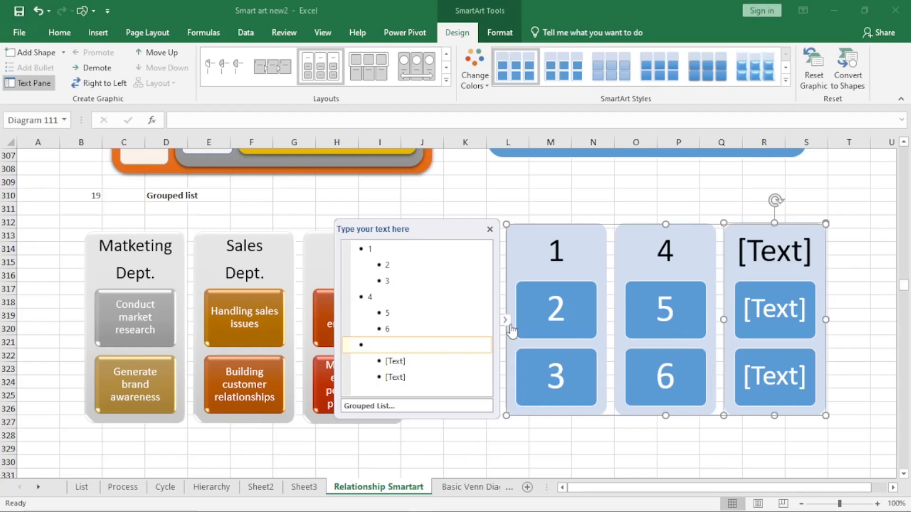
pyautogui.write('7')
pyautogui.press('Down')
pyautogui.write('8')
pyautogui.press('Down')
pyautogui.write('9')
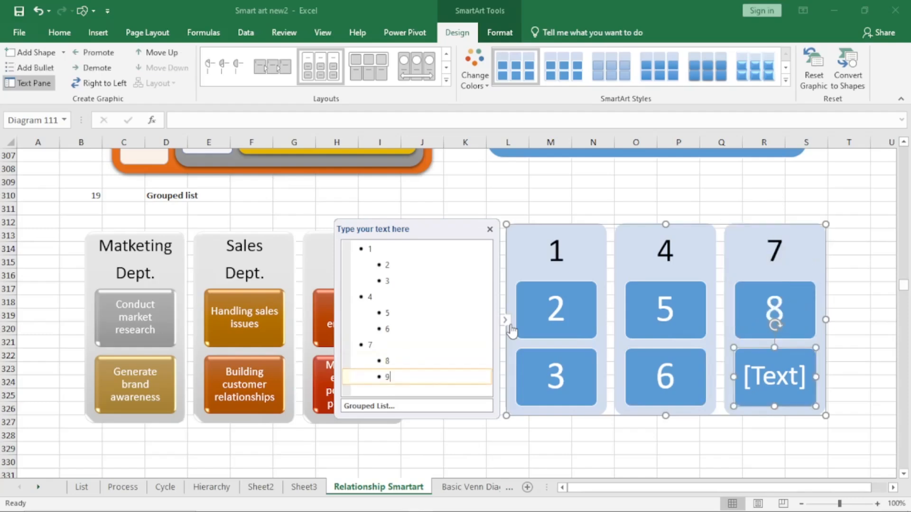
# Add two blank items below item 9 and a new top-level group headed 10.
pyautogui.press('Return')
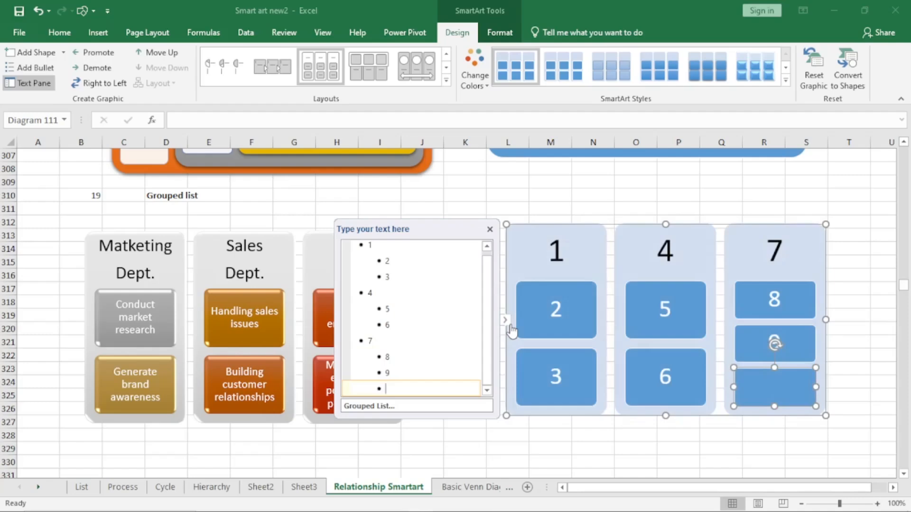
pyautogui.press('Return')
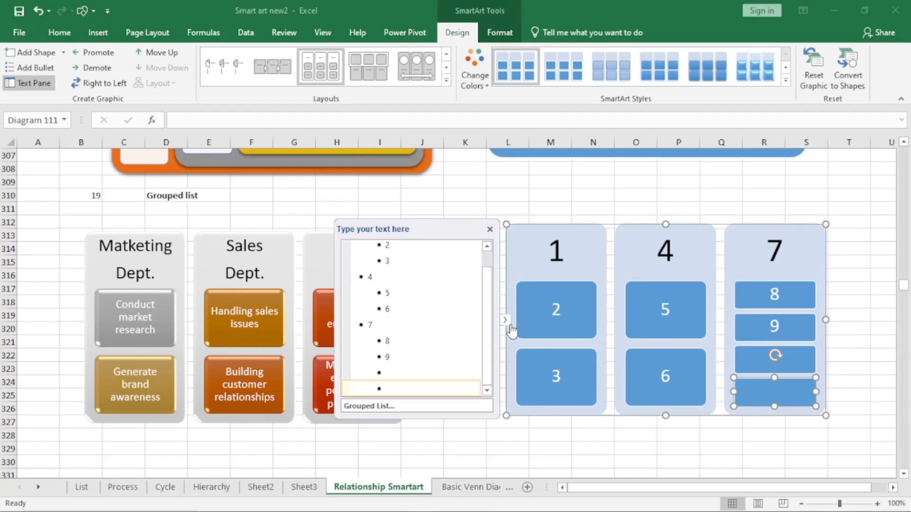
pyautogui.press('Return')
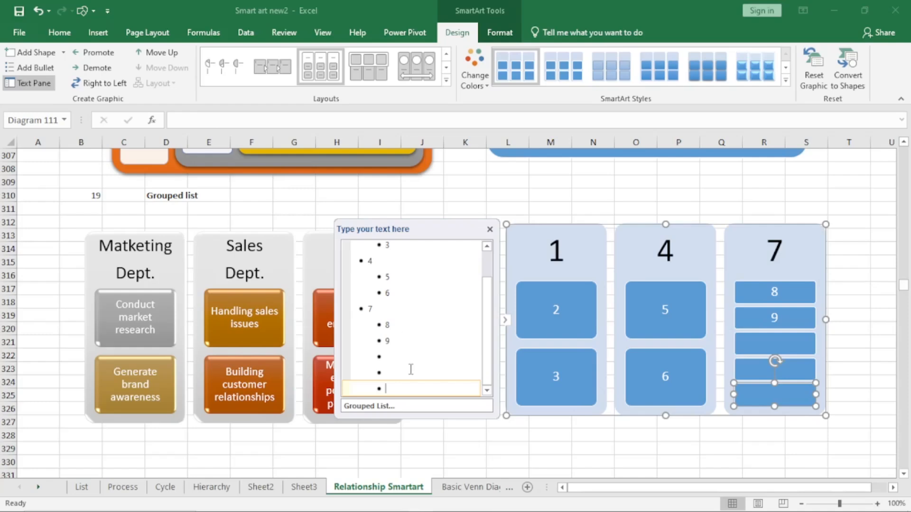
pyautogui.write('10')
pyautogui.hotkey('shift', 'Tab')
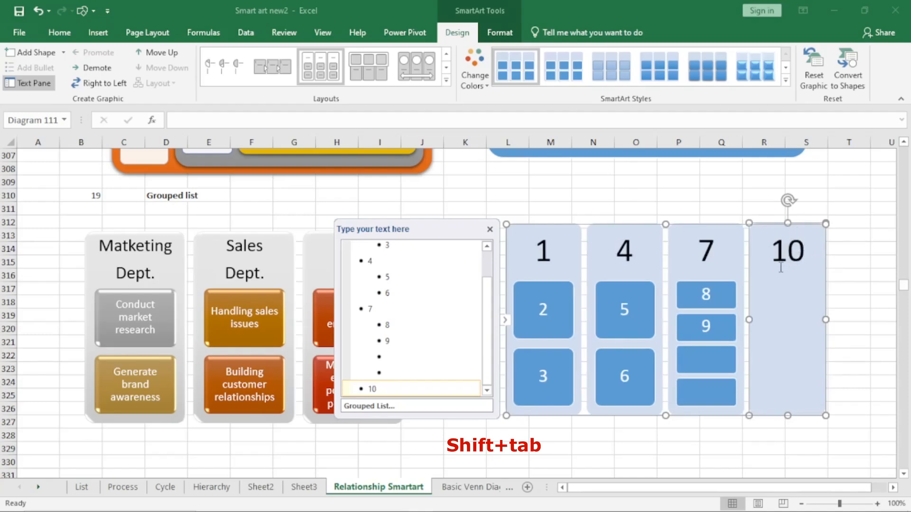
# Add three blank sub-items under group 10 and close the text pane.
pyautogui.press('Return')
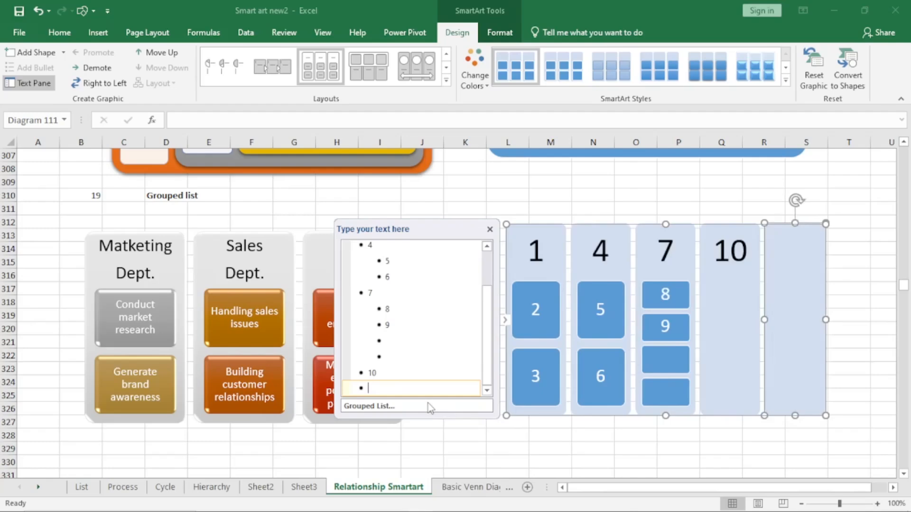
pyautogui.press('Tab')
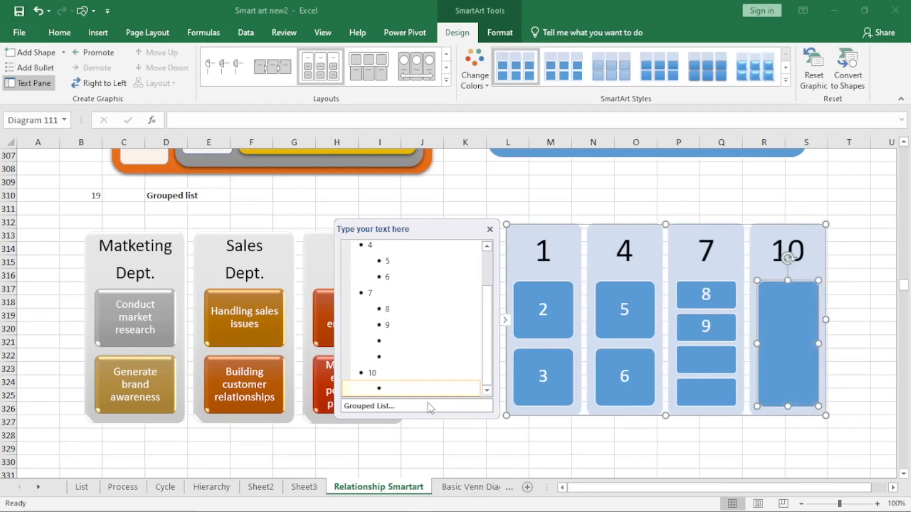
pyautogui.press('Return')
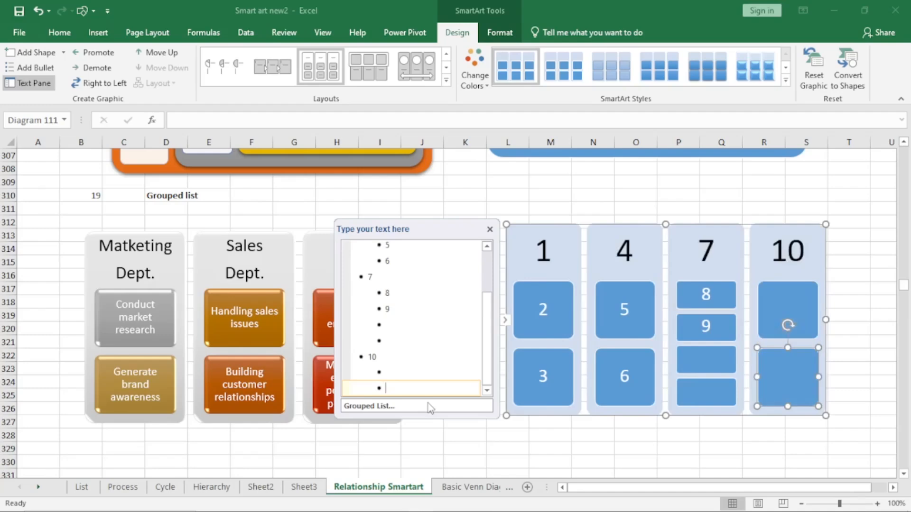
pyautogui.press('Return')
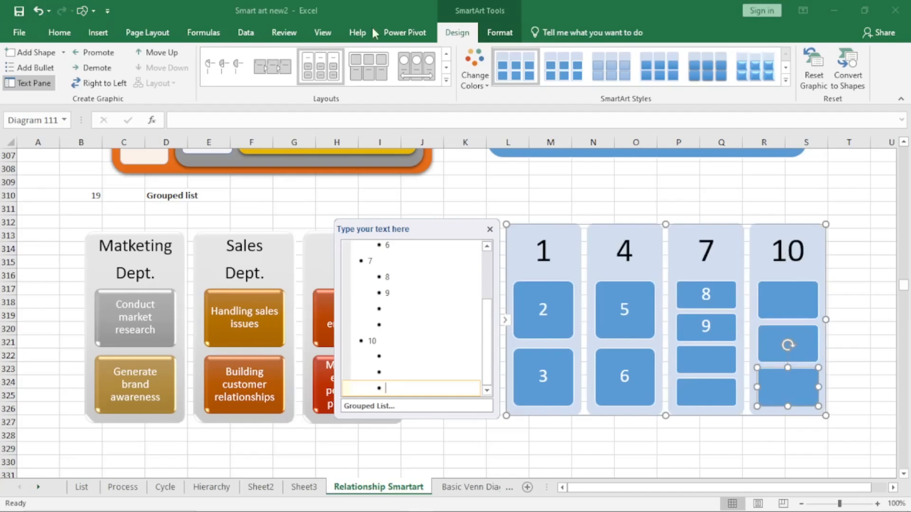
pyautogui.click(490, 230)
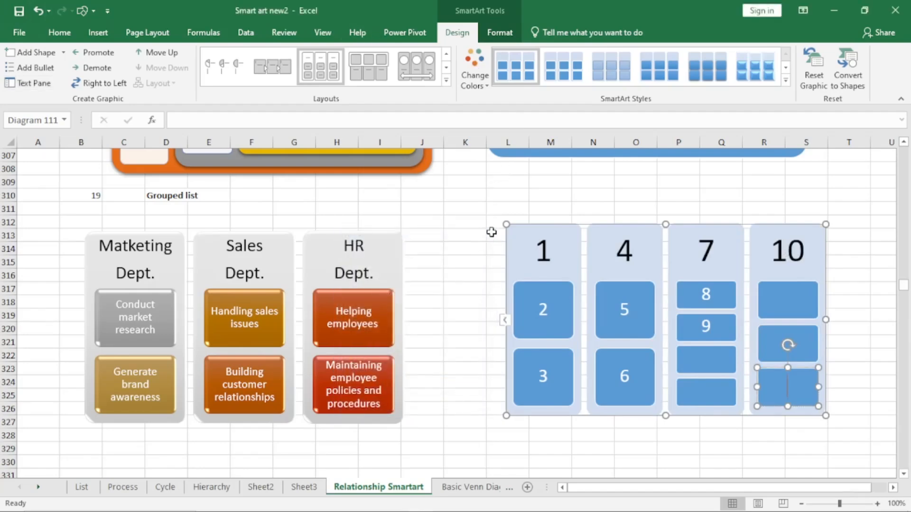
# Insert a Continuous Picture List from the Relationship SmartArt graphics at cell L334 and place it beside the original example.
pyautogui.scroll(-8, 491, 232)
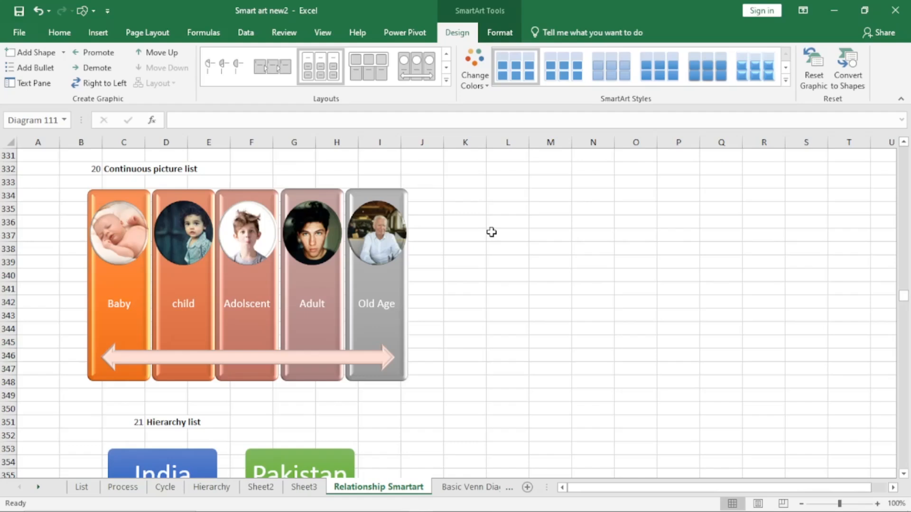
pyautogui.click(401, 202)
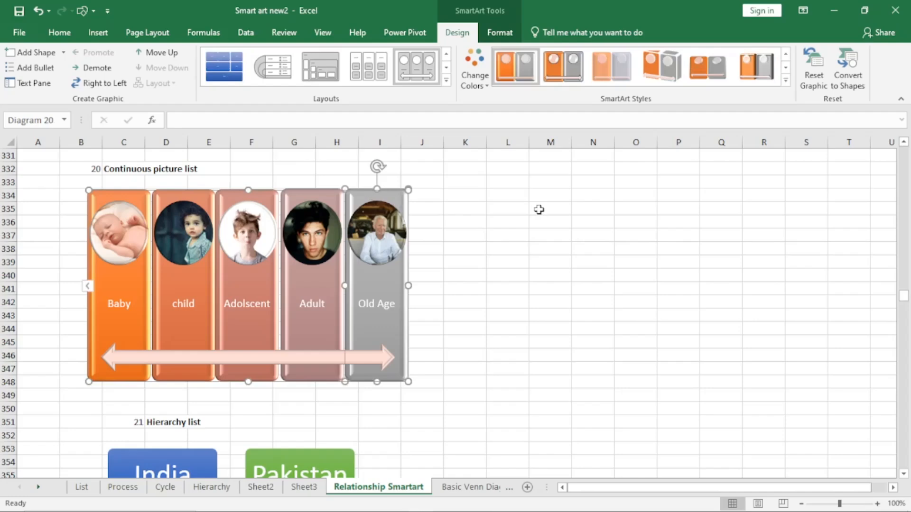
pyautogui.click(515, 195)
pyautogui.click(97, 33)
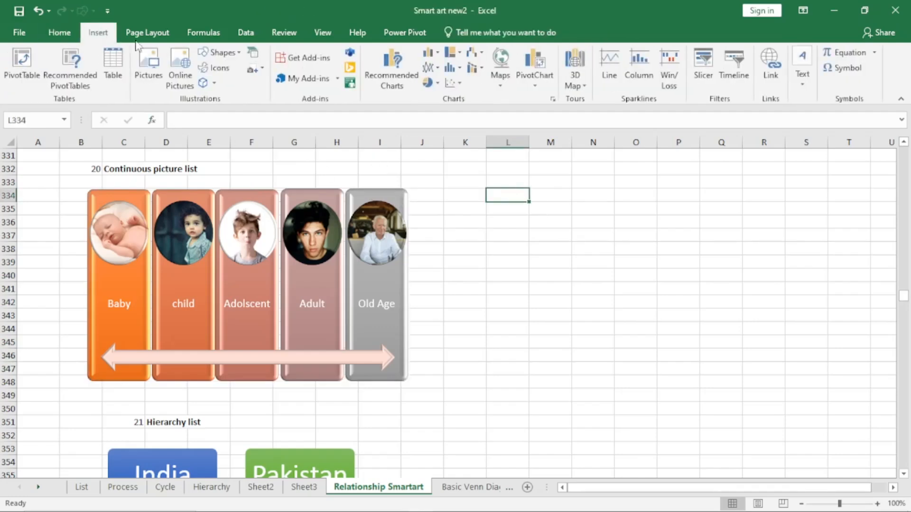
pyautogui.click(255, 53)
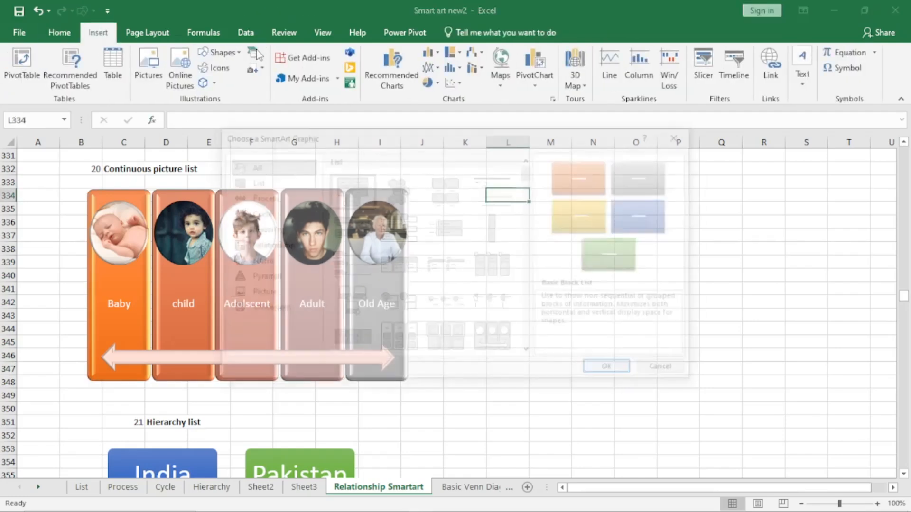
pyautogui.click(288, 250)
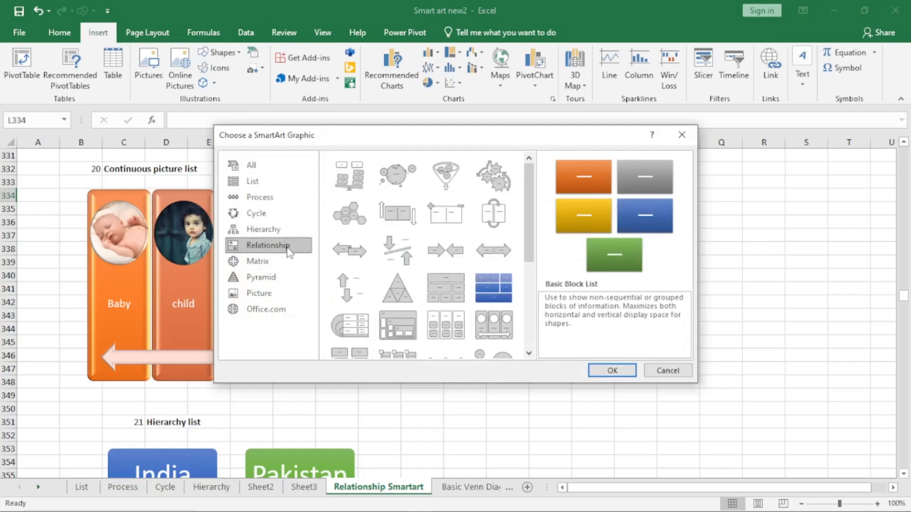
pyautogui.click(492, 330)
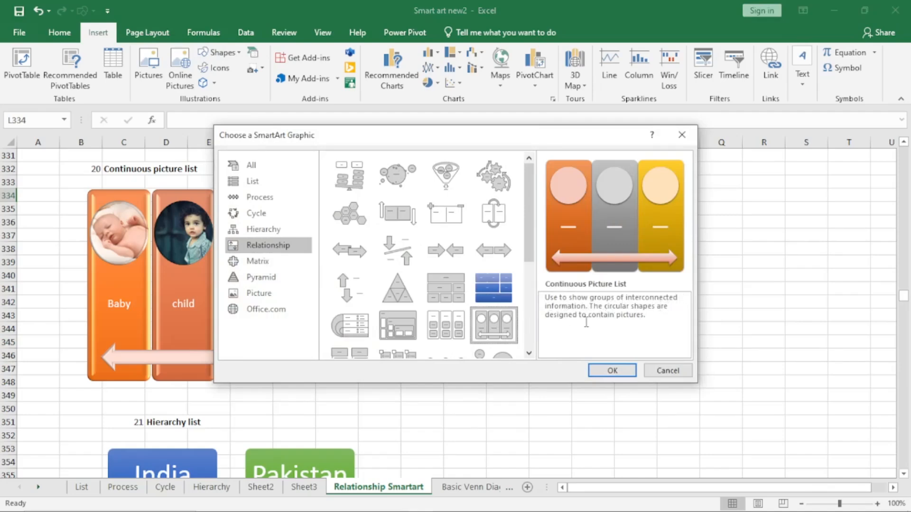
pyautogui.click(613, 370)
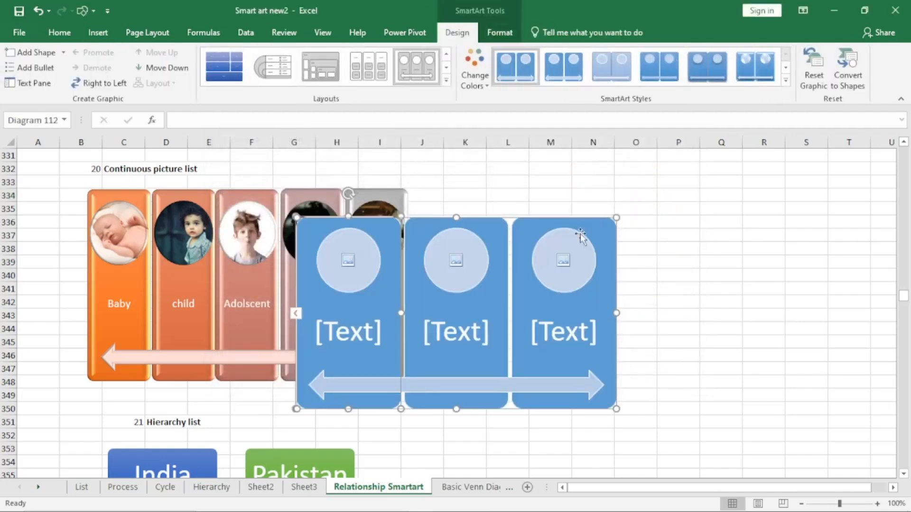
pyautogui.moveTo(573, 223); pyautogui.dragTo(750, 175)
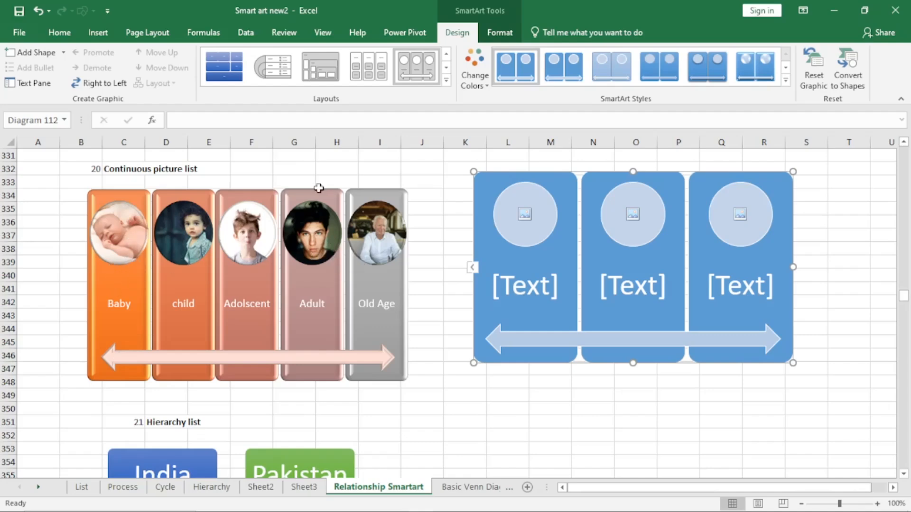
# Open the Continuous Picture List's text pane, label its three items 1, 2 and 3, and add a blank fourth item.
pyautogui.click(473, 269)
pyautogui.click(391, 205)
pyautogui.write('1')
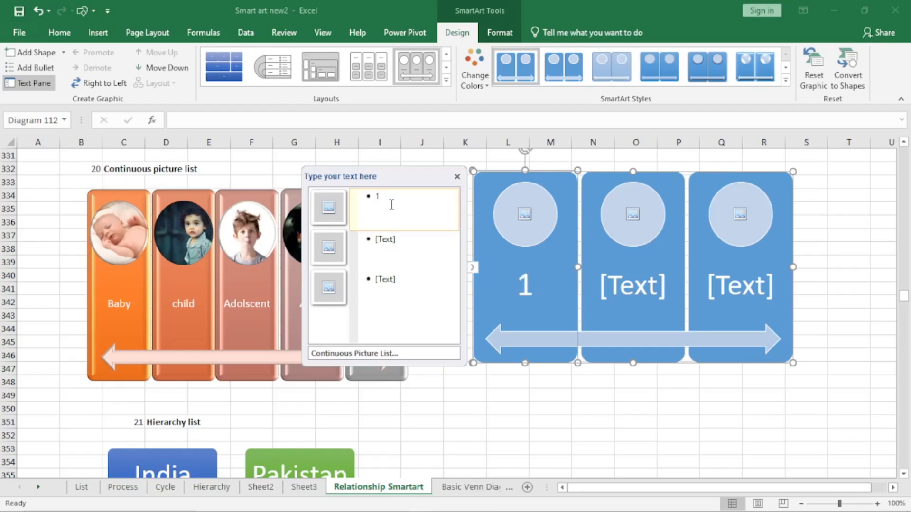
pyautogui.press('Down')
pyautogui.write('2')
pyautogui.press('Down')
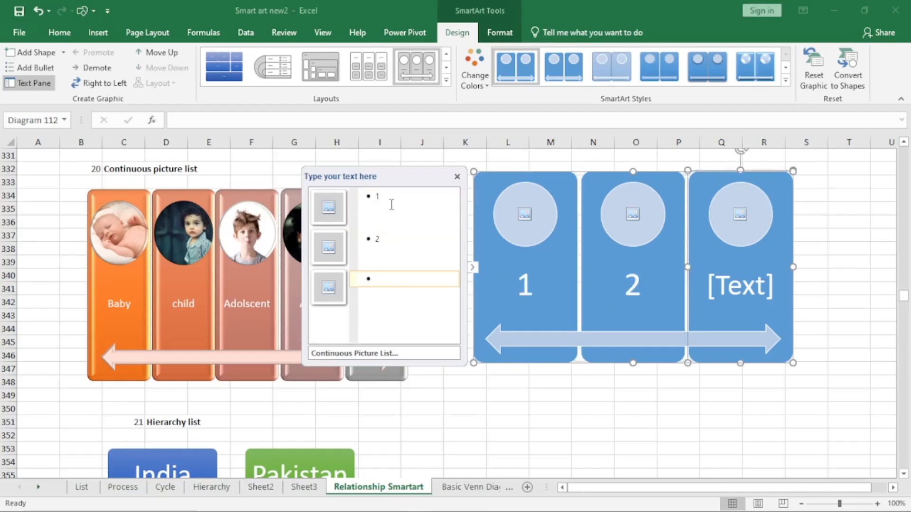
pyautogui.write('3')
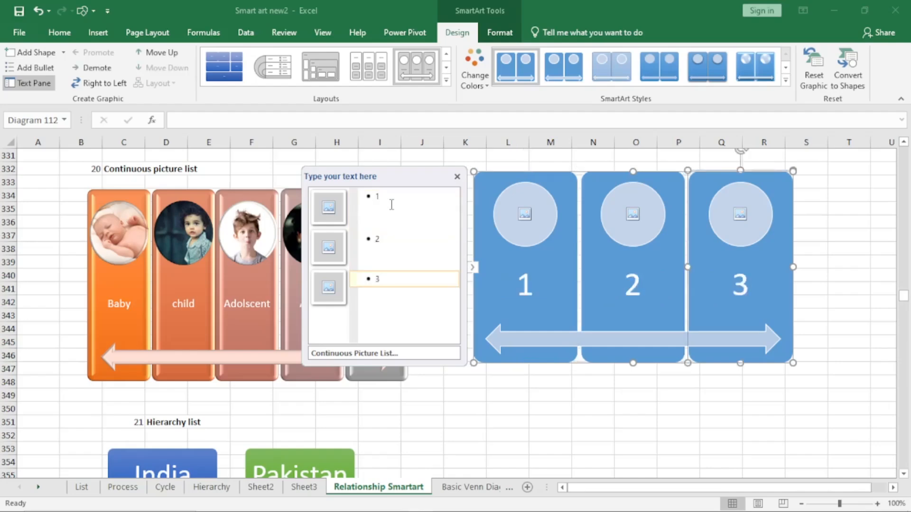
pyautogui.press('Return')
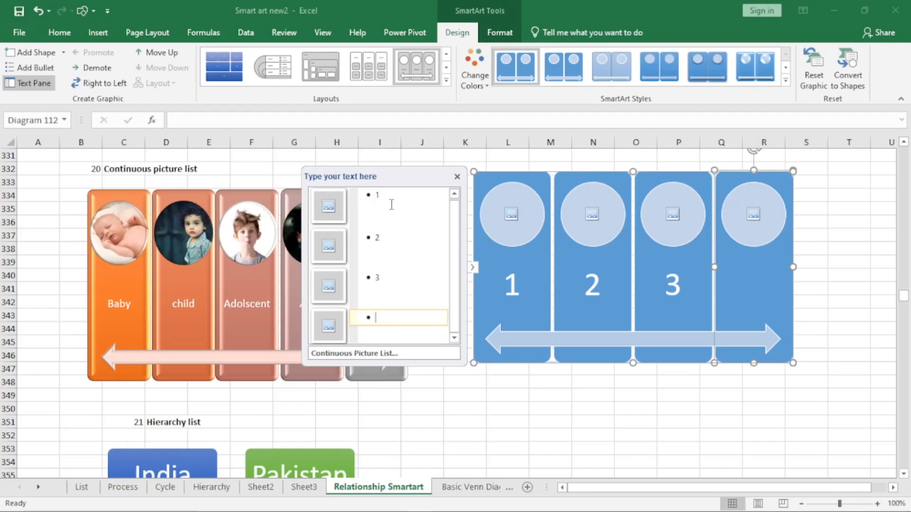
# View the picture source options for the first and third picture placeholders without inserting a picture.
pyautogui.click(328, 213)
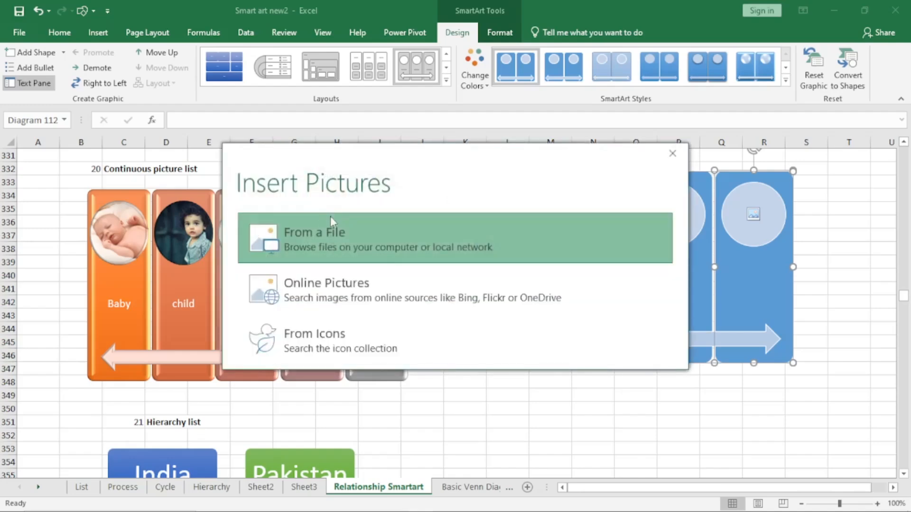
pyautogui.click(671, 164)
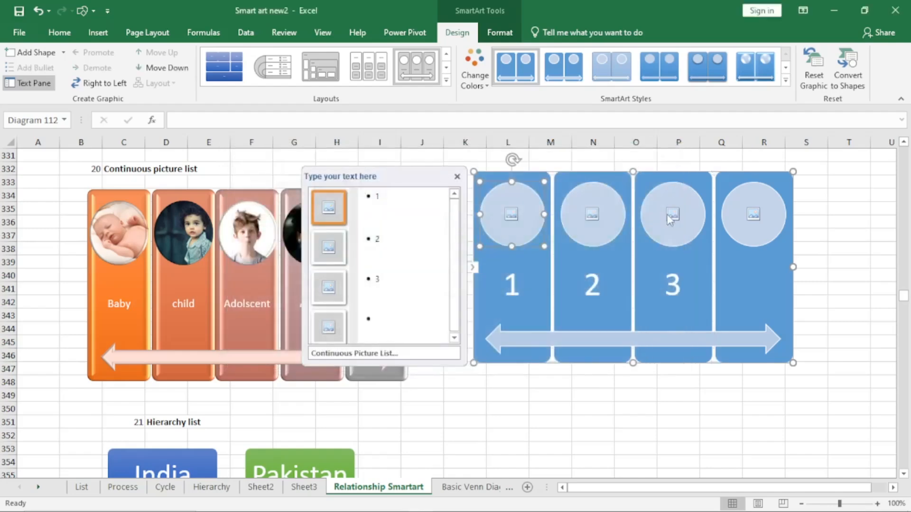
pyautogui.click(673, 218)
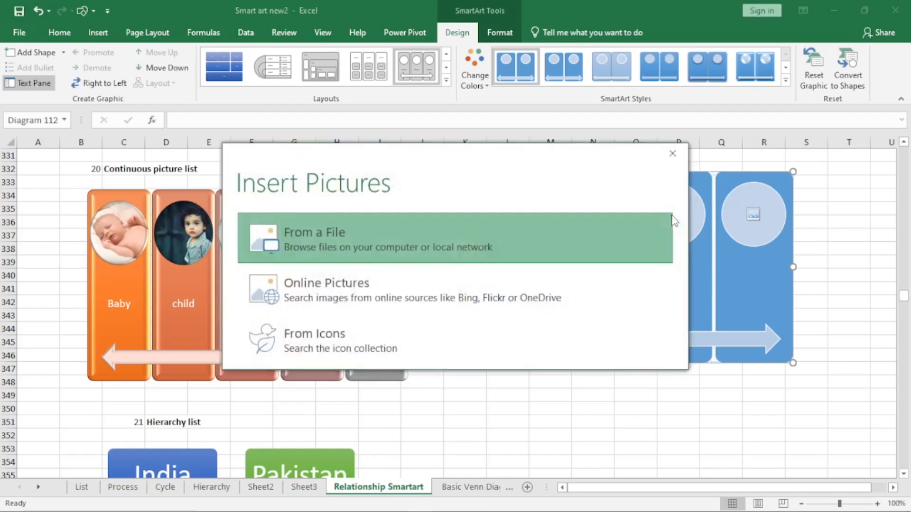
pyautogui.click(672, 153)
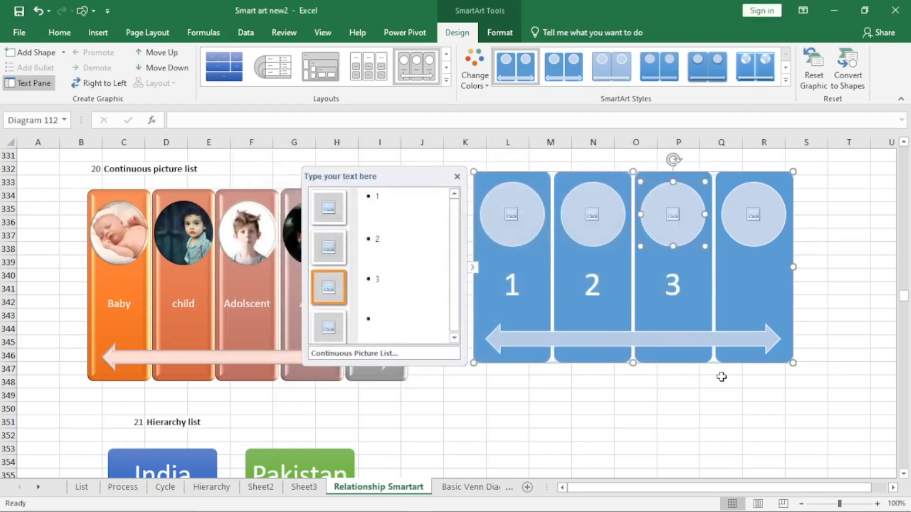
# Close the Continuous Picture List's text pane and go to the Hierarchy list example.
pyautogui.click(903, 474)
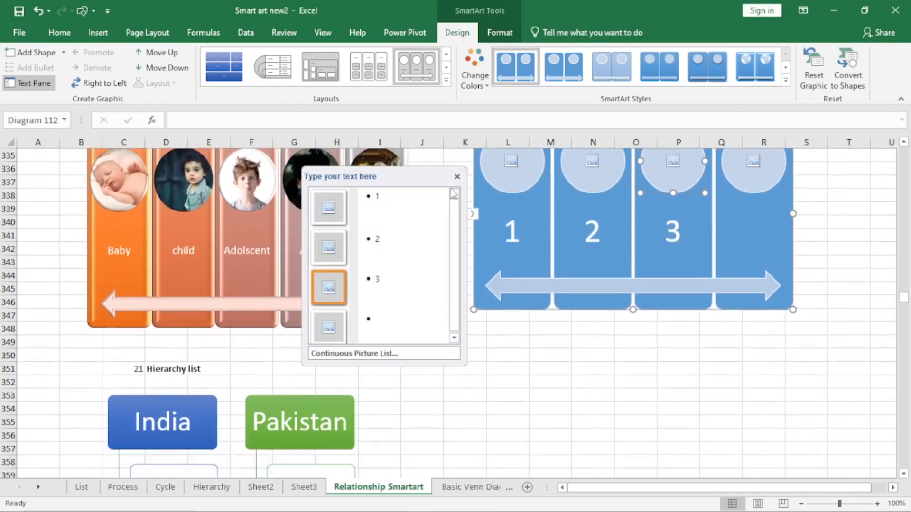
pyautogui.click(461, 178)
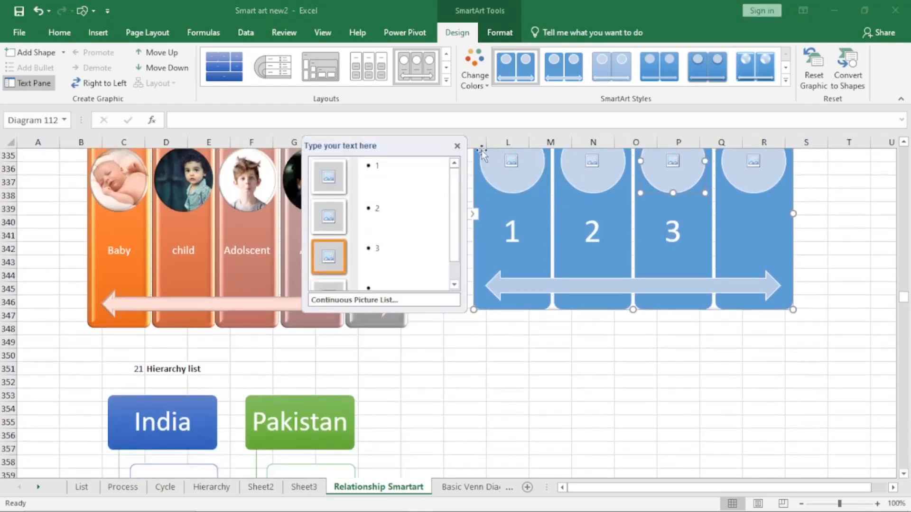
pyautogui.click(457, 145)
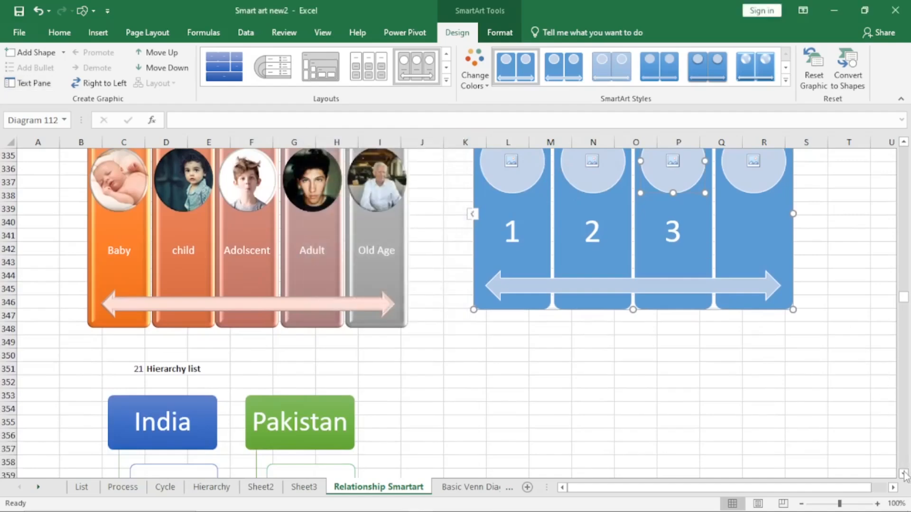
pyautogui.click(903, 474)
pyautogui.scroll(-3, 904, 473)
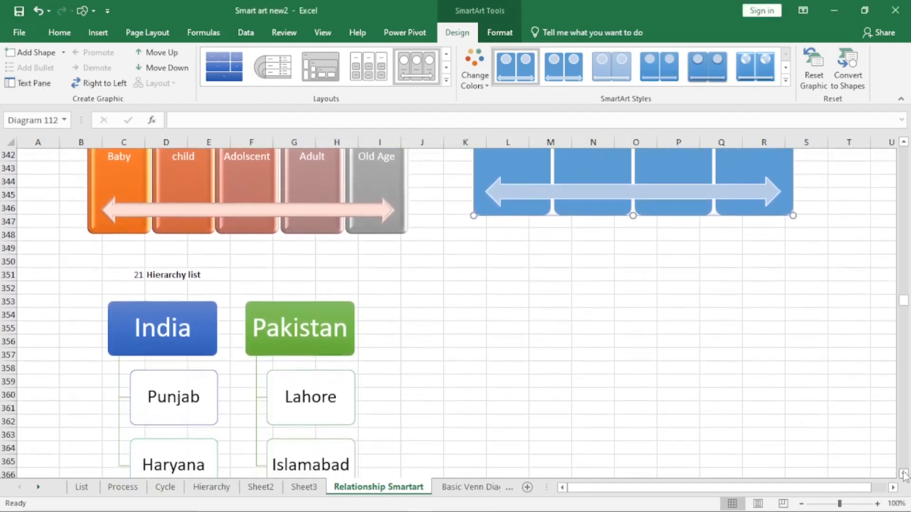
pyautogui.scroll(-1, 904, 474)
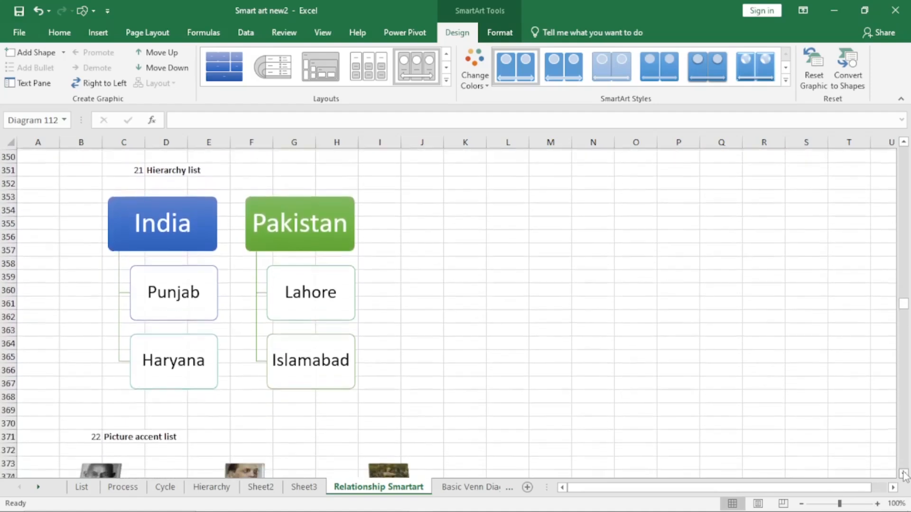